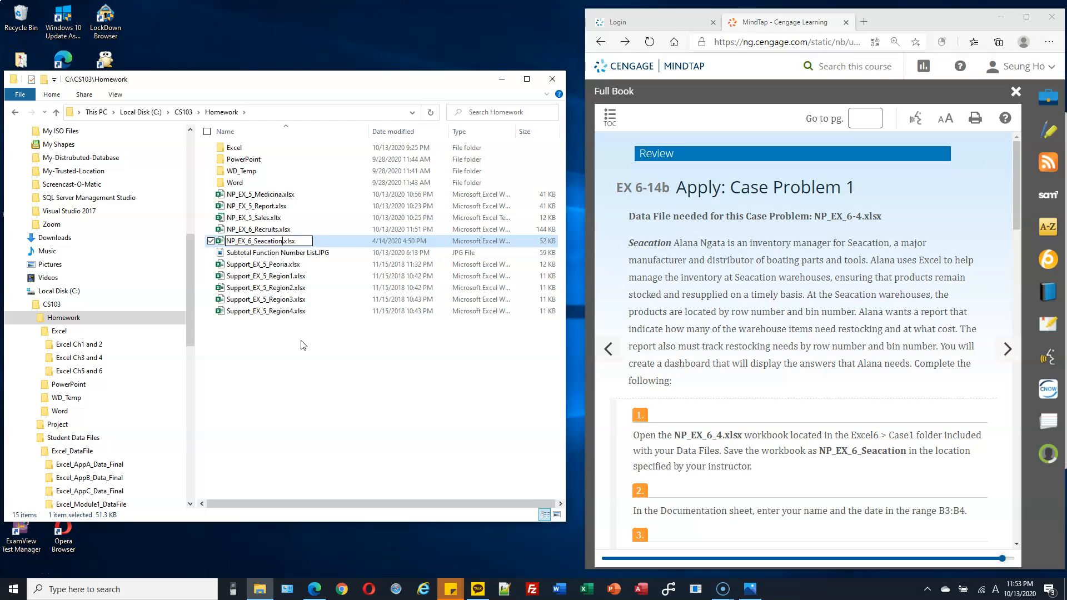
Step: Finish renaming the file as NP_EX_6_Seacation.xlsx and open the workbook
{"action": "key", "text": "Return"}
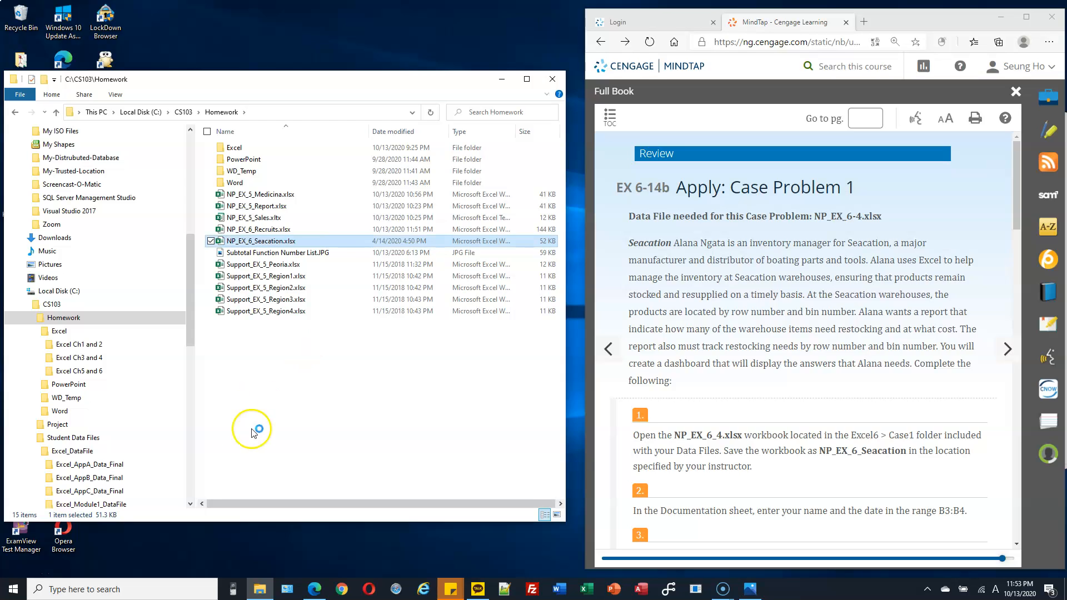
{"action": "double_click", "coordinate": [220, 245]}
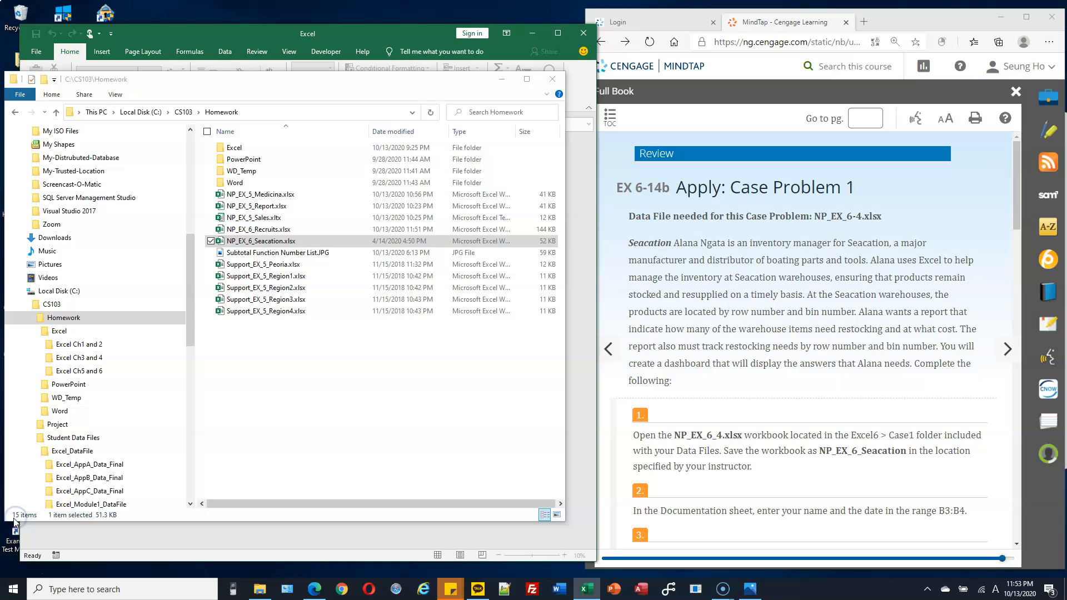
{"action": "left_click", "coordinate": [14, 518]}
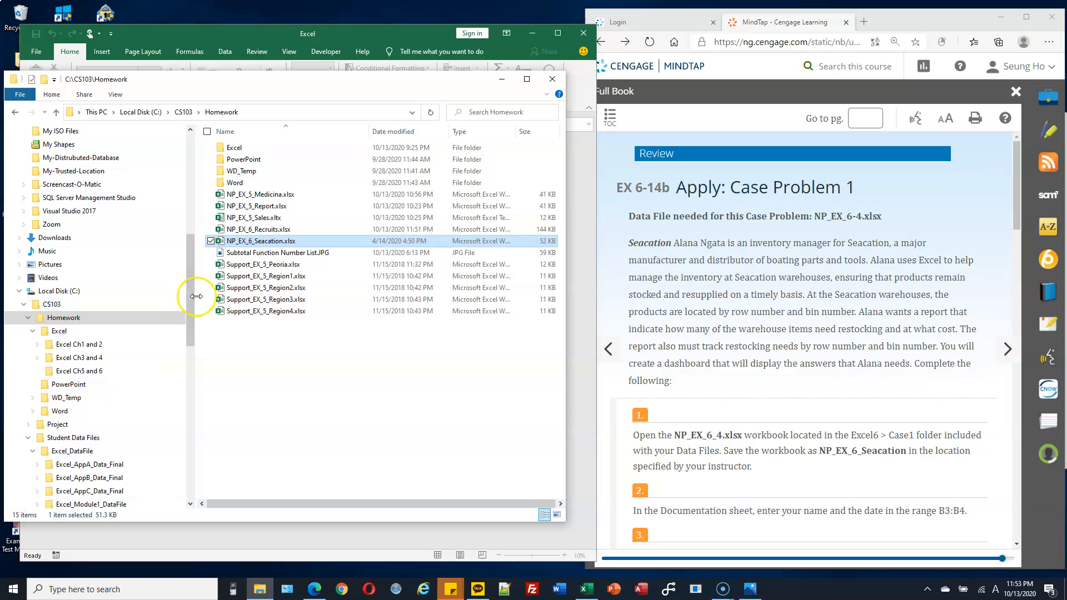
{"action": "double_click", "coordinate": [273, 245]}
Step: Fill in the author's name in B3 and the date 10/13/2020 in B4 of the Documentation sheet
{"action": "scroll", "coordinate": [898, 384], "scroll_direction": "down", "scroll_amount": 5}
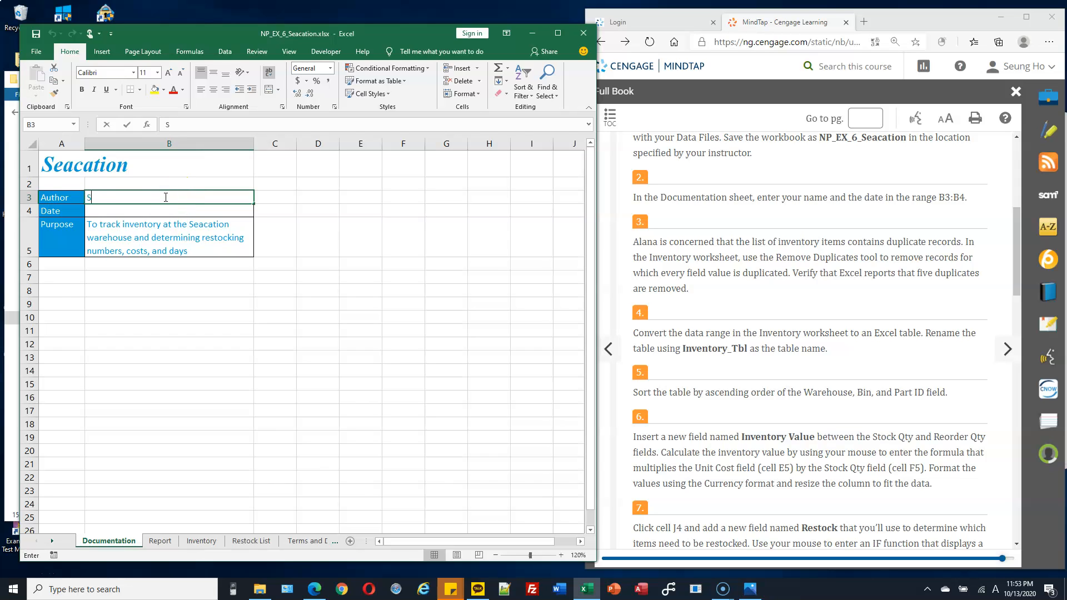
{"action": "type", "text": "ean Pak"}
{"action": "key", "text": "Return"}
{"action": "type", "text": "10/13/2020"}
{"action": "key", "text": "Return"}
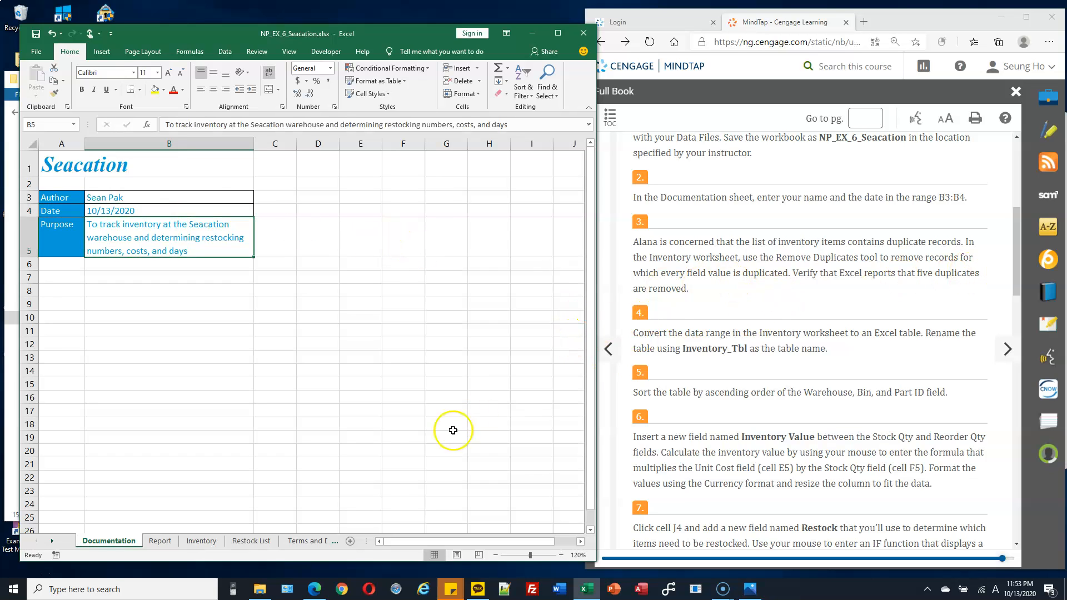
{"action": "left_click", "coordinate": [24, 578]}
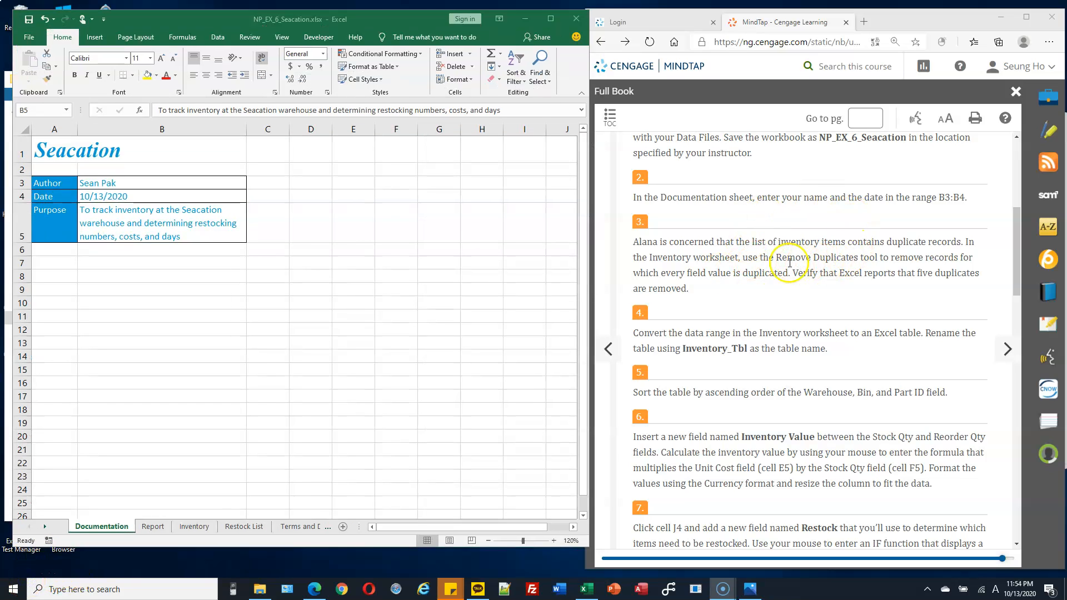
Step: Remove duplicate records from the Inventory sheet's data, comparing all columns and treating the first row as headers
{"action": "left_click", "coordinate": [194, 527]}
{"action": "left_click", "coordinate": [122, 273]}
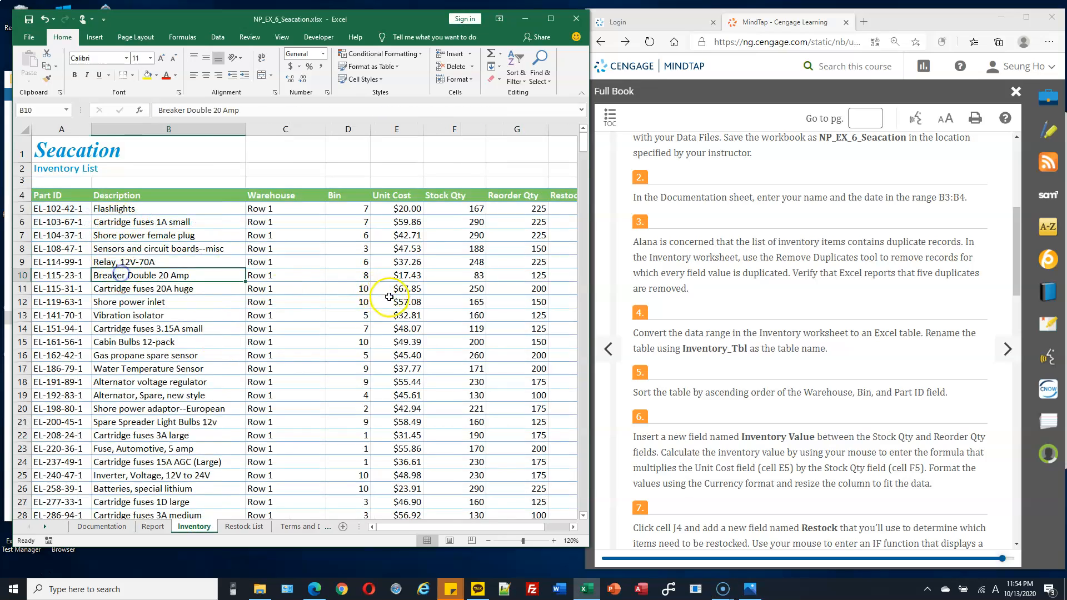
{"action": "scroll", "coordinate": [411, 302], "scroll_direction": "down", "scroll_amount": 17}
{"action": "scroll", "coordinate": [410, 302], "scroll_direction": "up", "scroll_amount": 17}
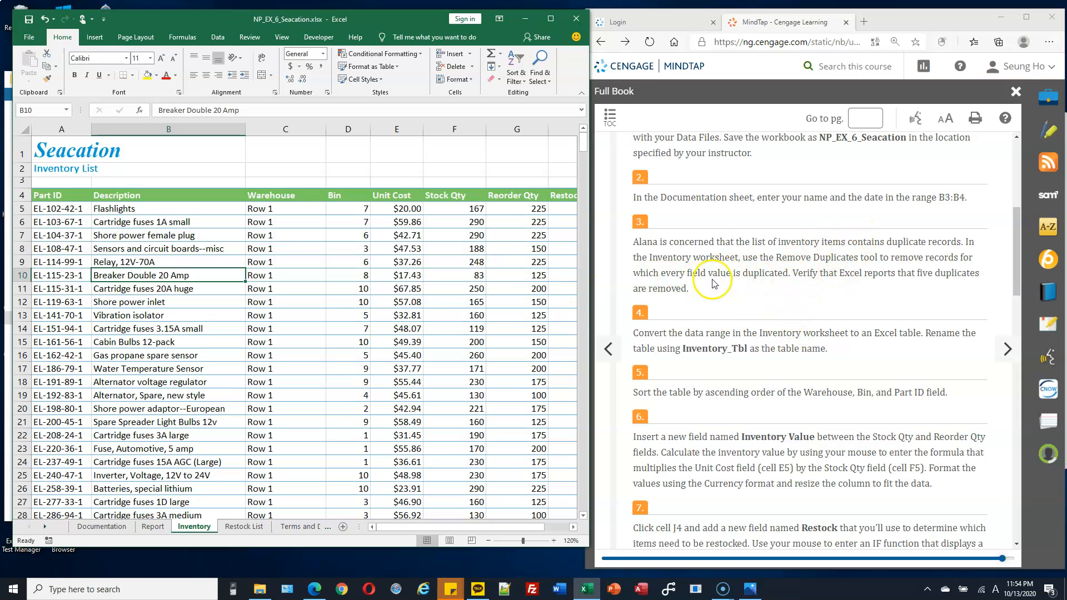
{"action": "left_click", "coordinate": [164, 288]}
{"action": "left_click", "coordinate": [186, 275]}
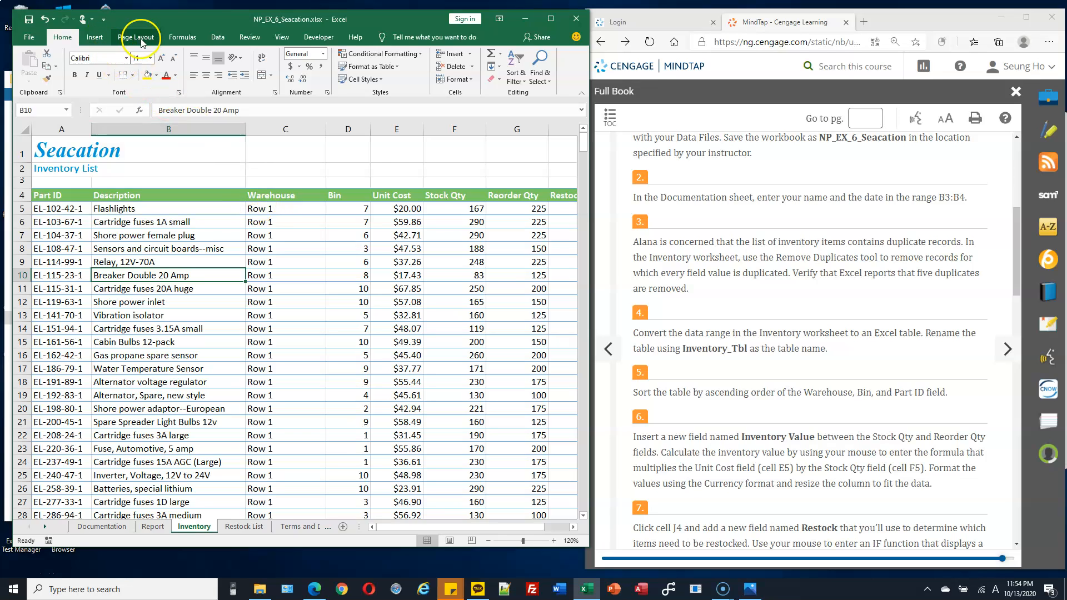
{"action": "left_click", "coordinate": [214, 37]}
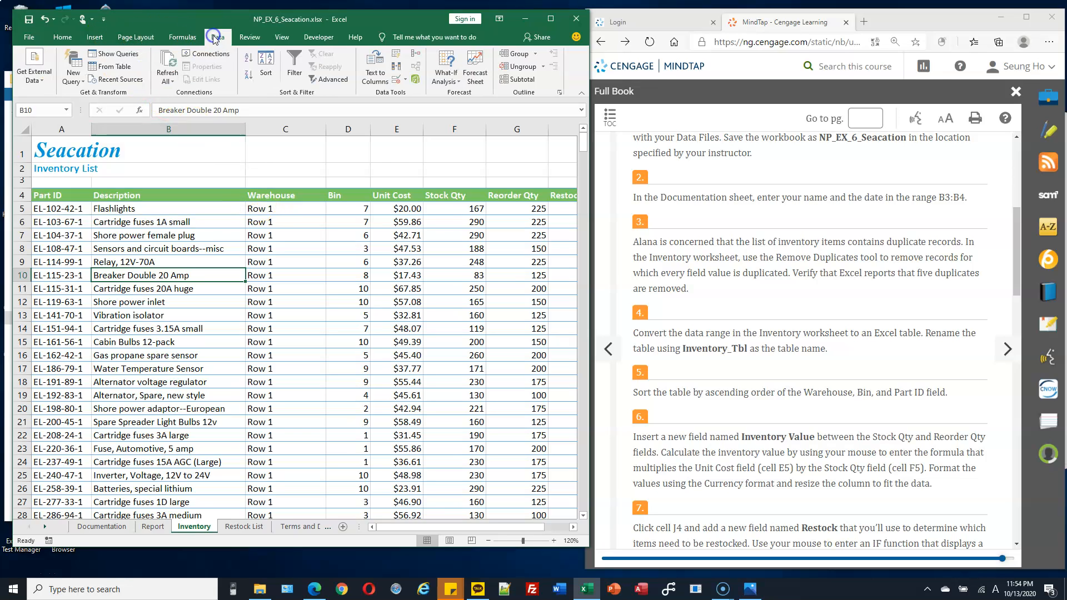
{"action": "left_click", "coordinate": [395, 69]}
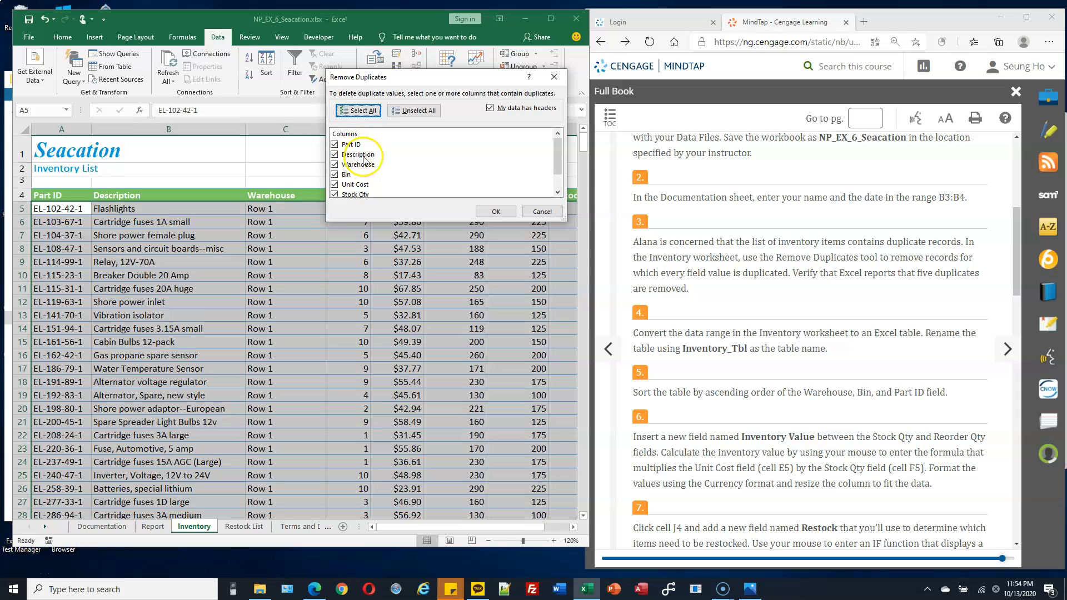
{"action": "left_click_drag", "start_coordinate": [557, 157], "coordinate": [555, 106]}
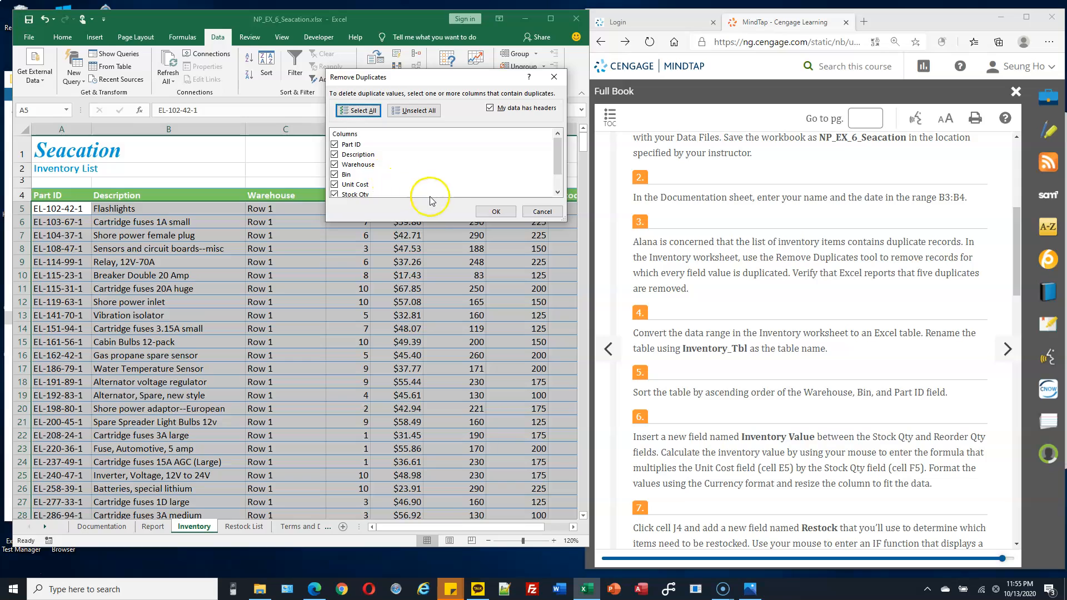
{"action": "left_click", "coordinate": [497, 212]}
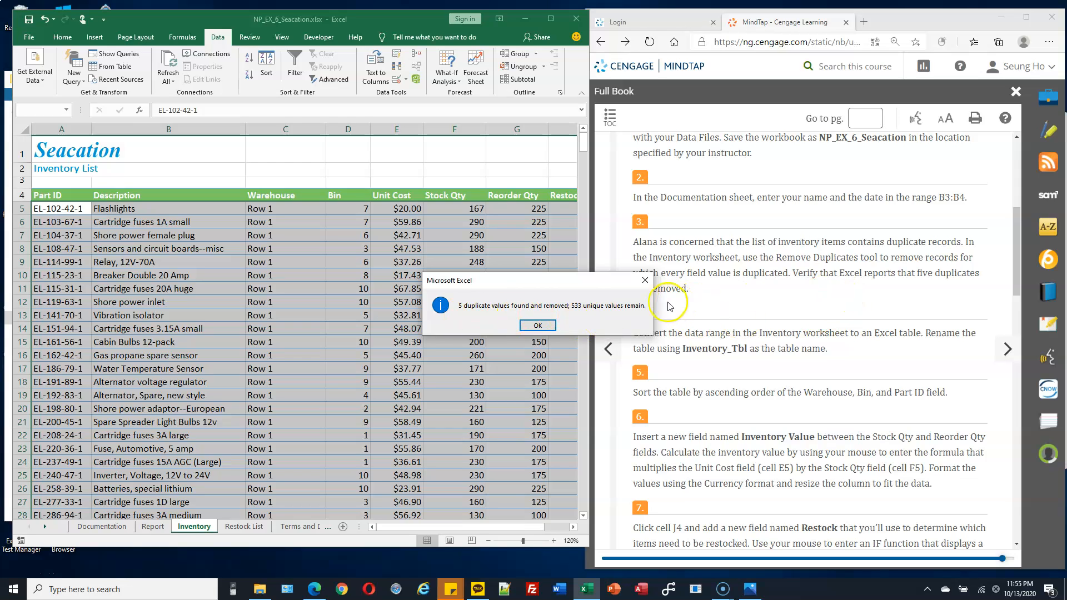
{"action": "left_click_drag", "start_coordinate": [606, 282], "coordinate": [537, 269]}
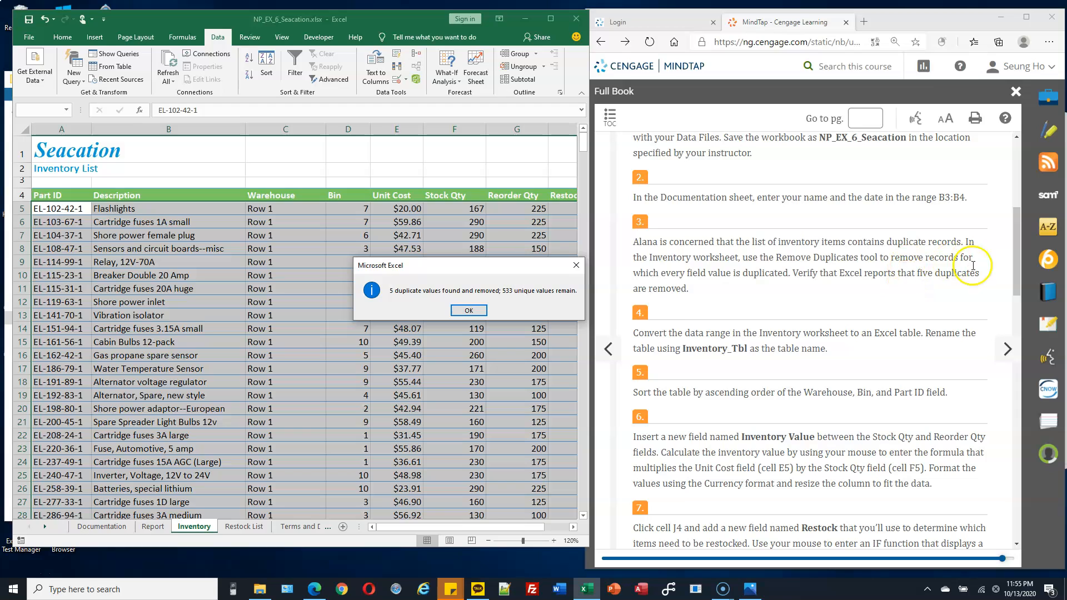
{"action": "left_click", "coordinate": [469, 310]}
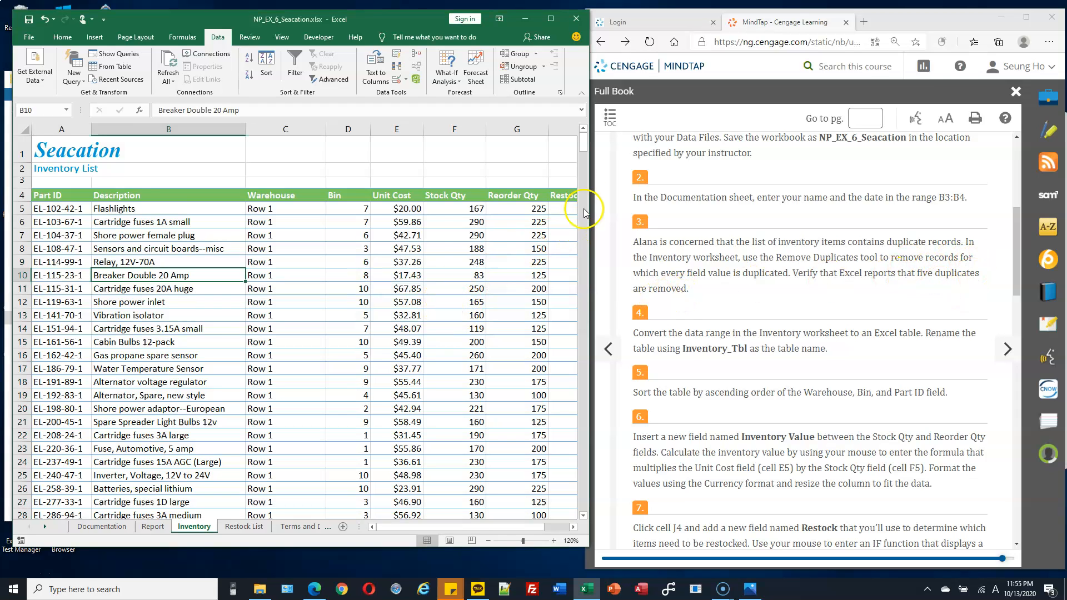
Step: Convert the inventory range A4:H537 to a table with headers and name it Inventory_Tbl
{"action": "left_click_drag", "start_coordinate": [583, 144], "coordinate": [583, 146]}
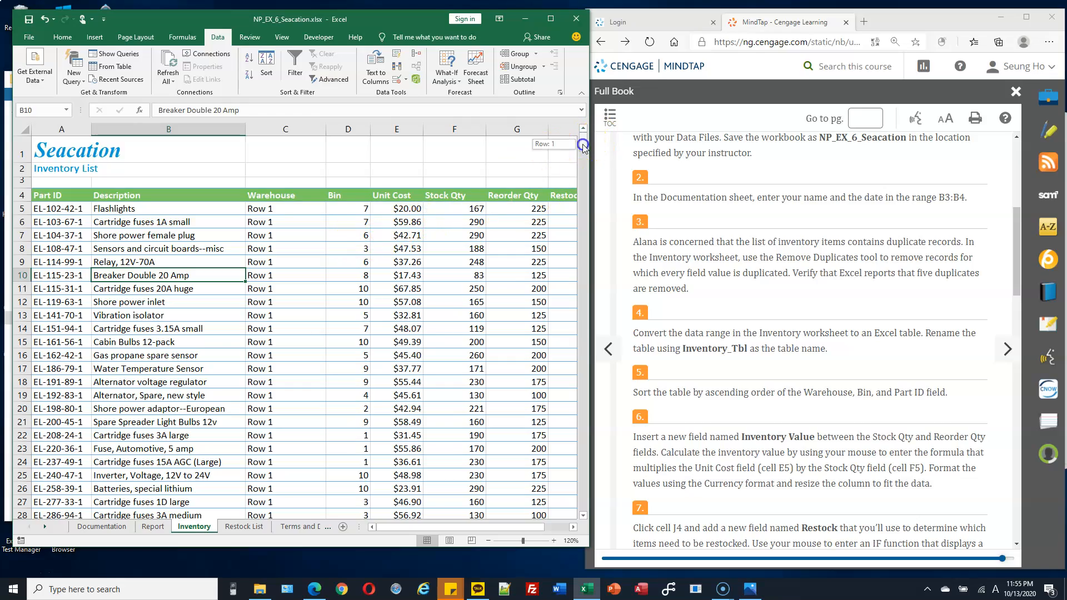
{"action": "left_click_drag", "start_coordinate": [569, 300], "coordinate": [585, 507]}
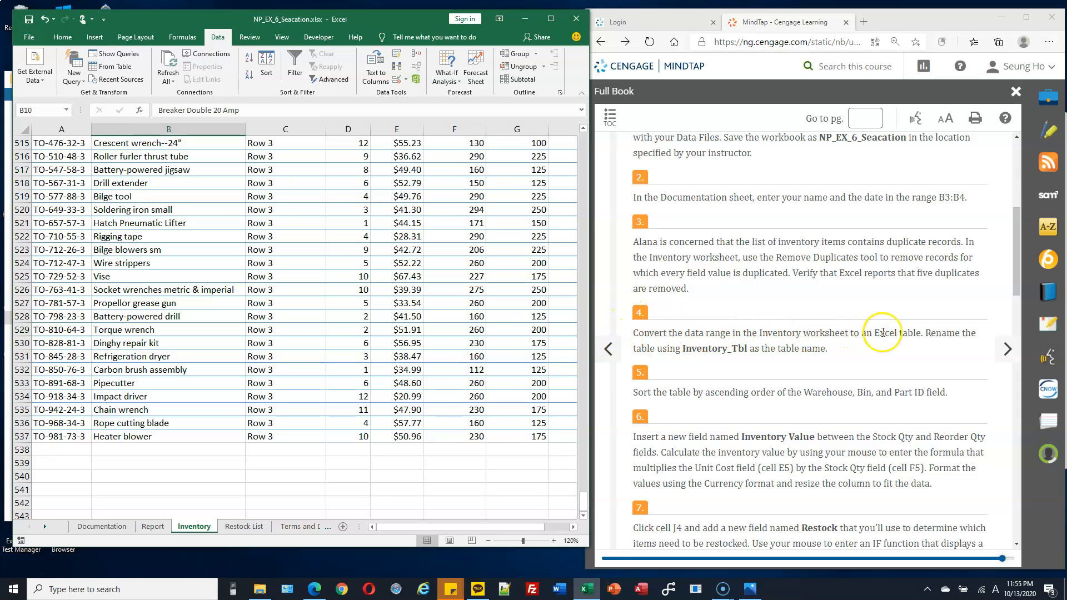
{"action": "left_click_drag", "start_coordinate": [888, 333], "coordinate": [907, 332]}
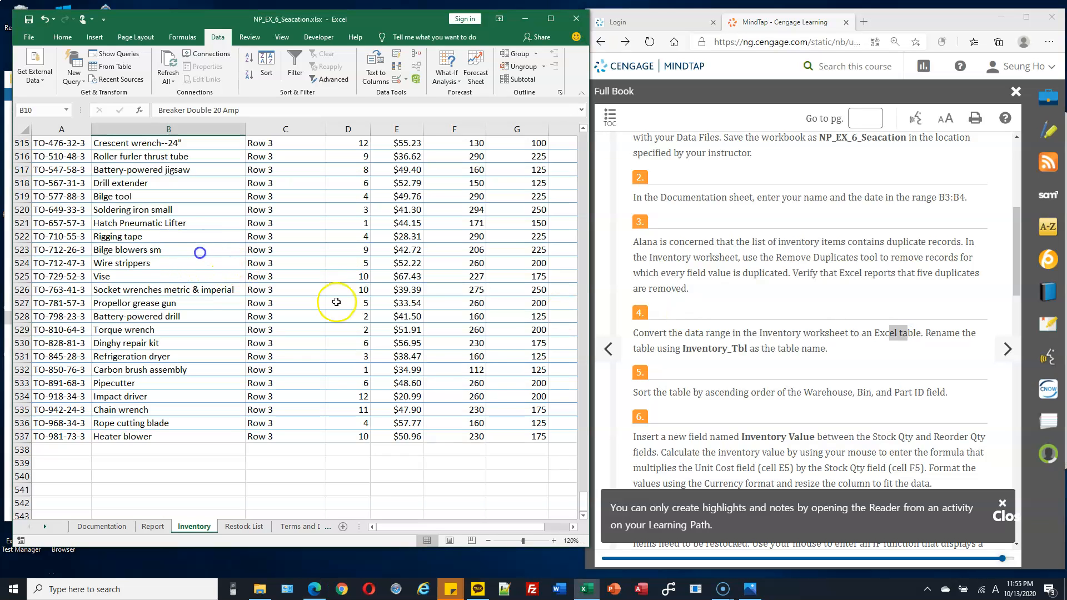
{"action": "left_click_drag", "start_coordinate": [581, 494], "coordinate": [584, 130]}
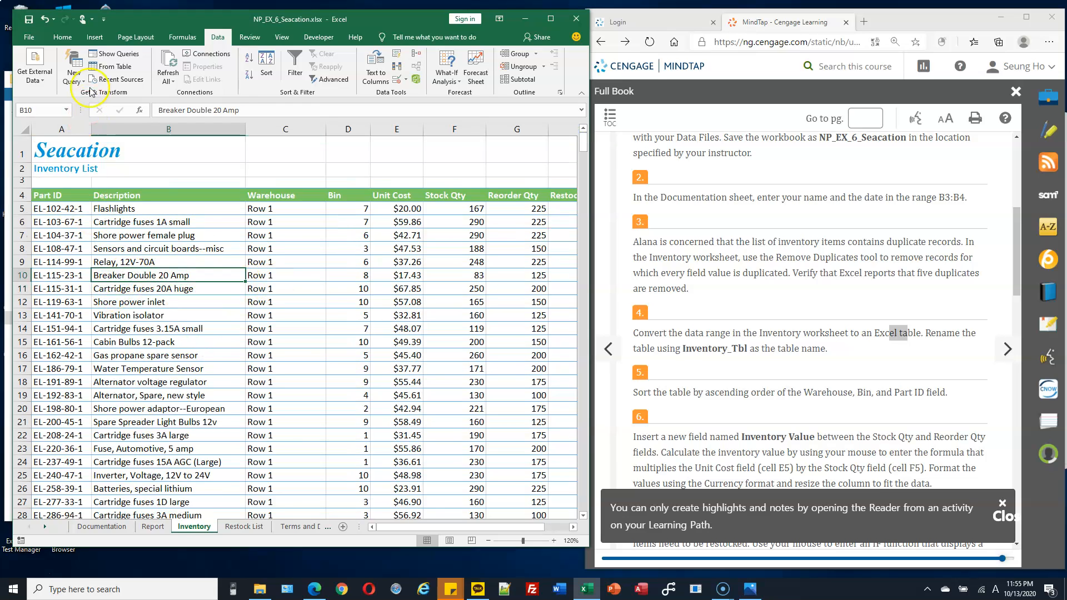
{"action": "left_click", "coordinate": [94, 37]}
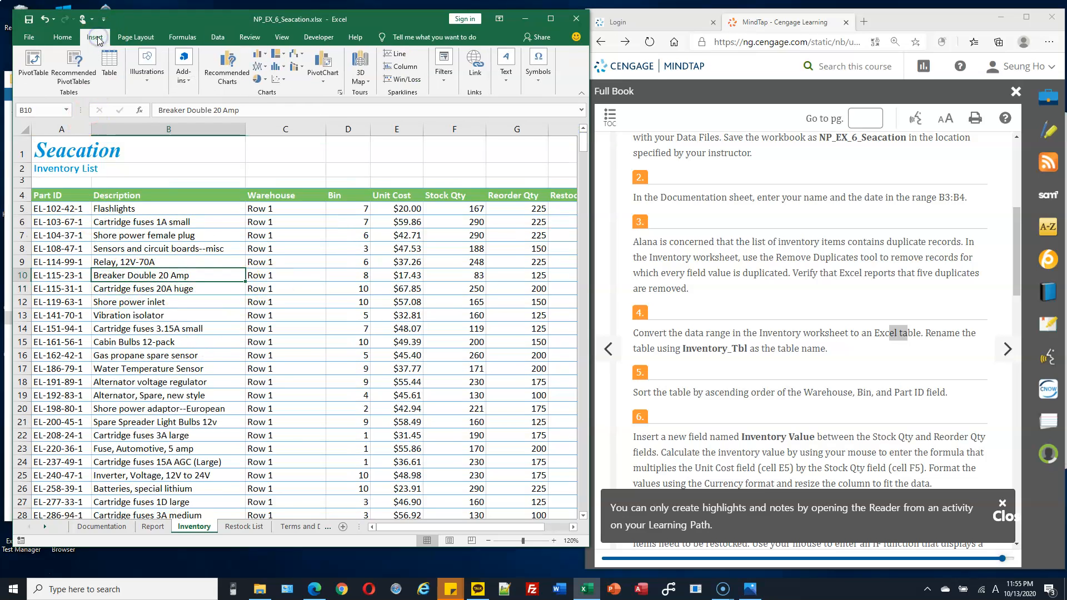
{"action": "left_click", "coordinate": [109, 65]}
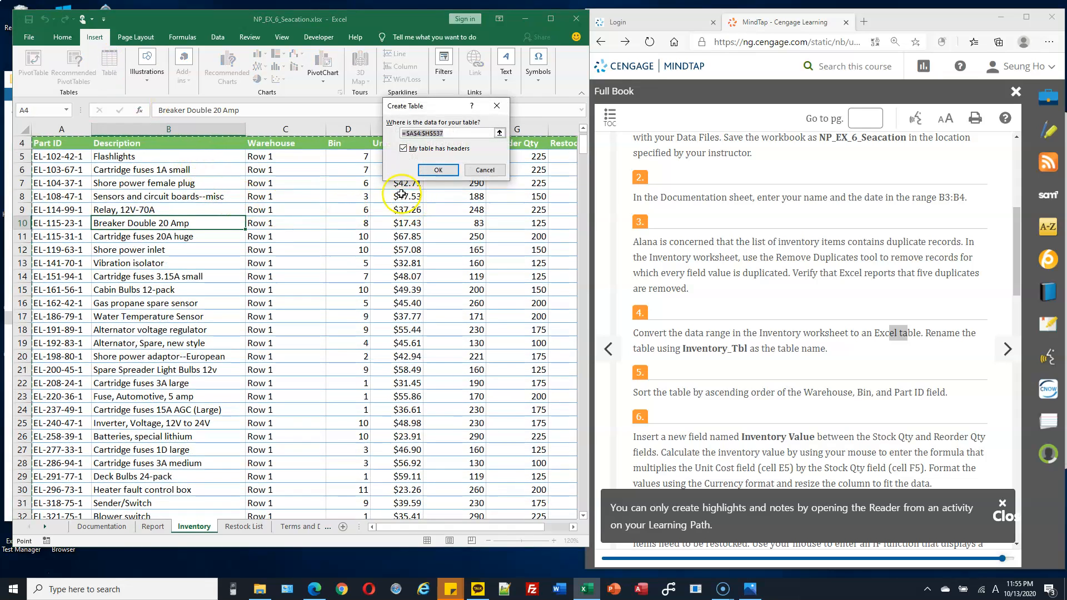
{"action": "left_click", "coordinate": [437, 137]}
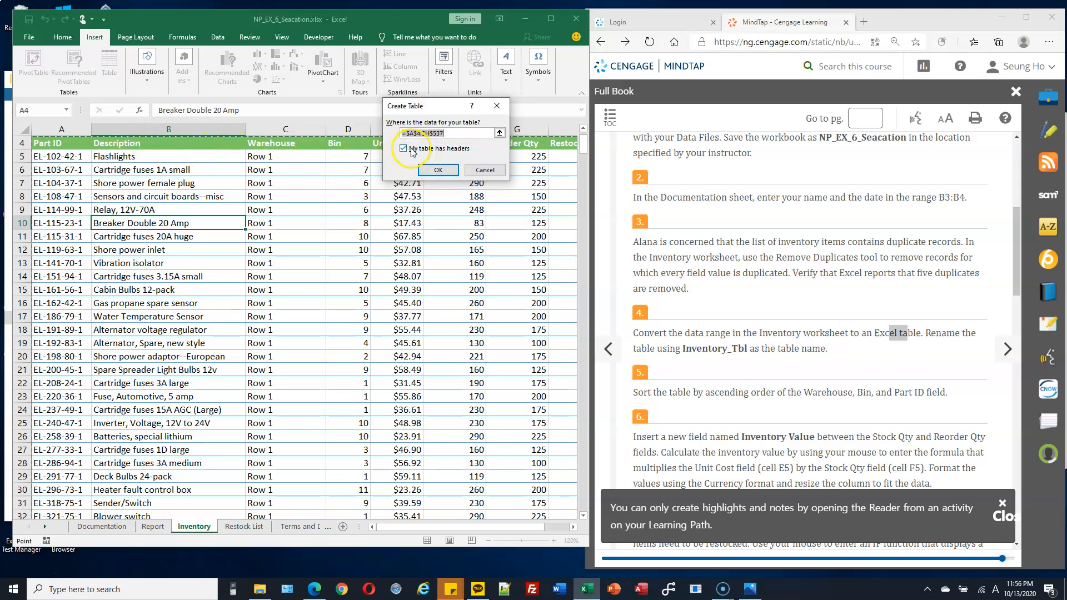
{"action": "left_click", "coordinate": [438, 171]}
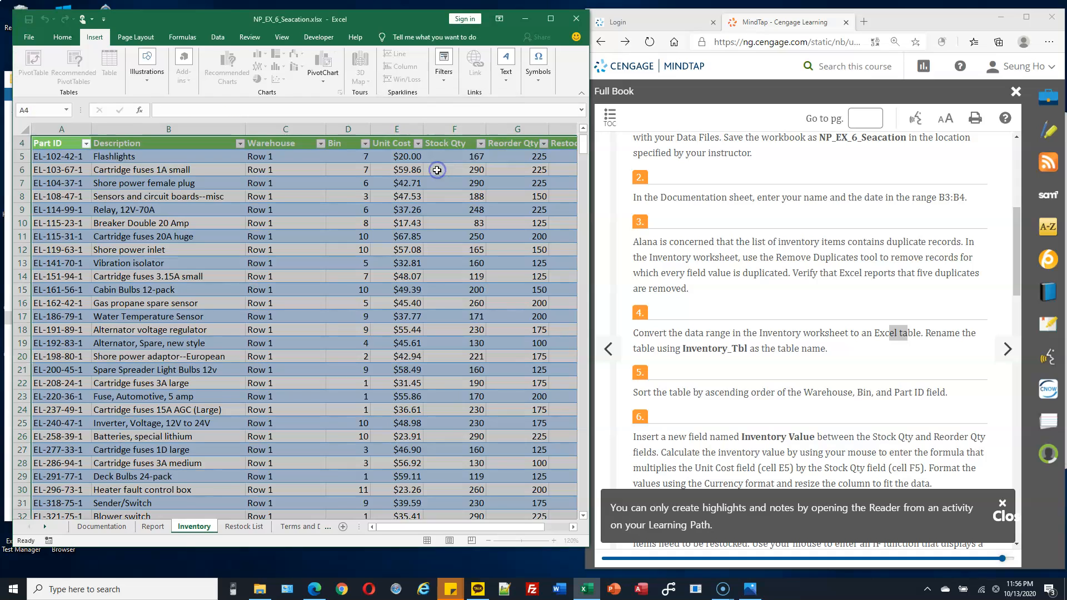
{"action": "left_click", "coordinate": [21, 66]}
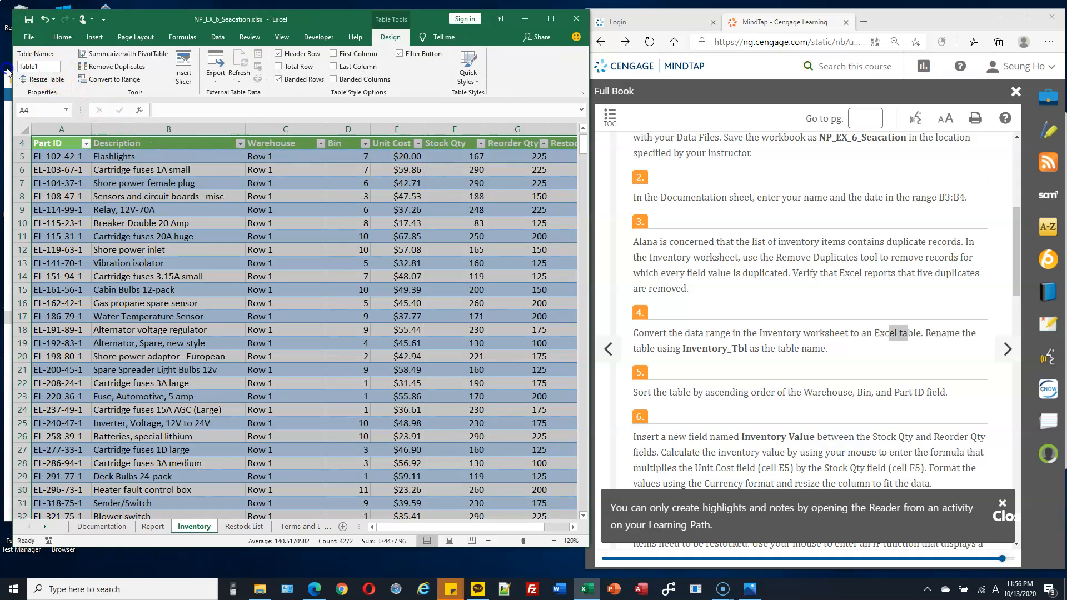
{"action": "type", "text": "Inventory_"}
Step: Start a custom sort of the inventory table with Warehouse as the first sort column, A to Z by cell values
{"action": "scroll", "coordinate": [744, 336], "scroll_direction": "down", "scroll_amount": 3}
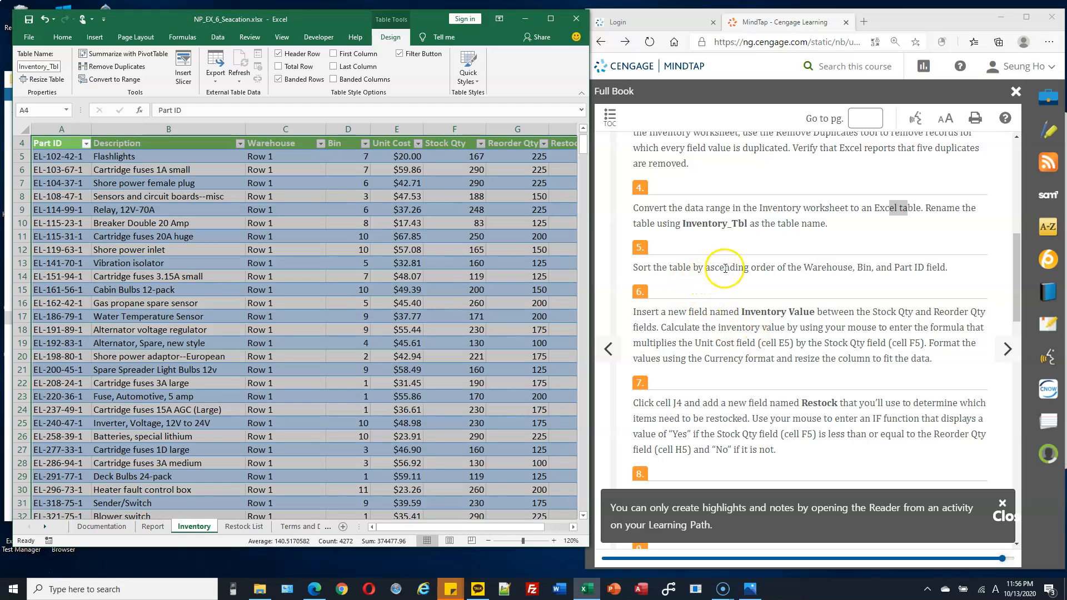
{"action": "left_click_drag", "start_coordinate": [804, 269], "coordinate": [922, 269]}
{"action": "left_click", "coordinate": [223, 257]}
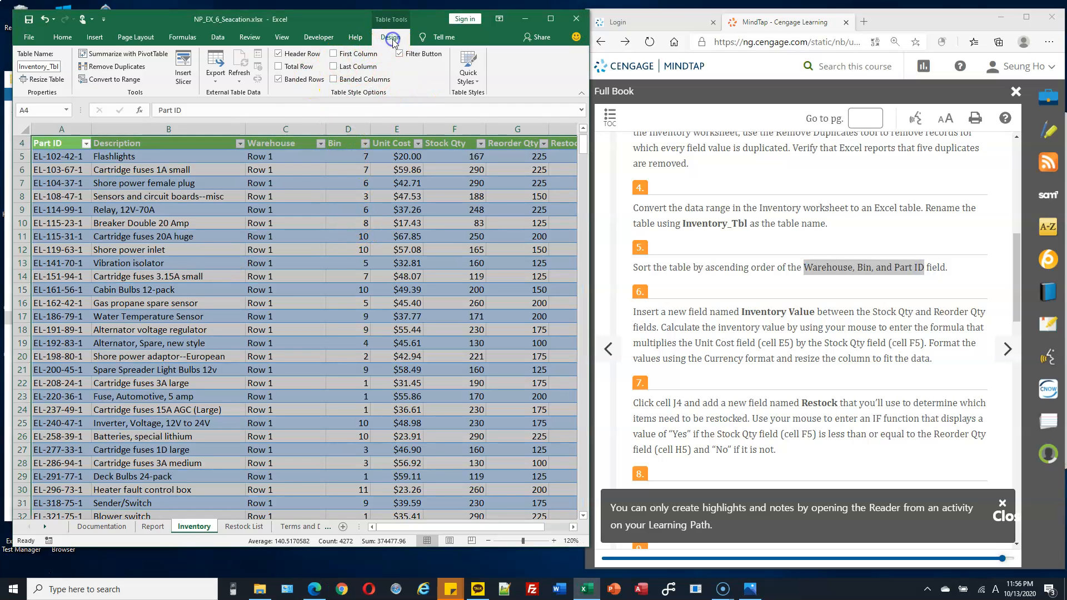
{"action": "left_click", "coordinate": [63, 37]}
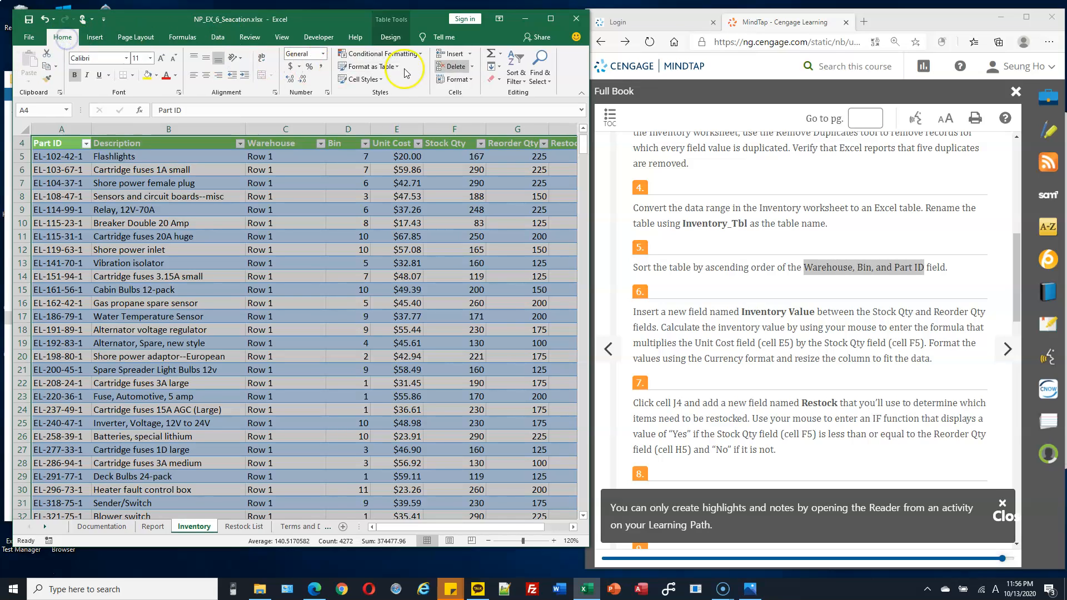
{"action": "left_click", "coordinate": [525, 81]}
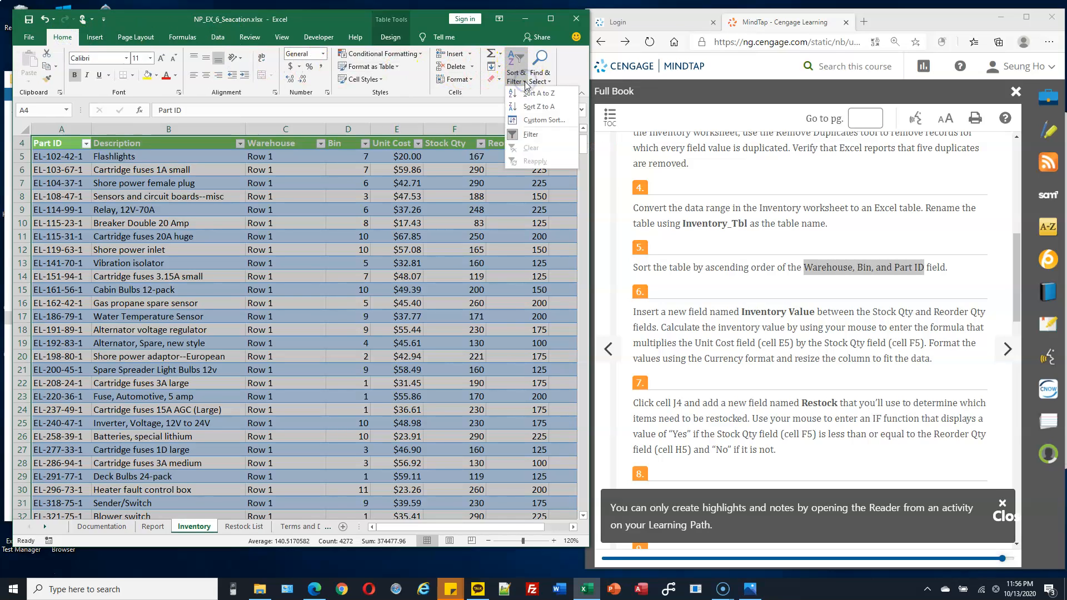
{"action": "left_click", "coordinate": [544, 120]}
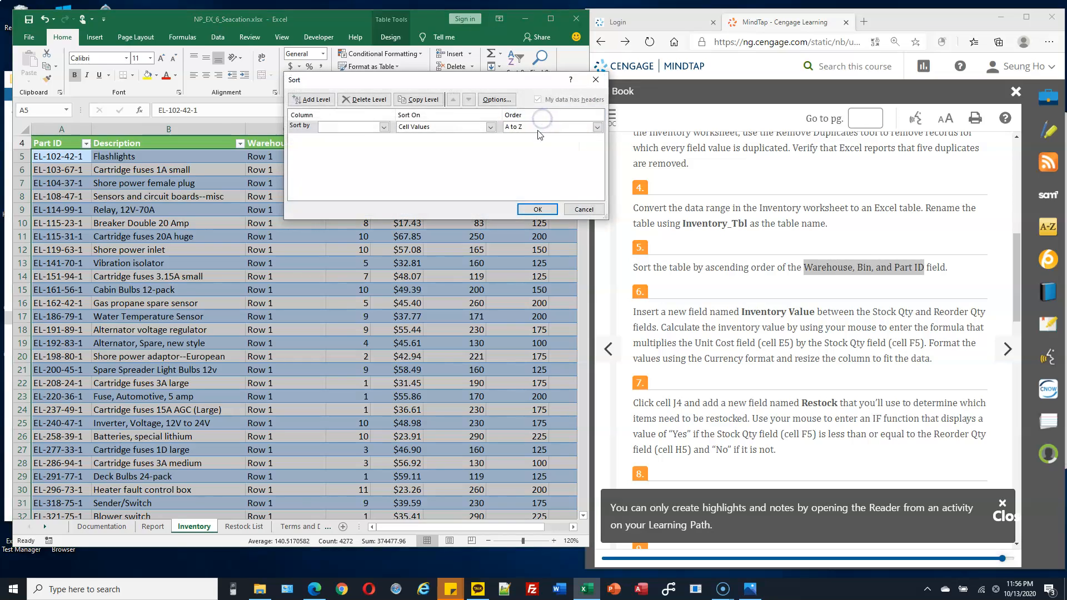
{"action": "left_click", "coordinate": [383, 128]}
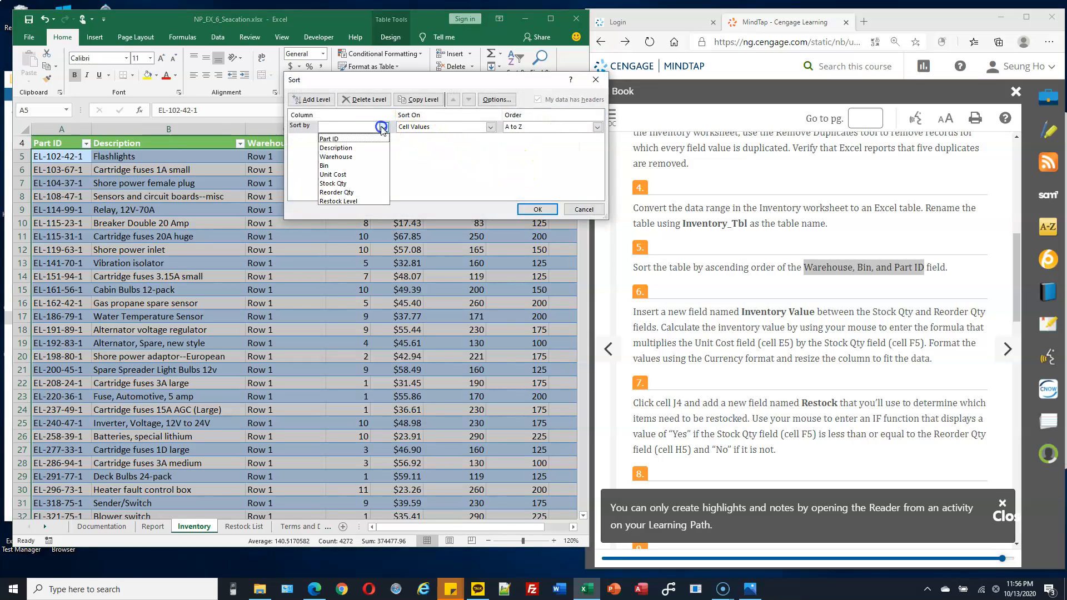
{"action": "left_click", "coordinate": [355, 157]}
Step: Add Bin (smallest to largest) and Part ID (A to Z) as further sort levels and apply the sort
{"action": "left_click", "coordinate": [317, 101]}
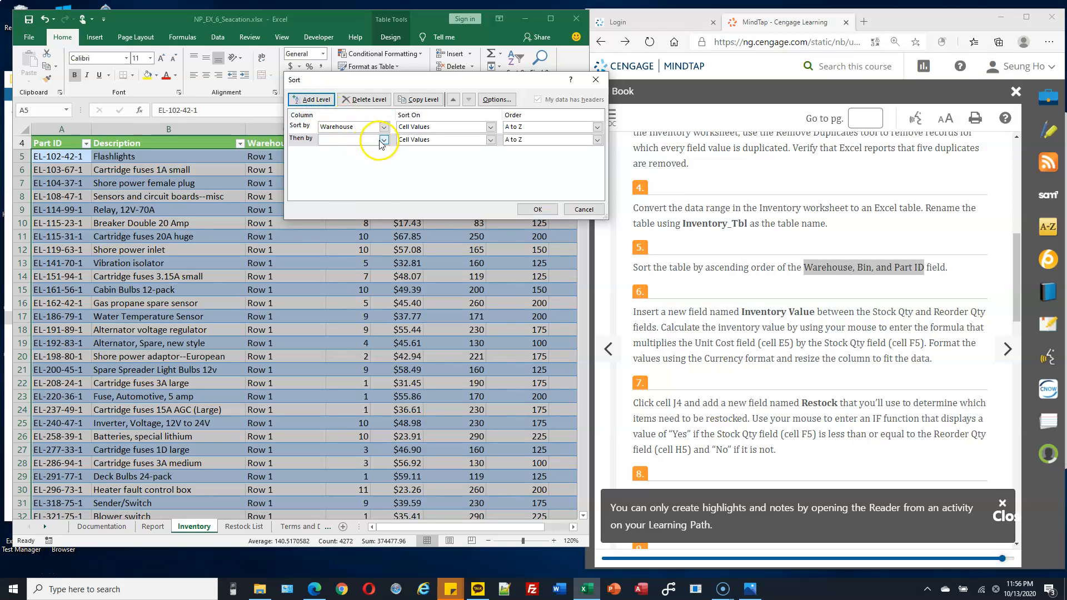
{"action": "left_click", "coordinate": [382, 140]}
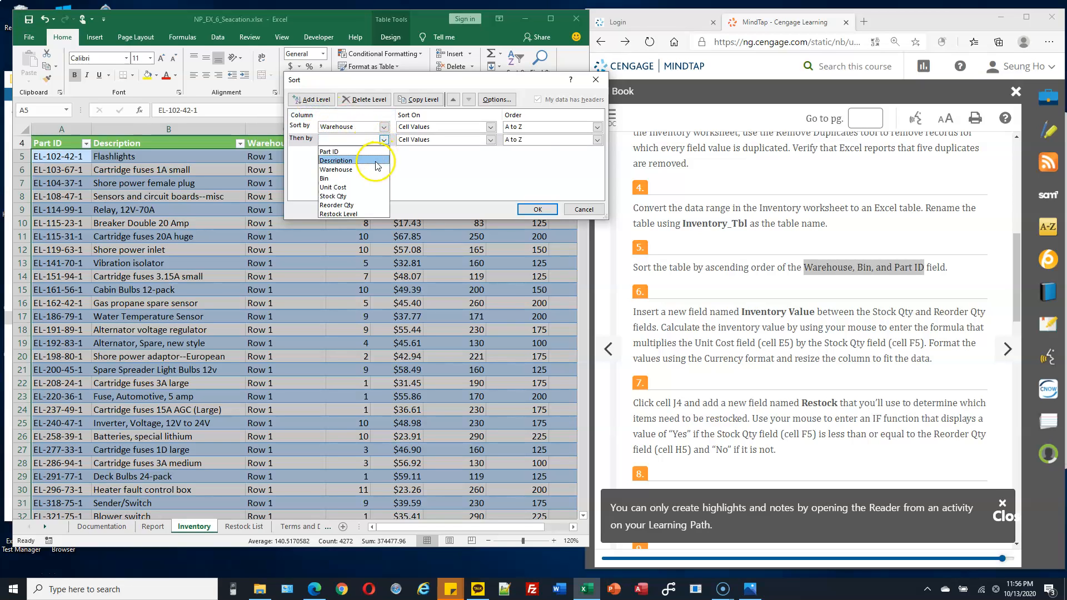
{"action": "left_click", "coordinate": [356, 178]}
{"action": "left_click", "coordinate": [315, 101]}
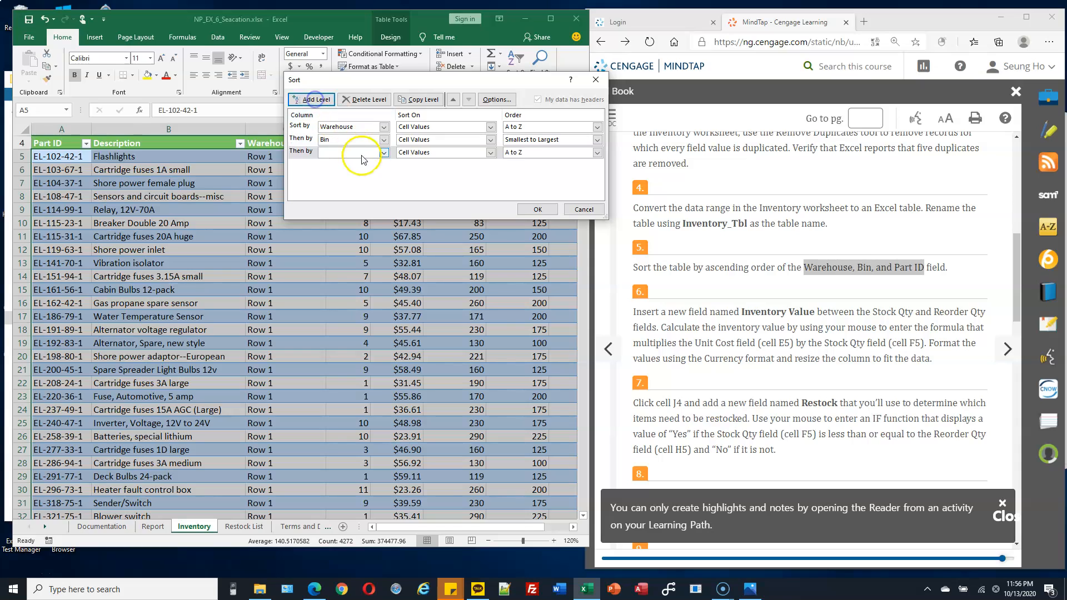
{"action": "left_click", "coordinate": [367, 157]}
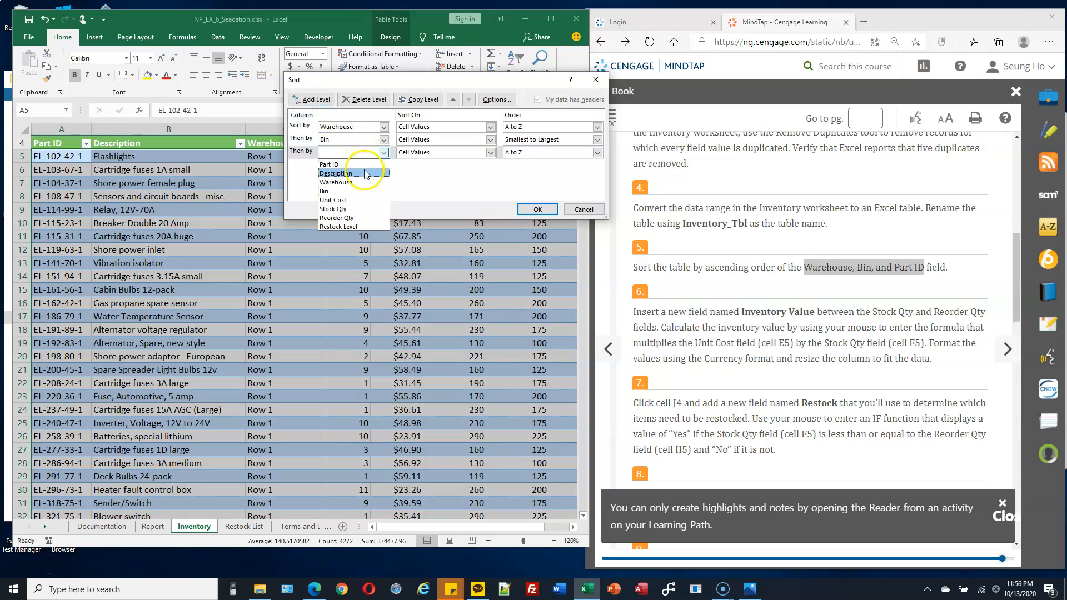
{"action": "left_click", "coordinate": [358, 165]}
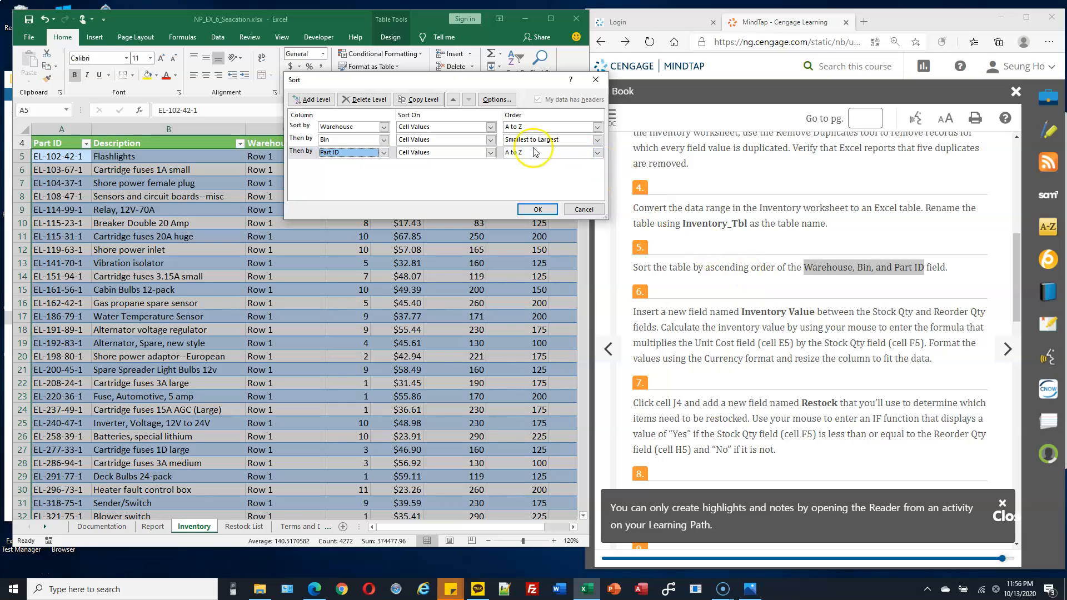
{"action": "left_click", "coordinate": [536, 209]}
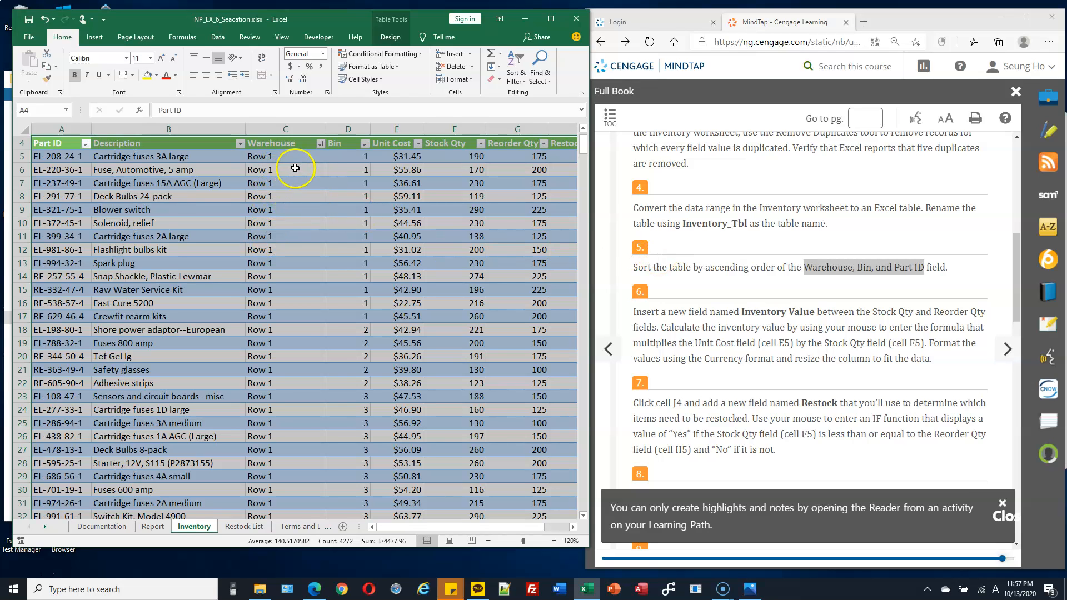
{"action": "scroll", "coordinate": [289, 194], "scroll_direction": "down", "scroll_amount": 3}
{"action": "scroll", "coordinate": [289, 217], "scroll_direction": "up", "scroll_amount": 4}
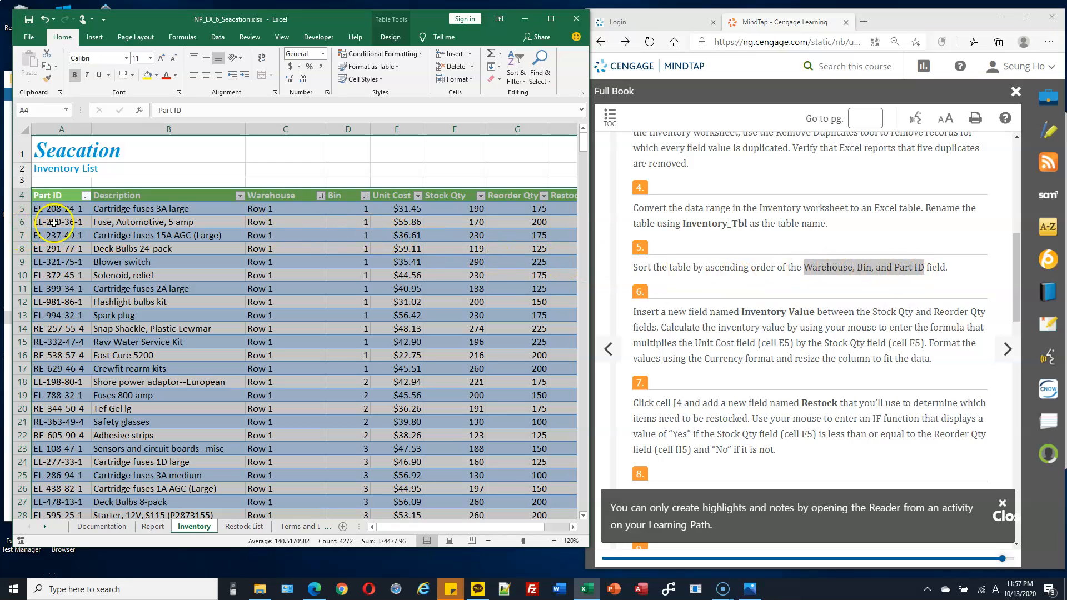
Step: Insert a new table column between the Stock Qty and Reorder Qty fields of the Inventory sheet
{"action": "scroll", "coordinate": [731, 321], "scroll_direction": "down", "scroll_amount": 1}
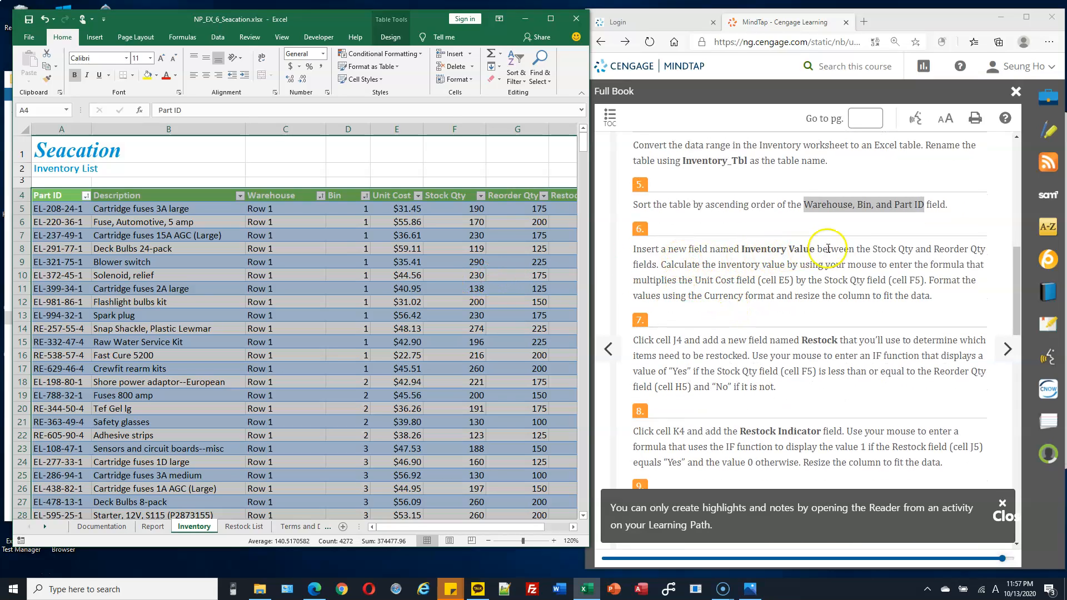
{"action": "left_click_drag", "start_coordinate": [877, 250], "coordinate": [910, 249]}
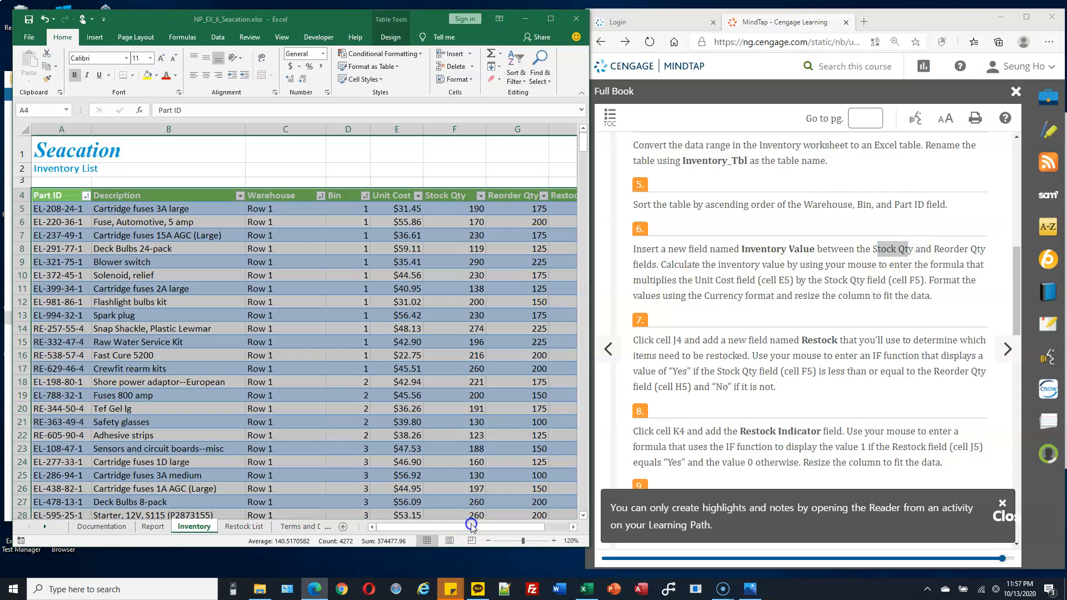
{"action": "left_click", "coordinate": [472, 525]}
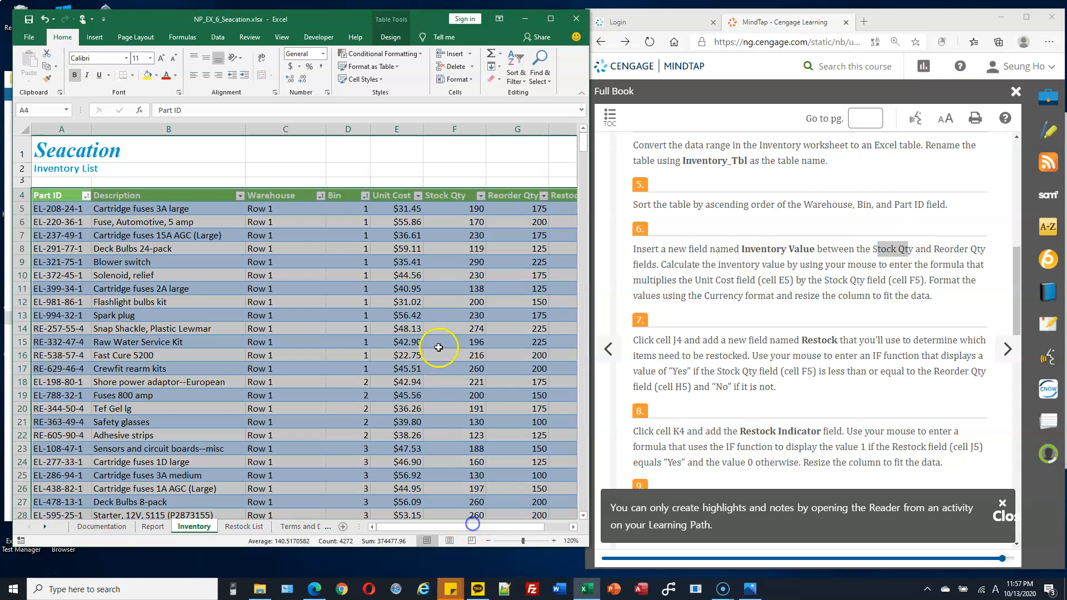
{"action": "left_click", "coordinate": [453, 260]}
{"action": "left_click", "coordinate": [506, 222]}
{"action": "left_click", "coordinate": [522, 197]}
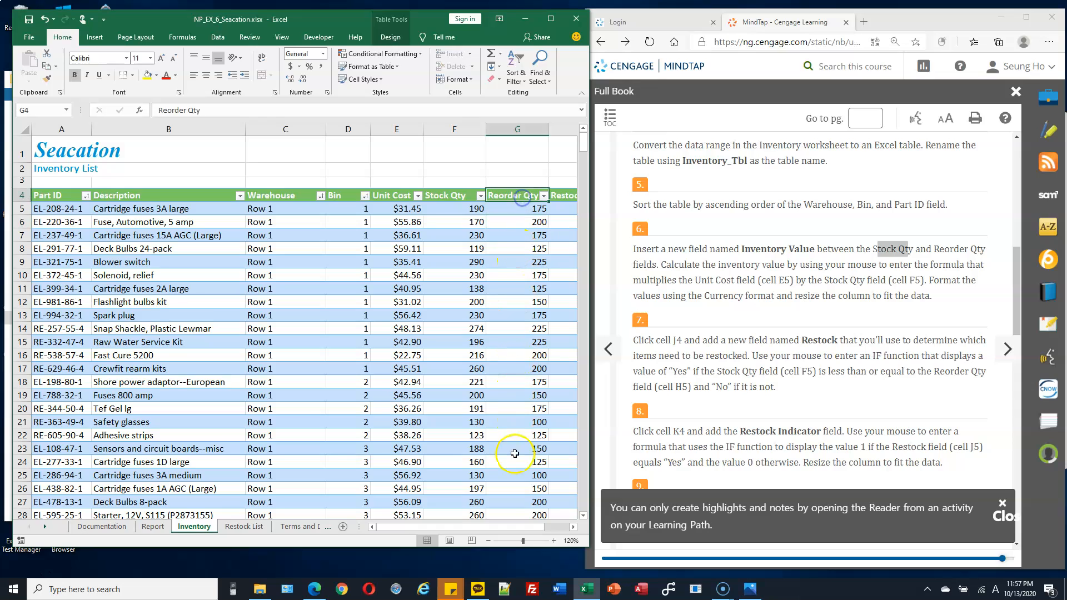
{"action": "left_click_drag", "start_coordinate": [508, 527], "coordinate": [518, 528]}
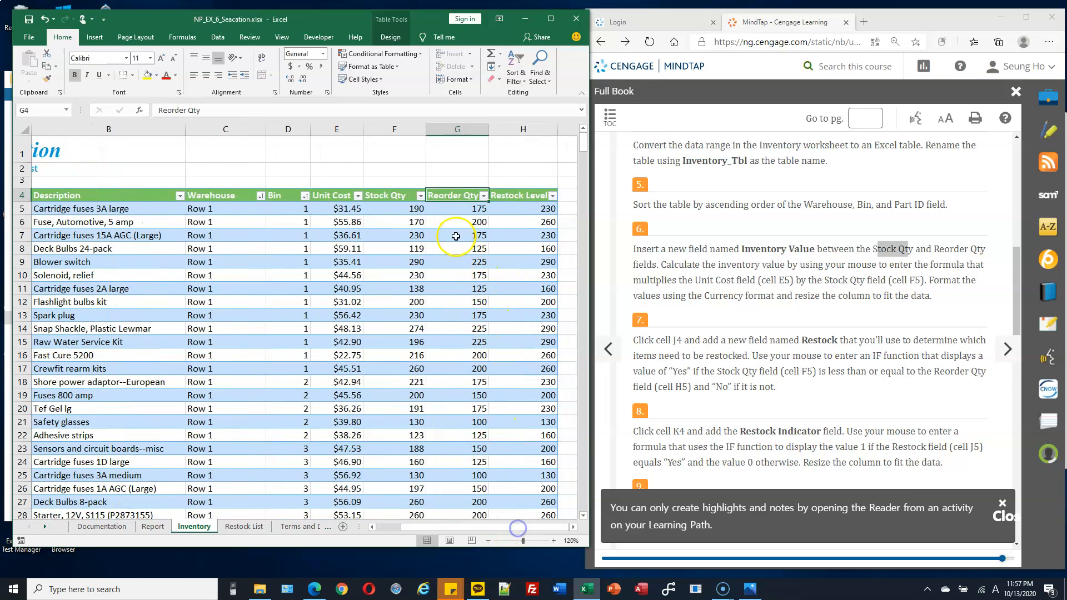
{"action": "right_click", "coordinate": [462, 201]}
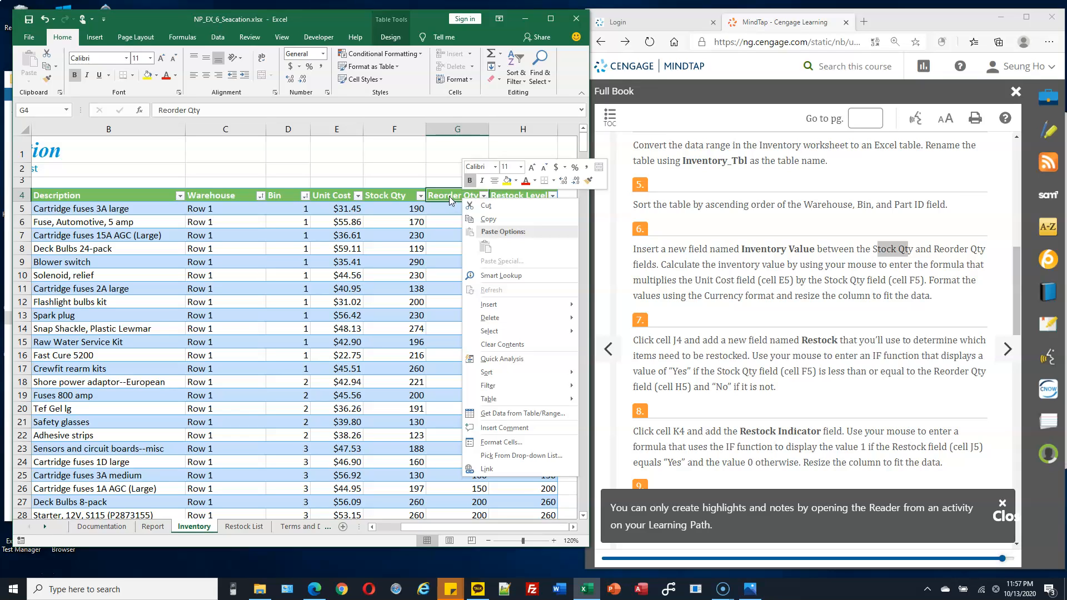
{"action": "left_click", "coordinate": [522, 305]}
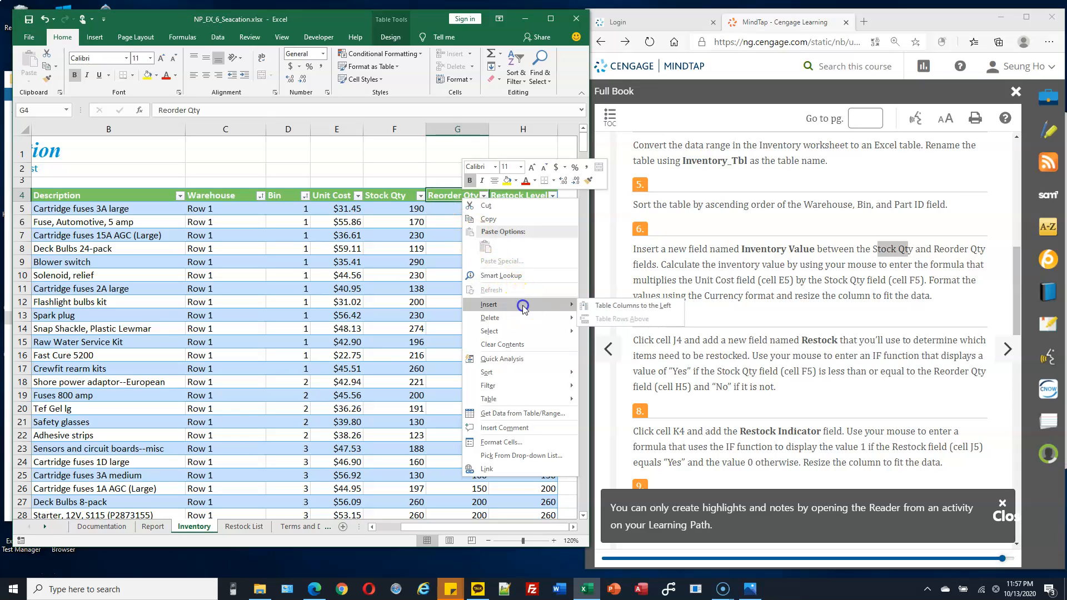
{"action": "left_click", "coordinate": [609, 308]}
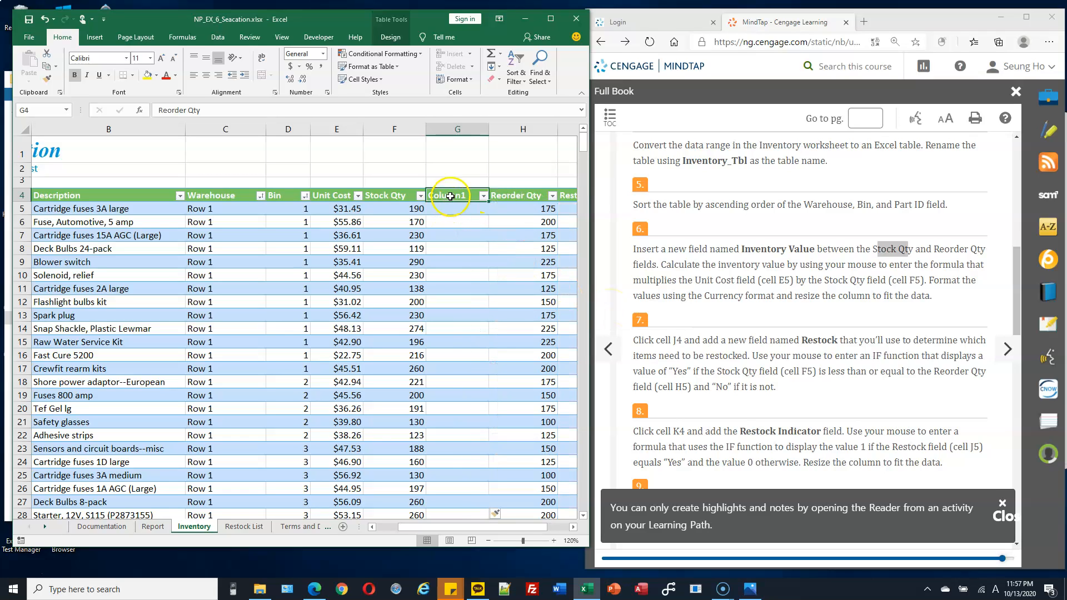
Step: Name the new field in G4 Inventory Value
{"action": "left_click", "coordinate": [450, 196]}
{"action": "type", "text": "Inventor"}
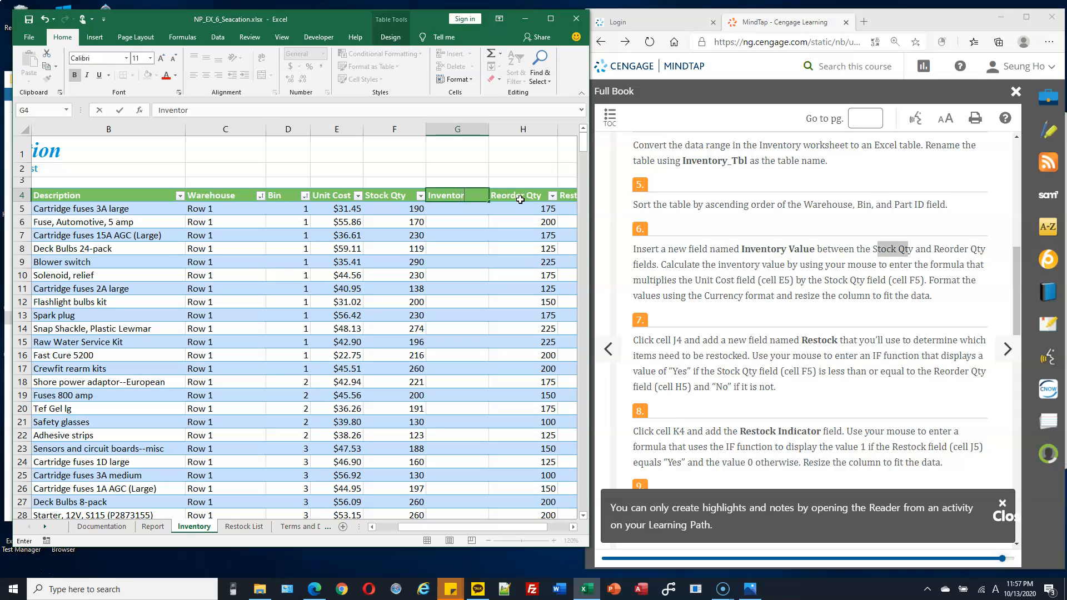
{"action": "type", "text": "y Value"}
{"action": "key", "text": "Return"}
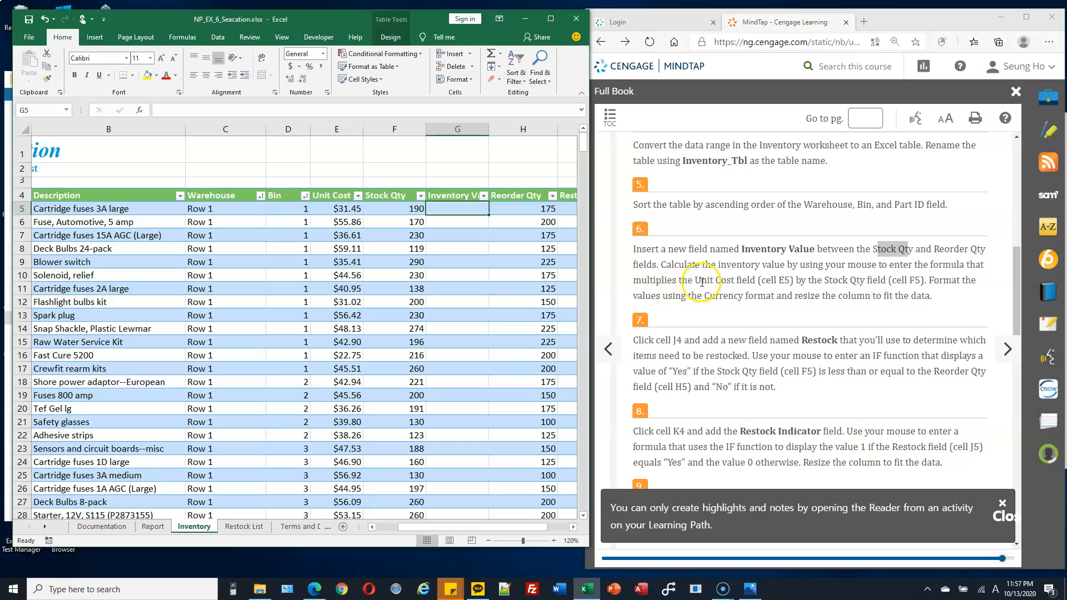
Step: Fill the Inventory Value field with the formula =[@[Unit Cost]]*[@[Stock Qty]], entered in G5
{"action": "left_click", "coordinate": [465, 208]}
{"action": "type", "text": "="}
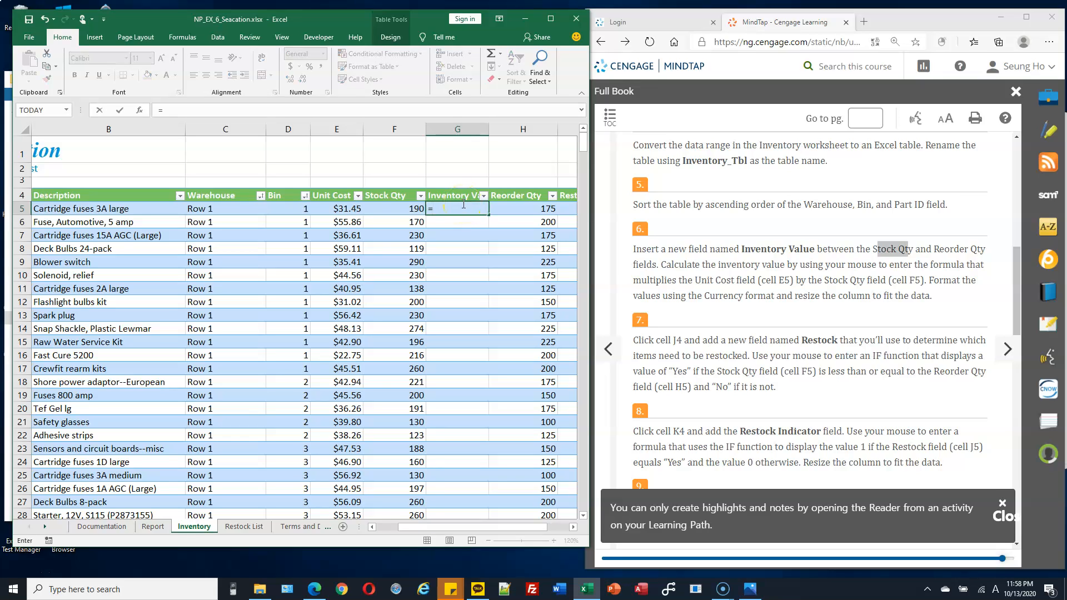
{"action": "left_click", "coordinate": [340, 211]}
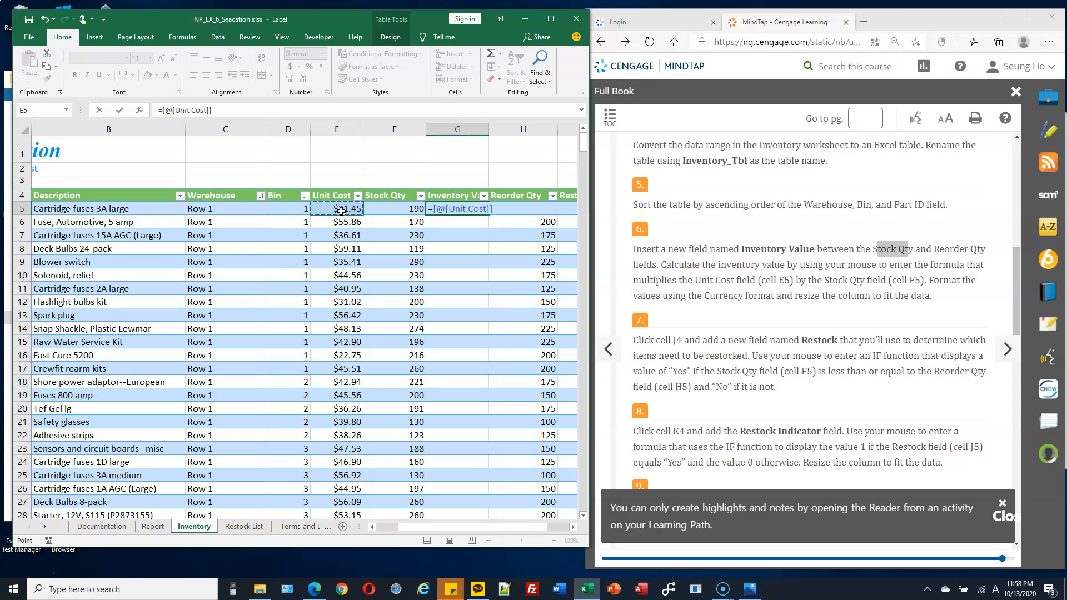
{"action": "type", "text": "*"}
{"action": "left_click", "coordinate": [398, 209]}
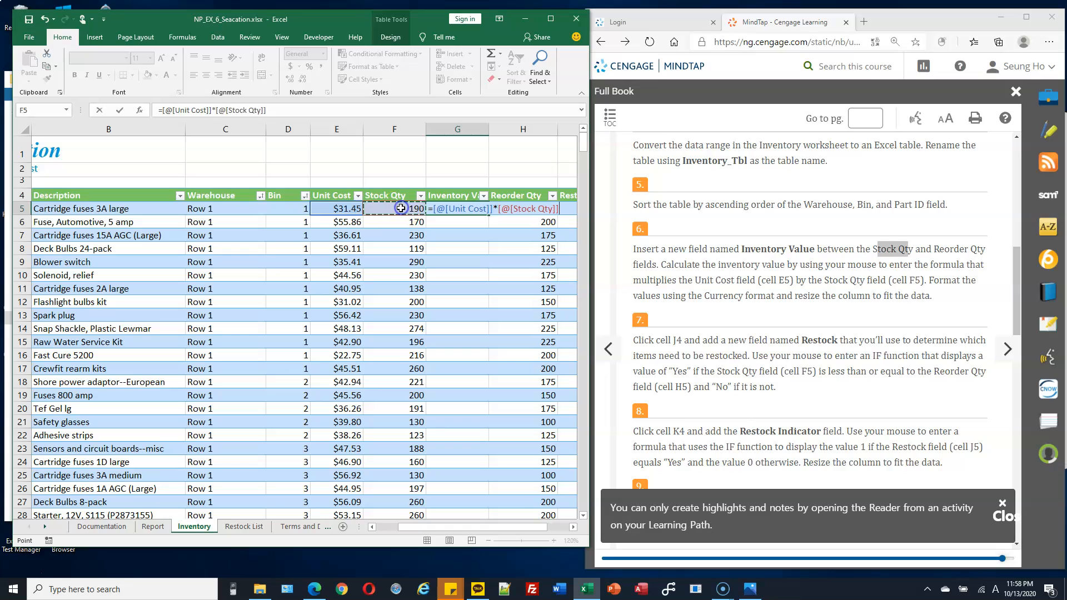
{"action": "key", "text": "Return"}
Step: Check the Inventory Value entries against the Currency format required by the instructions
{"action": "left_click", "coordinate": [470, 216]}
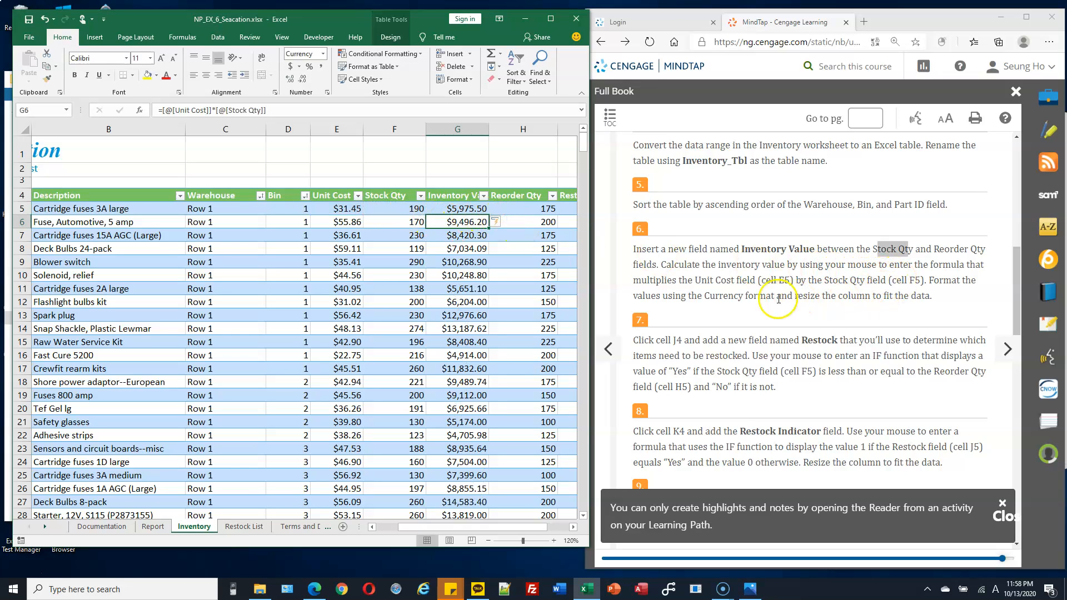
{"action": "left_click_drag", "start_coordinate": [702, 295], "coordinate": [756, 295]}
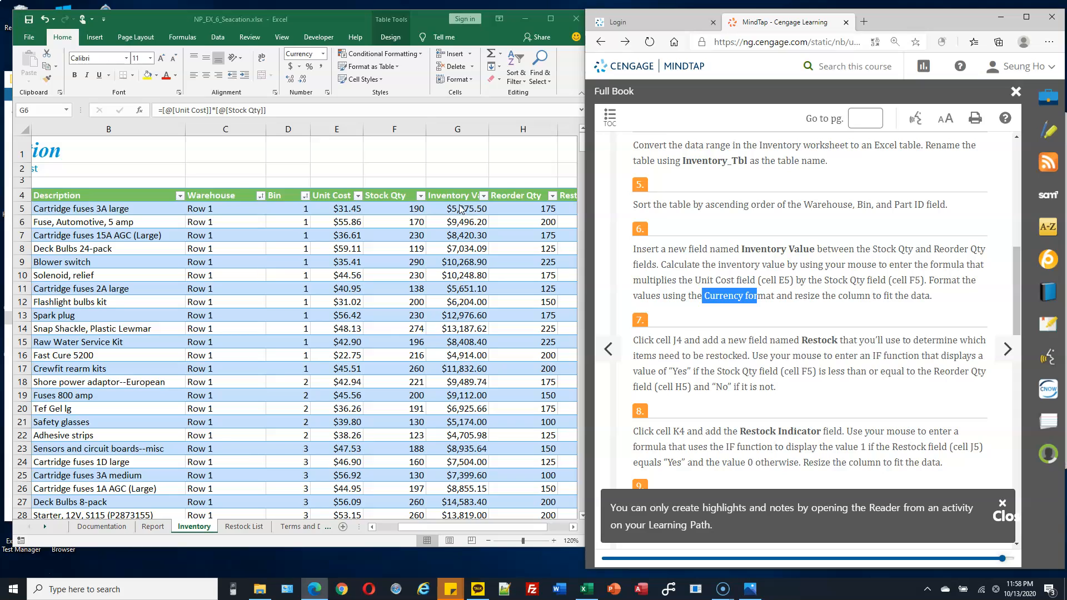
{"action": "left_click", "coordinate": [432, 209]}
{"action": "left_click_drag", "start_coordinate": [715, 295], "coordinate": [765, 295]}
{"action": "scroll", "coordinate": [465, 295], "scroll_direction": "down", "scroll_amount": 9}
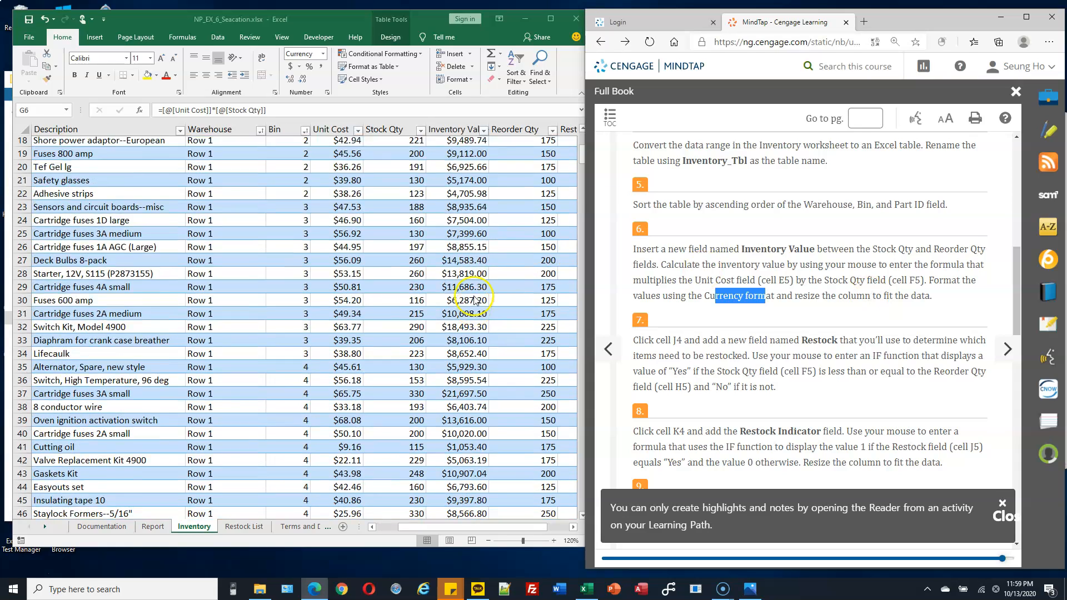
{"action": "scroll", "coordinate": [466, 250], "scroll_direction": "up", "scroll_amount": 5}
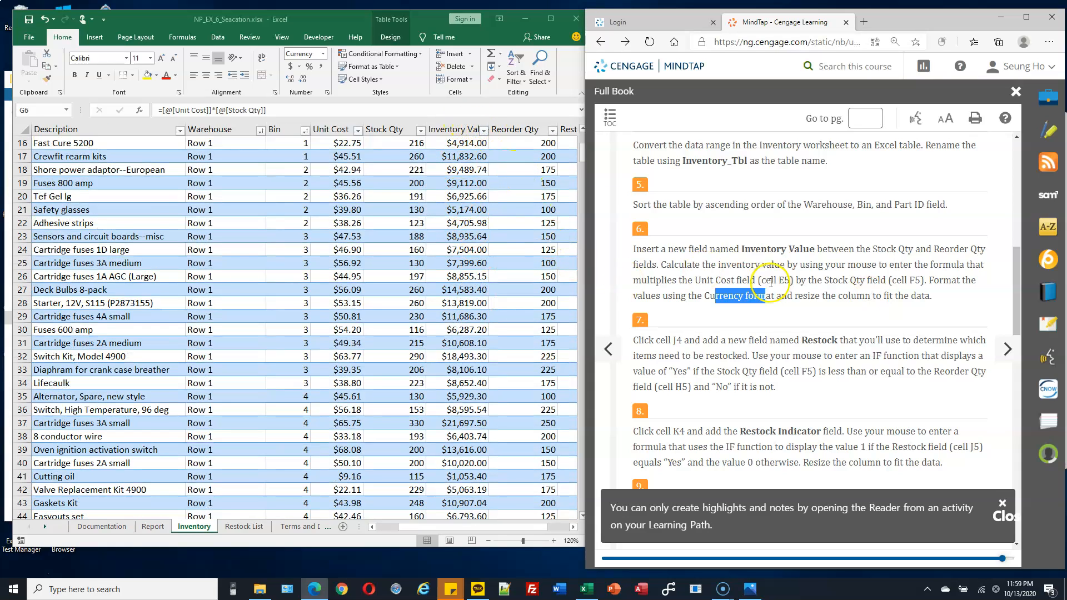
Step: Add a new table field named Restock in cell J4 of the Inventory sheet
{"action": "left_click_drag", "start_coordinate": [672, 340], "coordinate": [681, 340]}
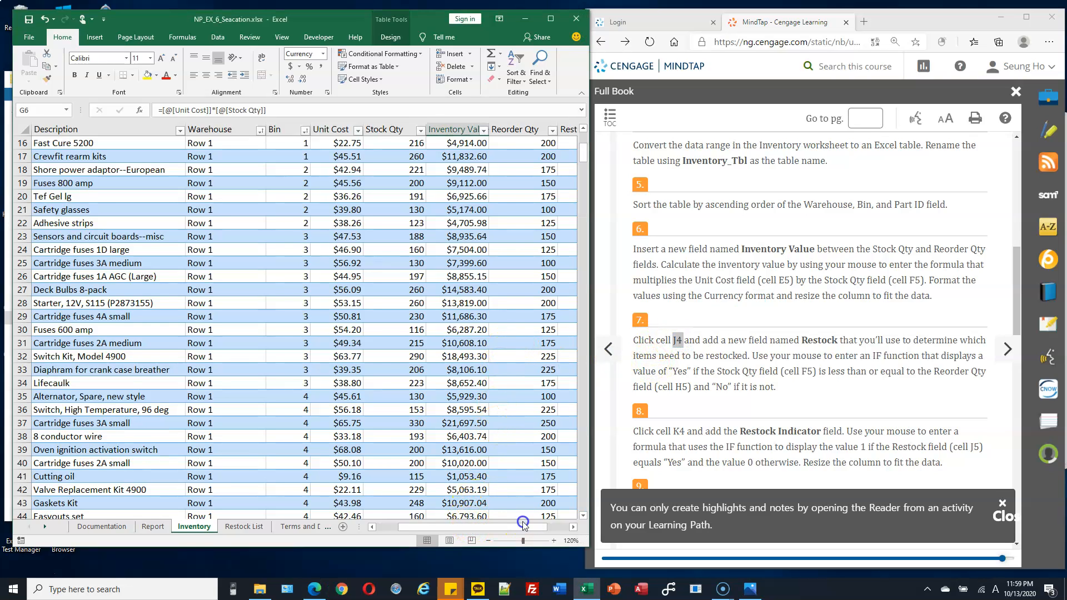
{"action": "left_click", "coordinate": [572, 526]}
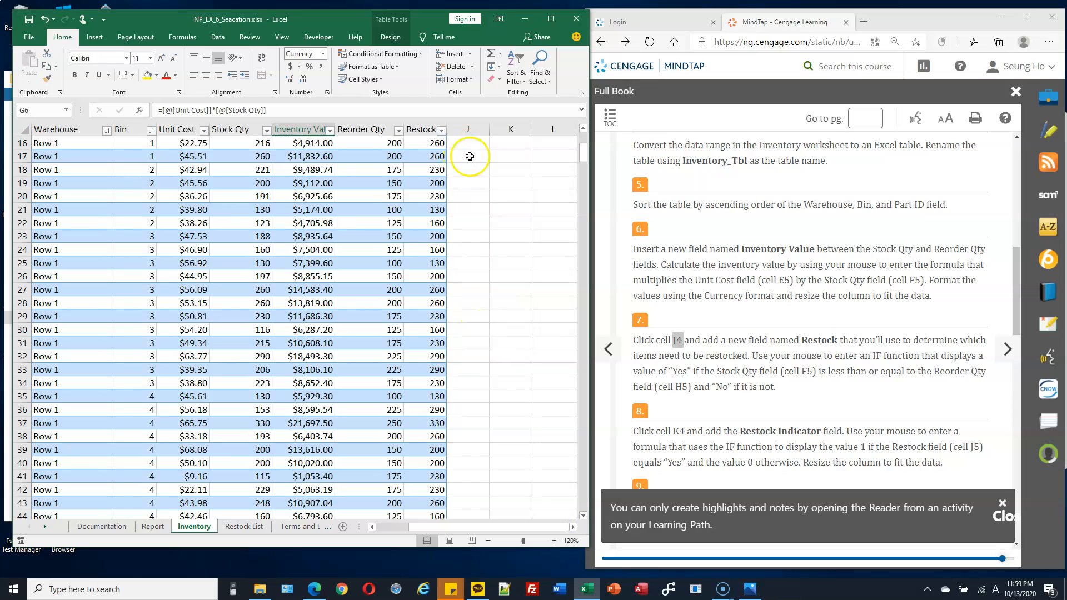
{"action": "scroll", "coordinate": [483, 181], "scroll_direction": "up", "scroll_amount": 5}
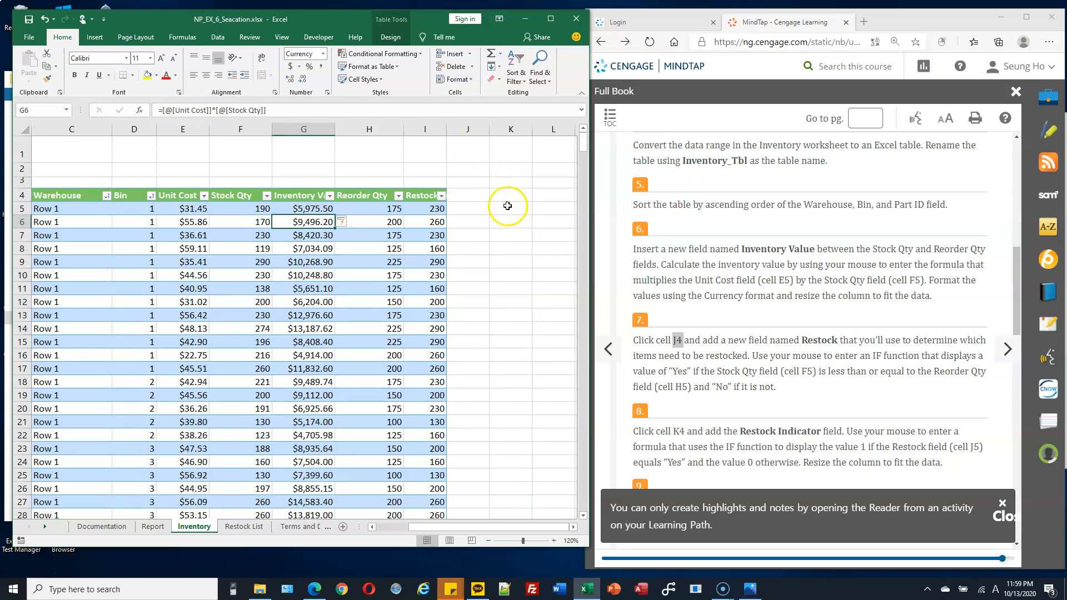
{"action": "left_click", "coordinate": [474, 198]}
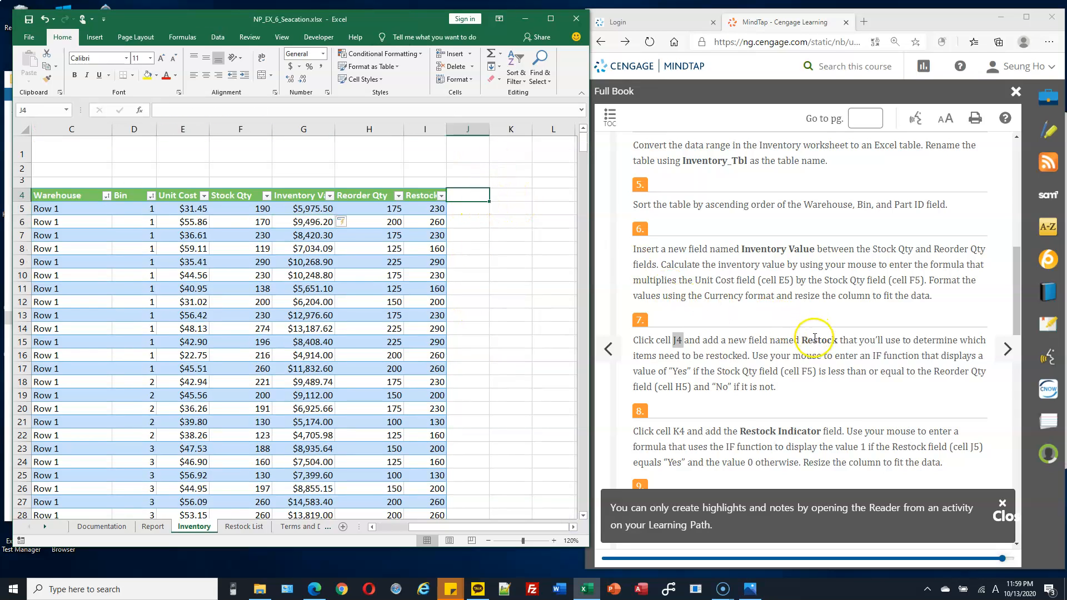
{"action": "type", "text": "Res"}
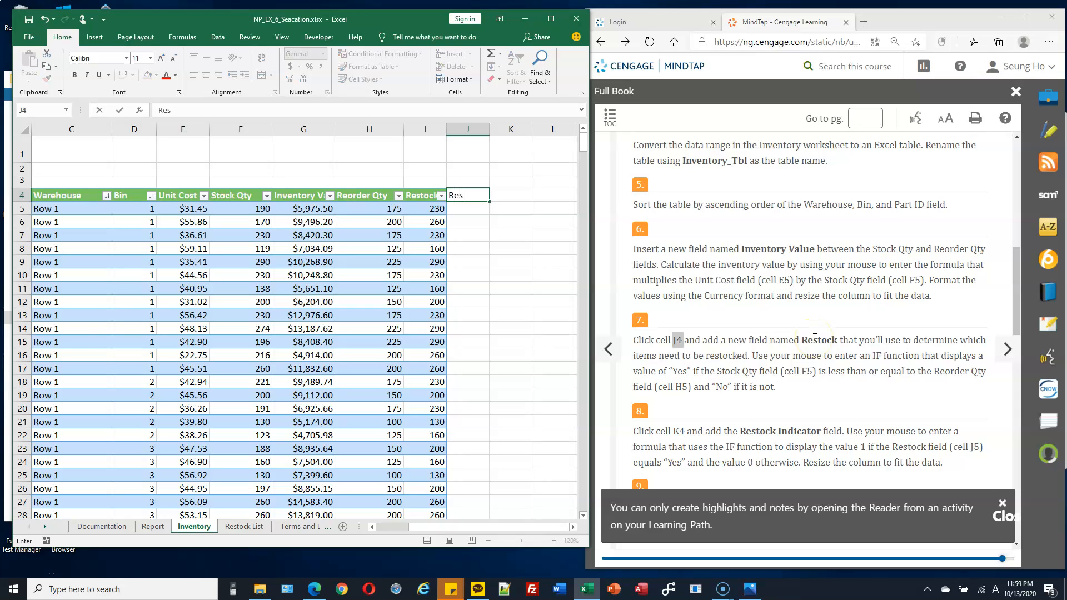
{"action": "key", "text": "Return"}
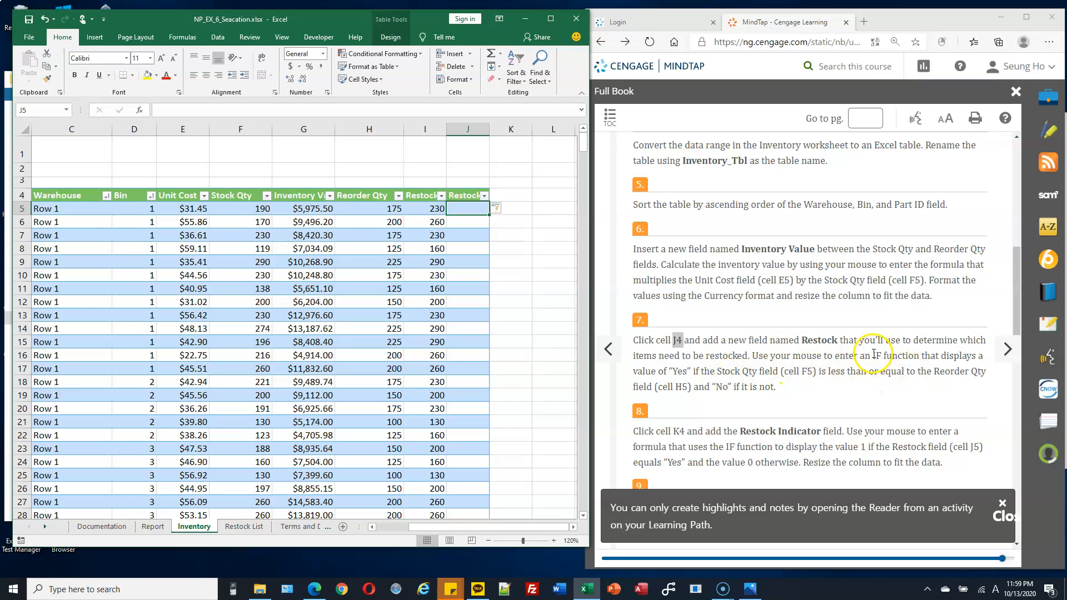
Step: Fill the Restock field with the formula =IF([@[Stock Qty]]<=[@[Reorder Qty]], "Yes", "No"), entered in J5
{"action": "left_click_drag", "start_coordinate": [873, 356], "coordinate": [901, 356]}
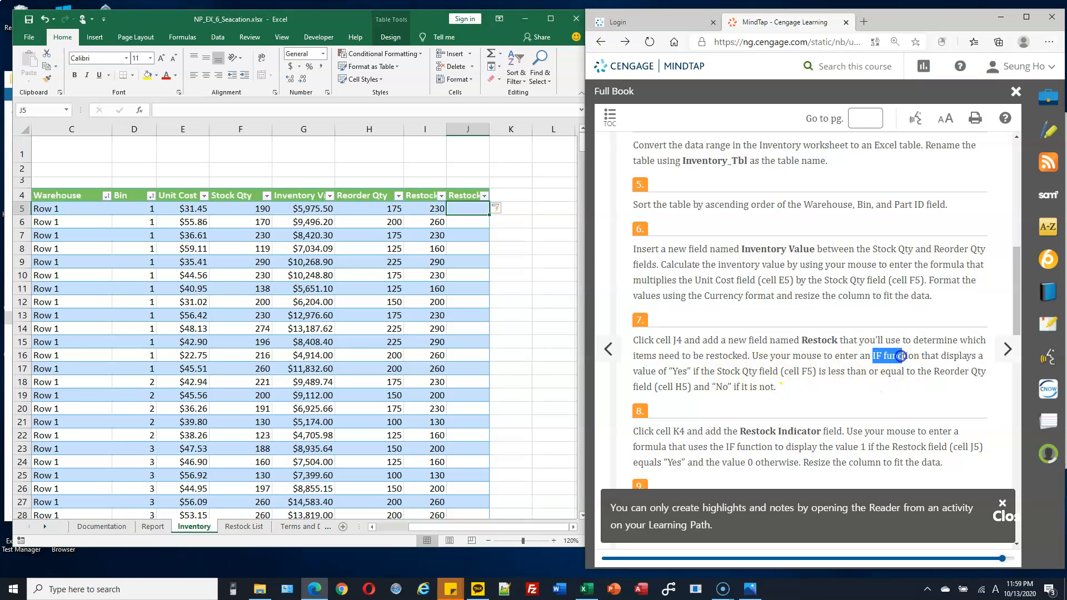
{"action": "left_click", "coordinate": [471, 208]}
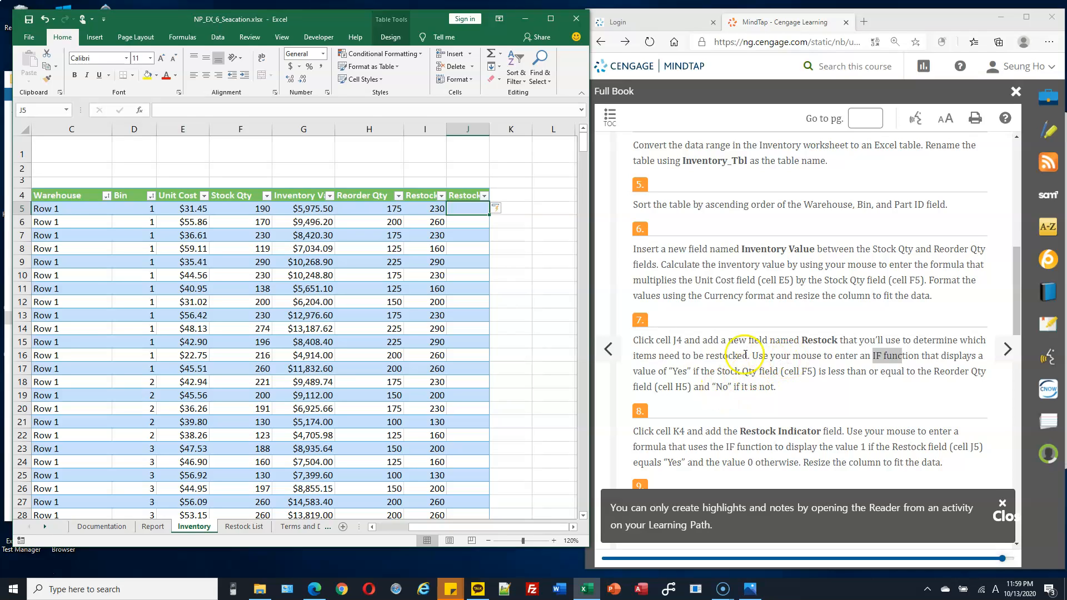
{"action": "type", "text": "="}
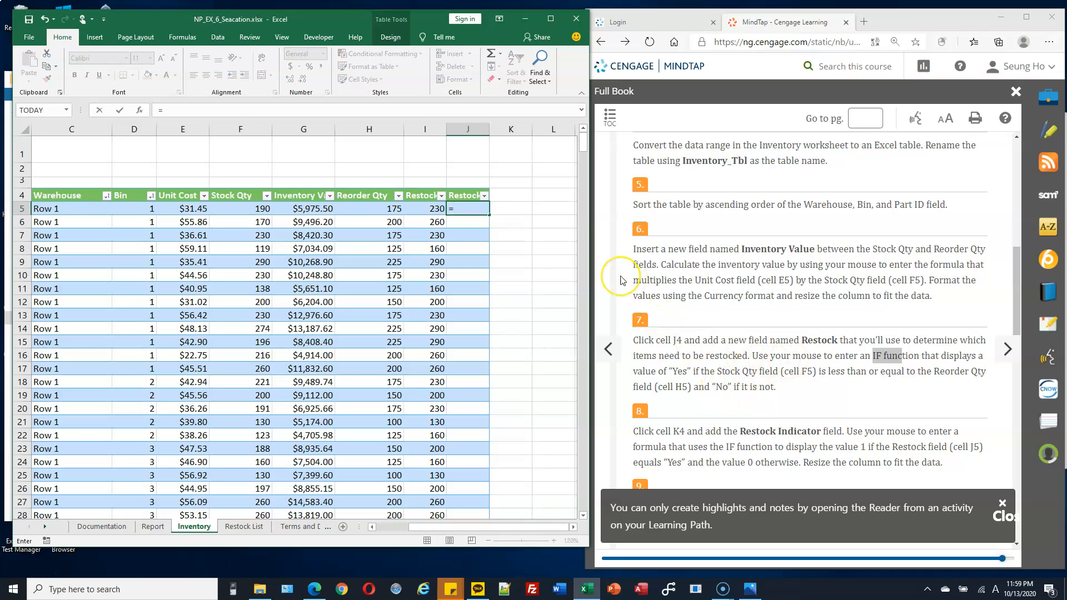
{"action": "type", "text": "IF("}
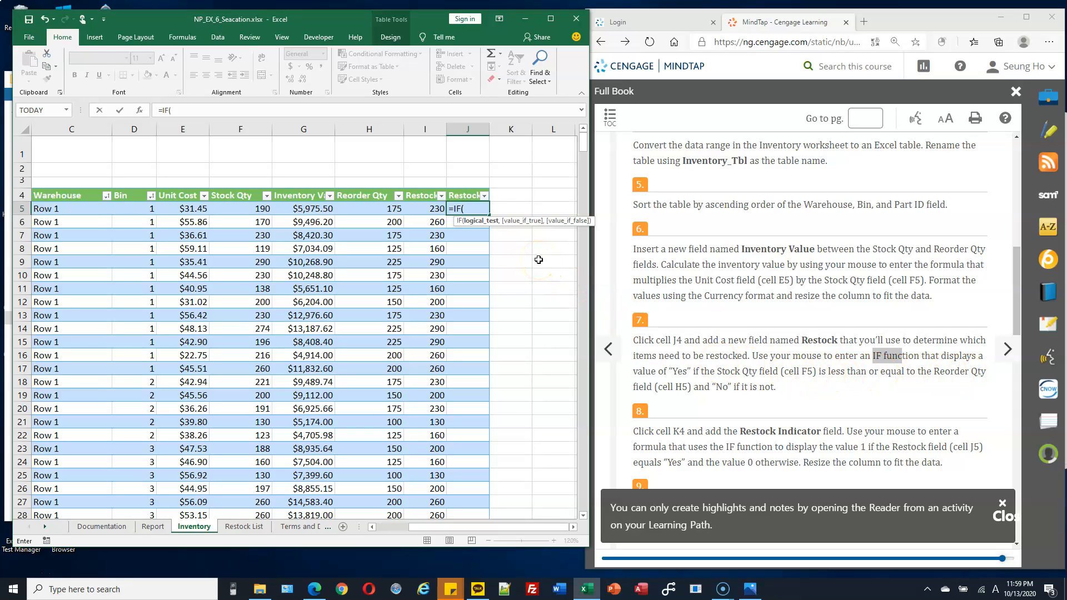
{"action": "left_click", "coordinate": [237, 209]}
{"action": "type", "text": "<"}
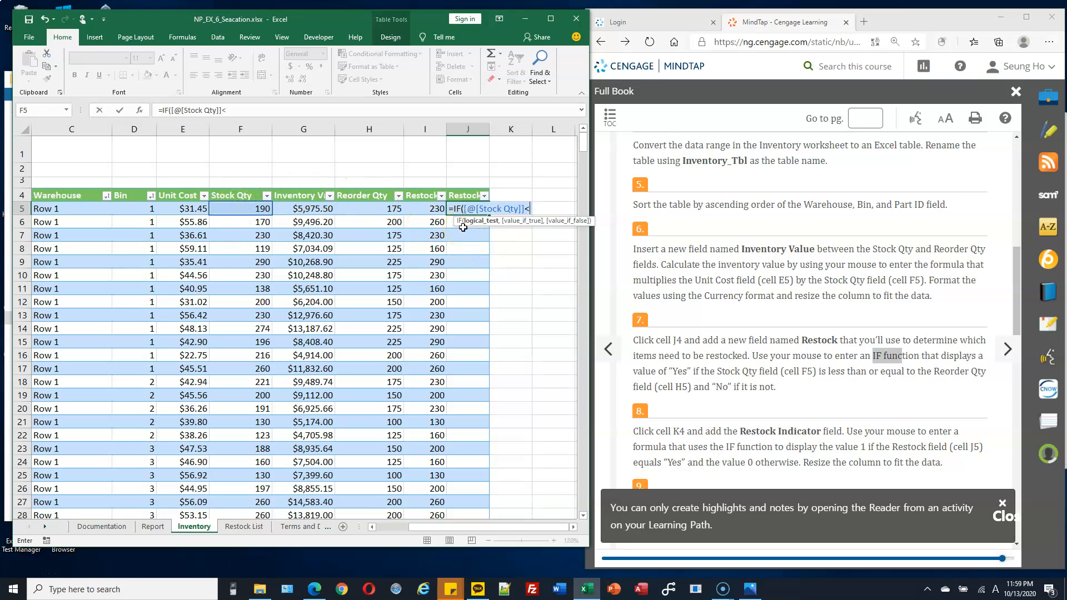
{"action": "type", "text": "="}
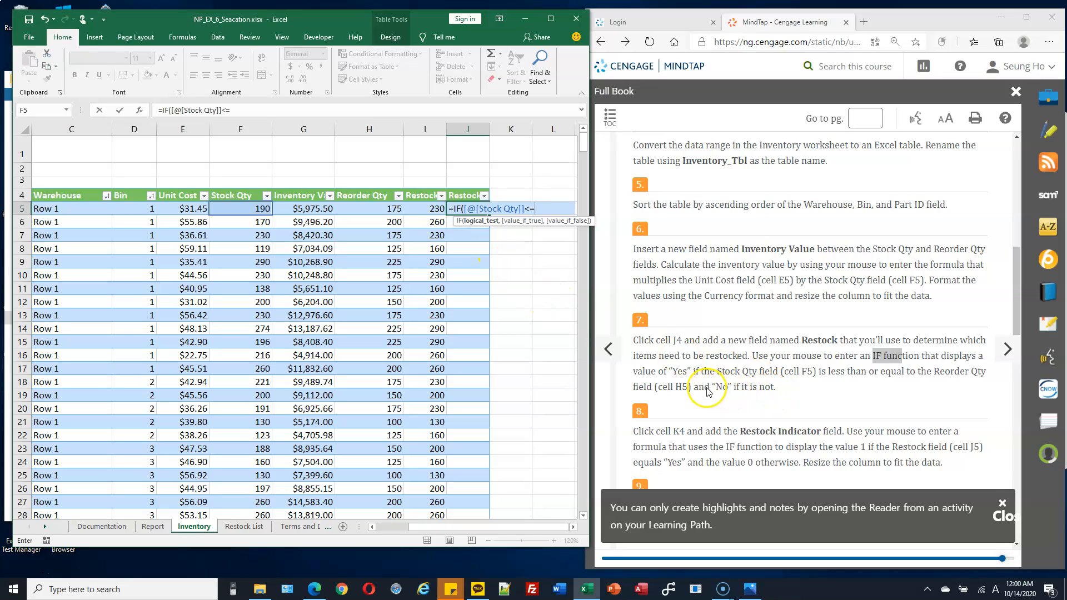
{"action": "left_click", "coordinate": [369, 208]}
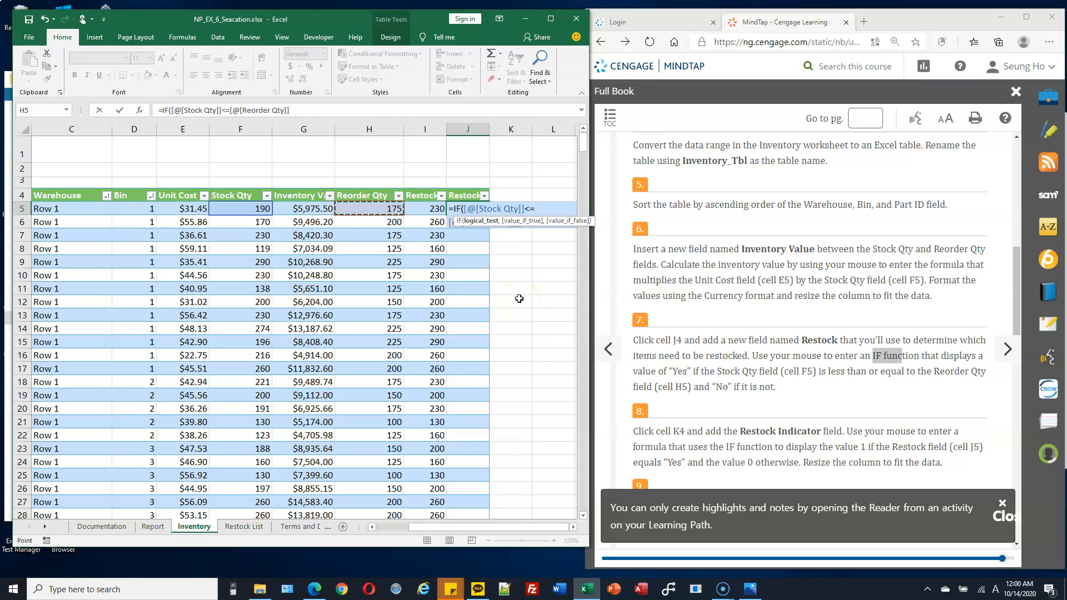
{"action": "type", "text": ", \"Y"}
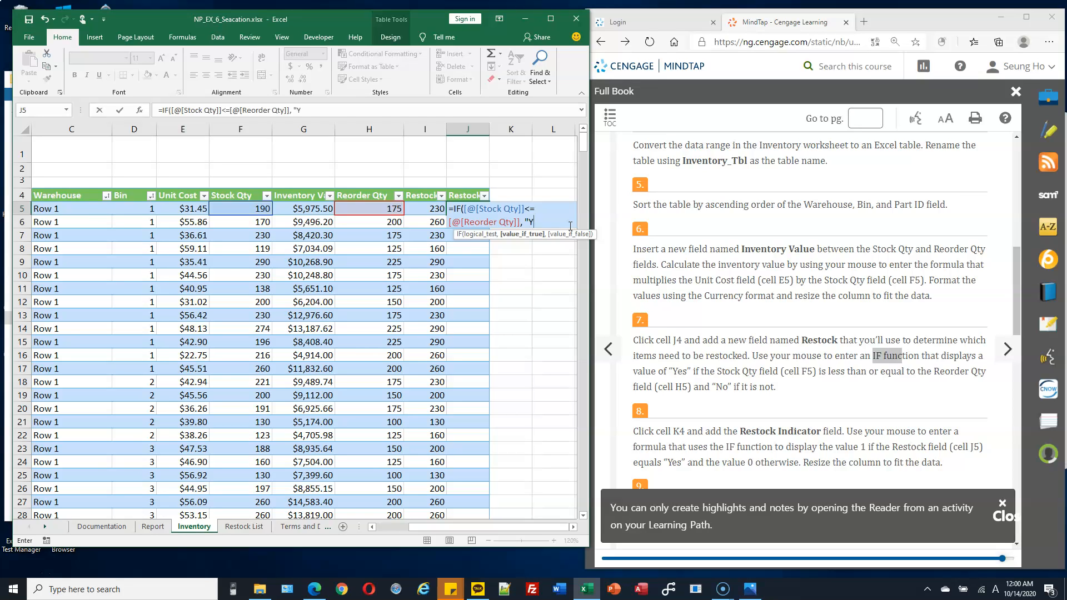
{"action": "type", "text": ", \"No\""}
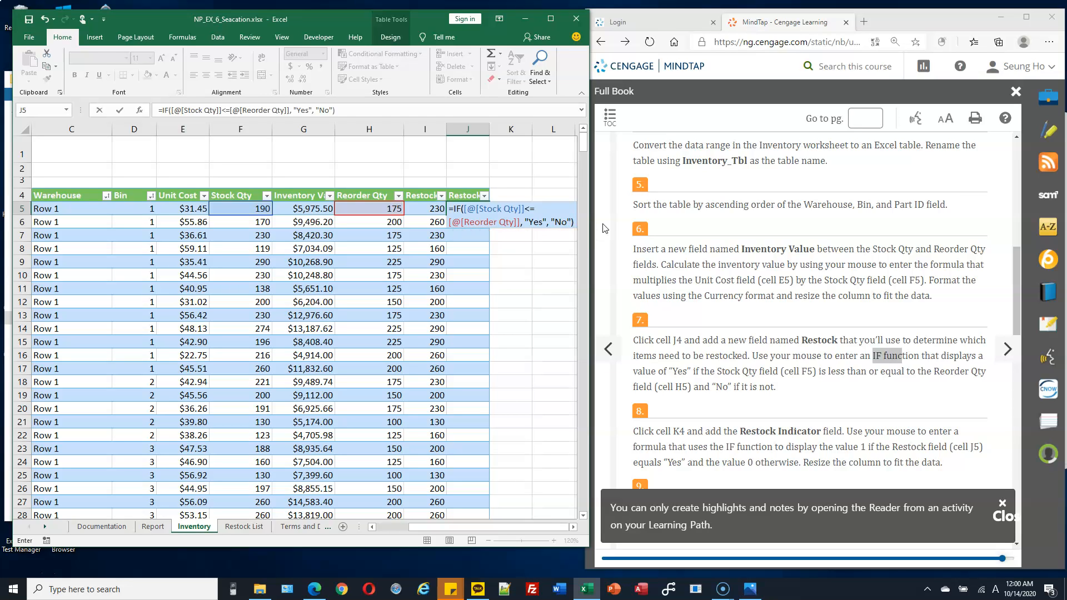
{"action": "key", "text": "Return"}
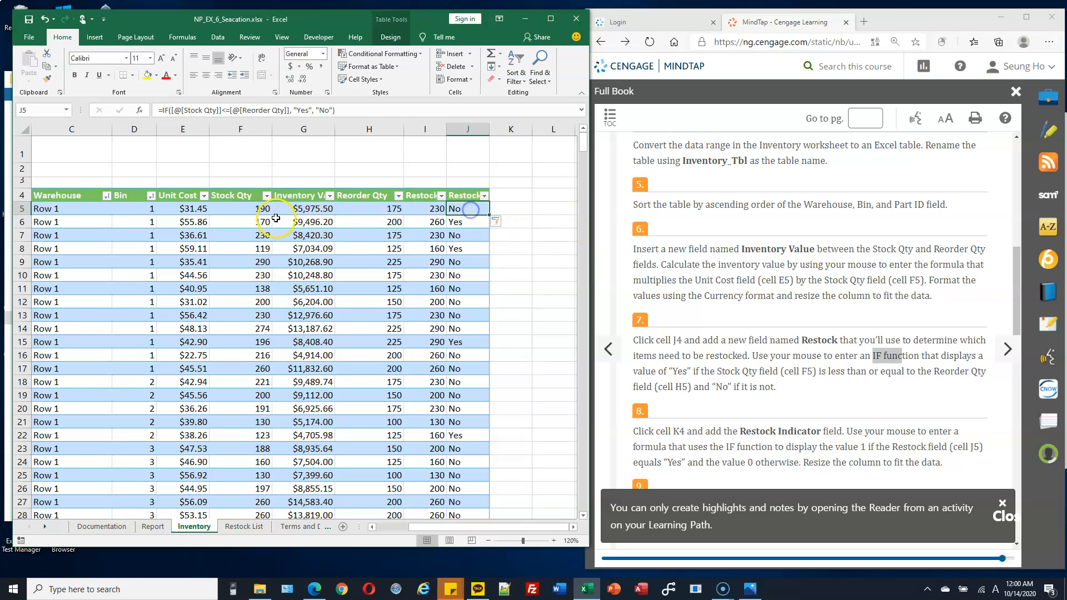
Step: Check the Restock results in rows 5 to 8 against their Stock Qty and Reorder Qty values
{"action": "left_click", "coordinate": [256, 208]}
{"action": "left_click", "coordinate": [381, 209]}
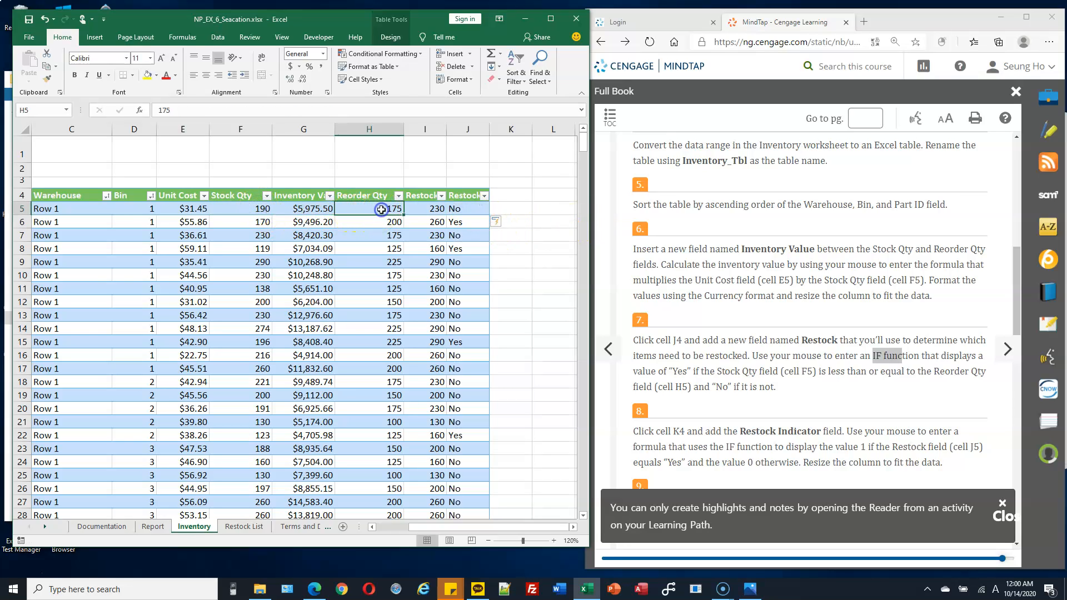
{"action": "left_click", "coordinate": [461, 209]}
{"action": "left_click", "coordinate": [271, 227]}
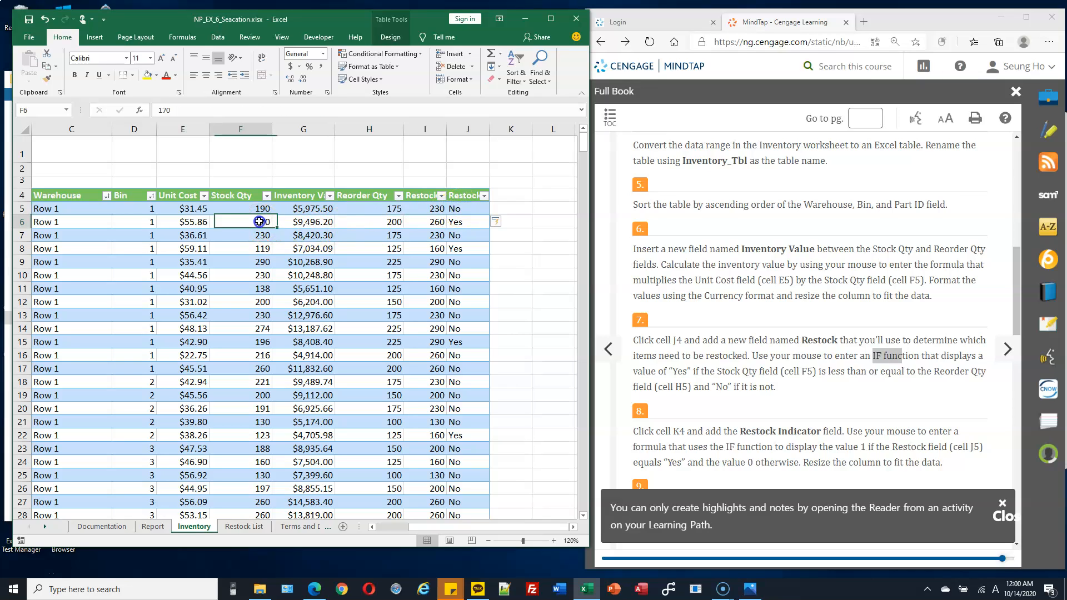
{"action": "left_click", "coordinate": [370, 221]}
{"action": "left_click", "coordinate": [457, 222]}
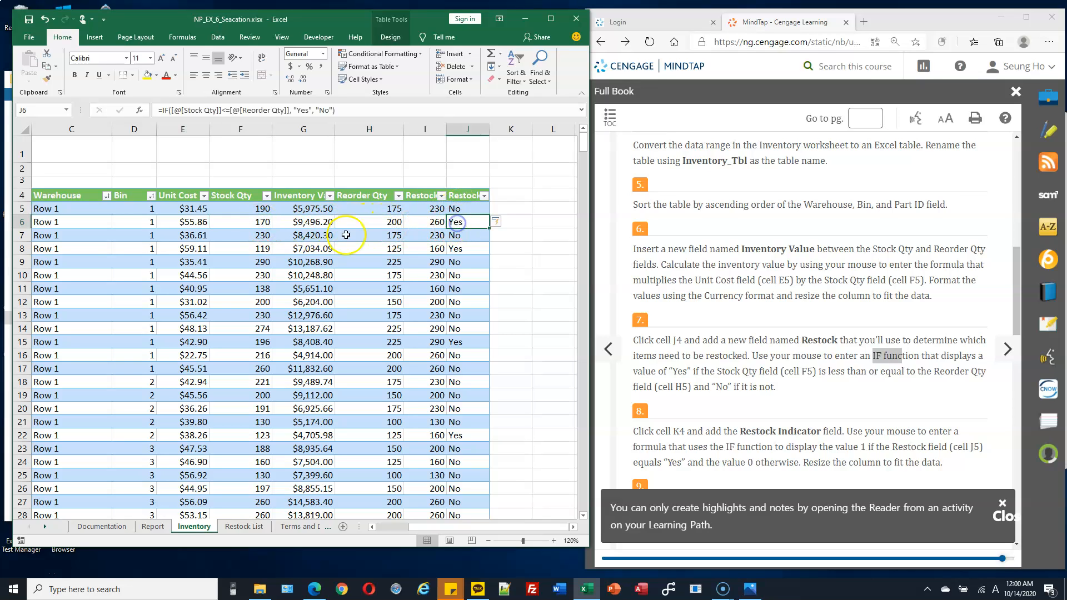
{"action": "left_click", "coordinate": [257, 235]}
{"action": "left_click", "coordinate": [386, 236]}
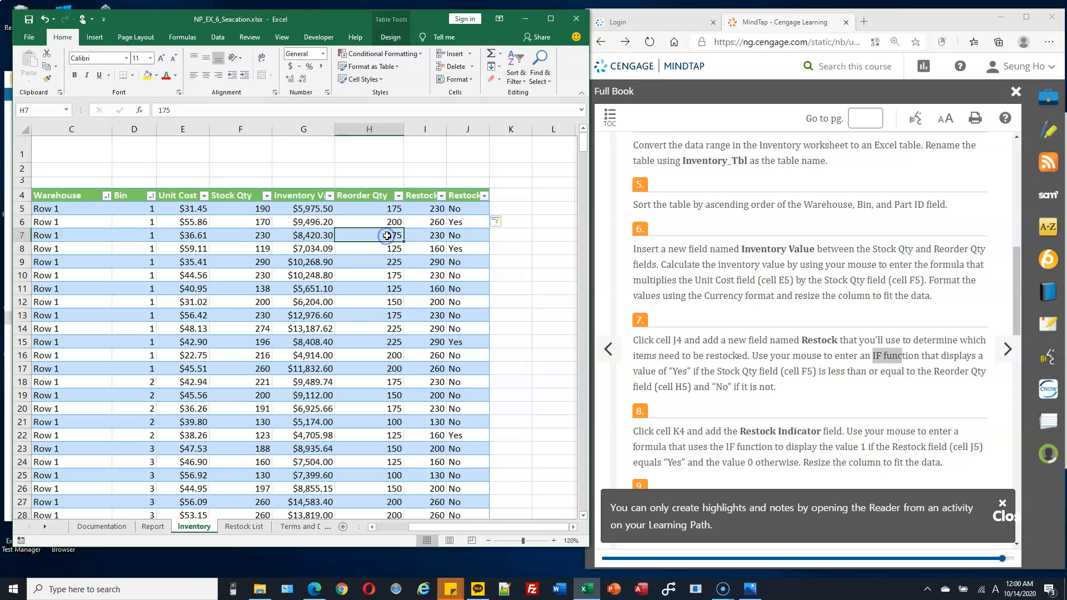
{"action": "left_click", "coordinate": [466, 235]}
{"action": "left_click", "coordinate": [261, 250]}
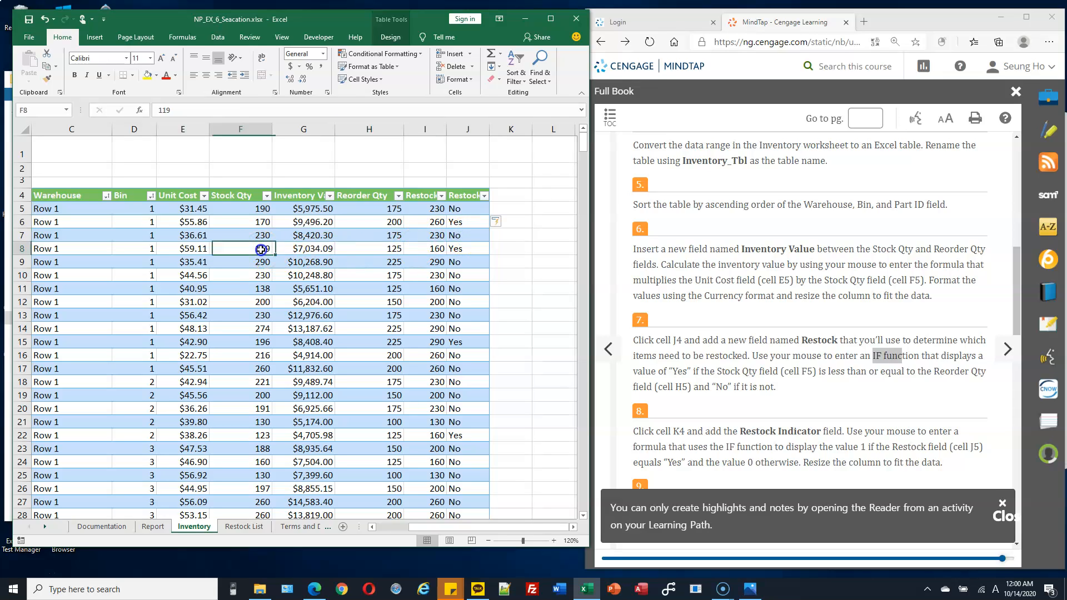
{"action": "left_click", "coordinate": [378, 249]}
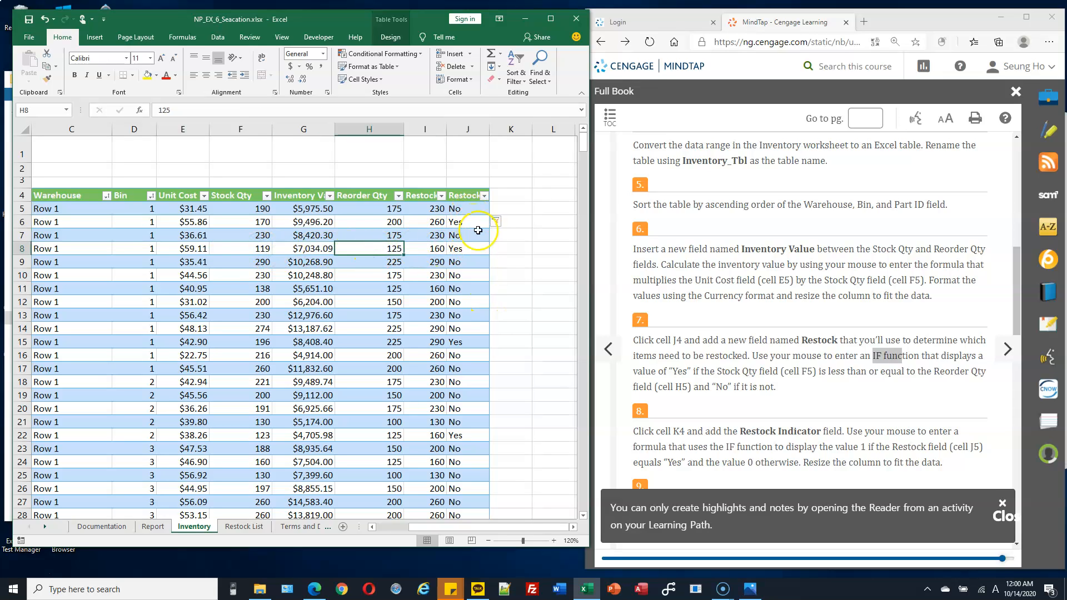
Step: Add a new table field named Restock Indicator in cell K4
{"action": "scroll", "coordinate": [854, 361], "scroll_direction": "down", "scroll_amount": 3}
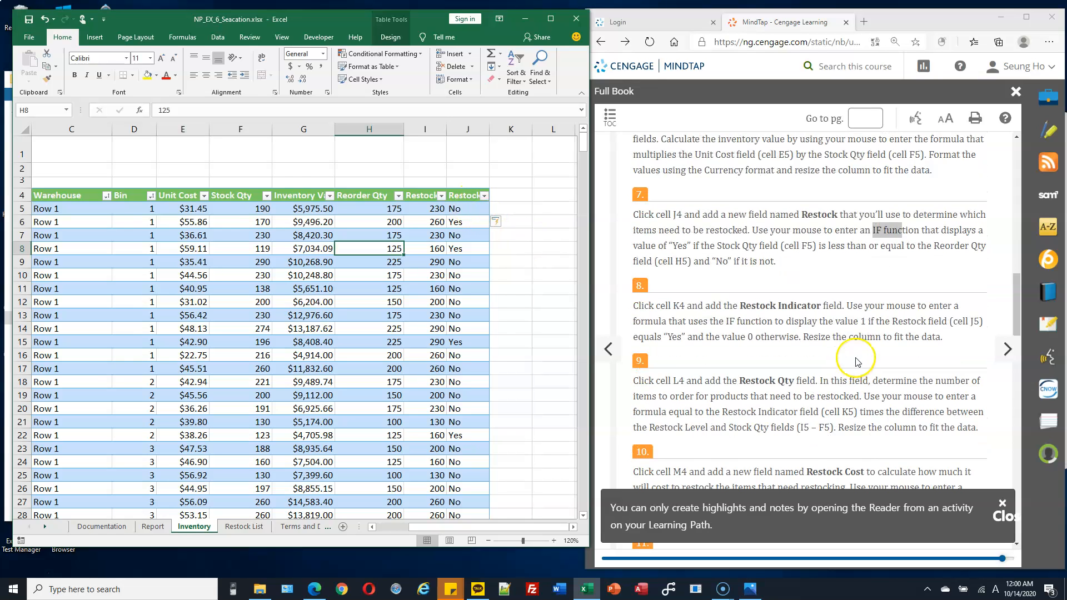
{"action": "left_click", "coordinate": [510, 195]}
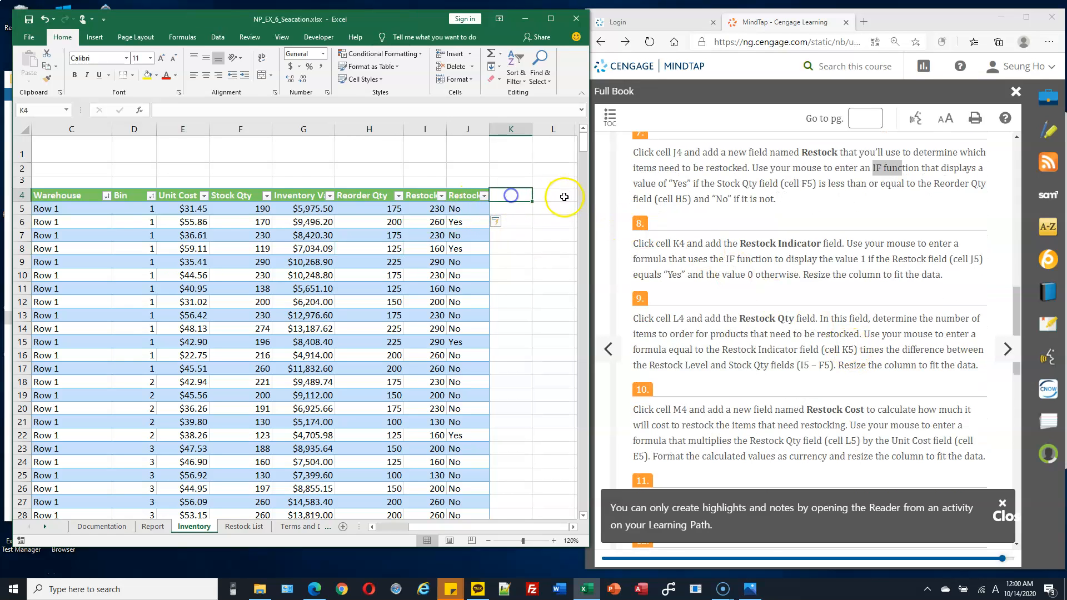
{"action": "type", "text": "Restock Indicator"}
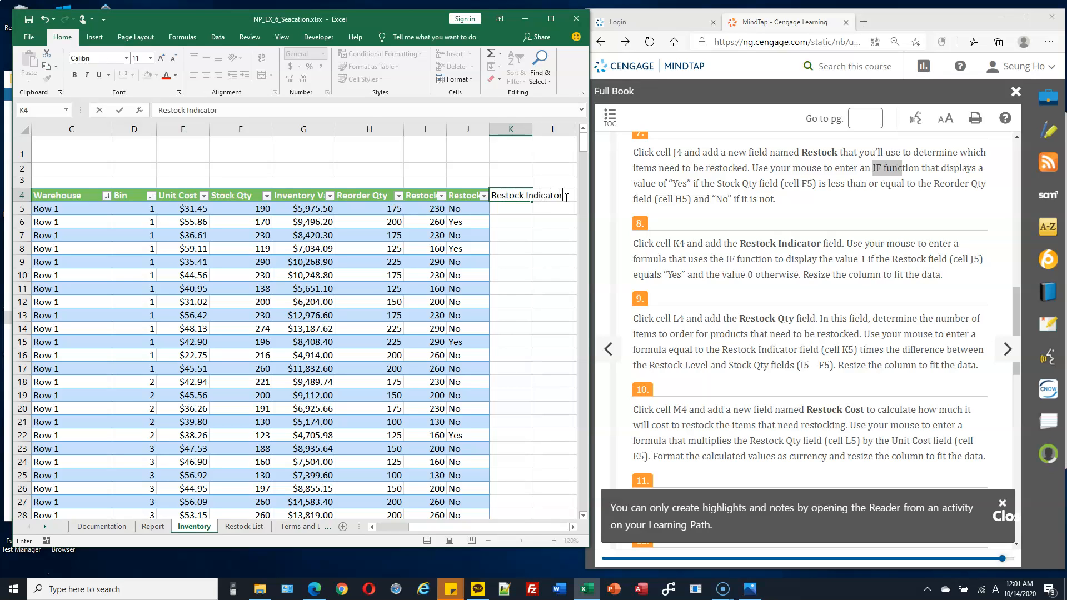
{"action": "key", "text": "Return"}
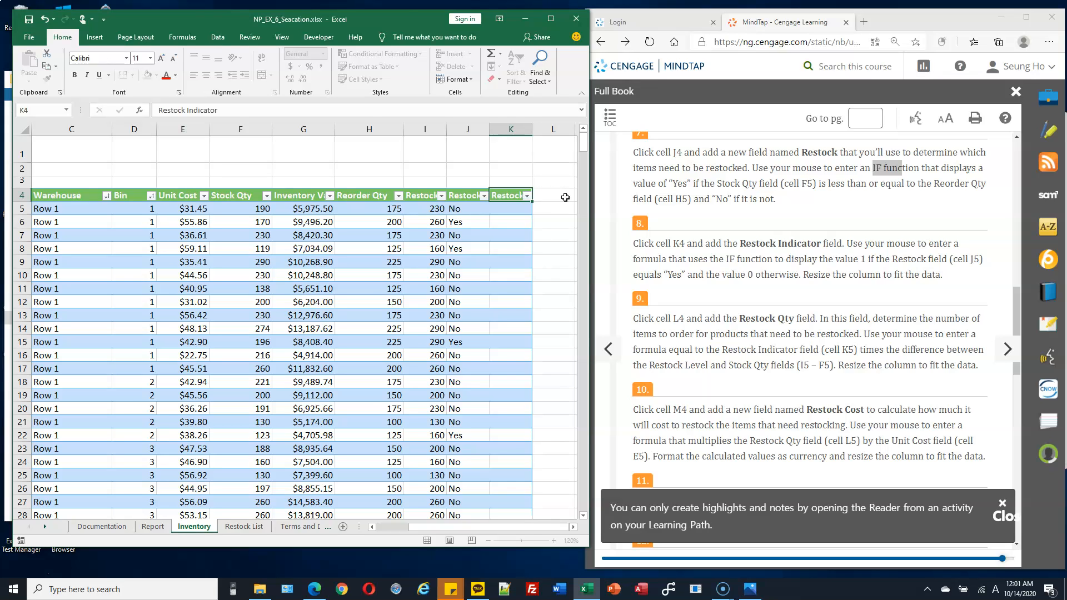
{"action": "left_click", "coordinate": [754, 253]}
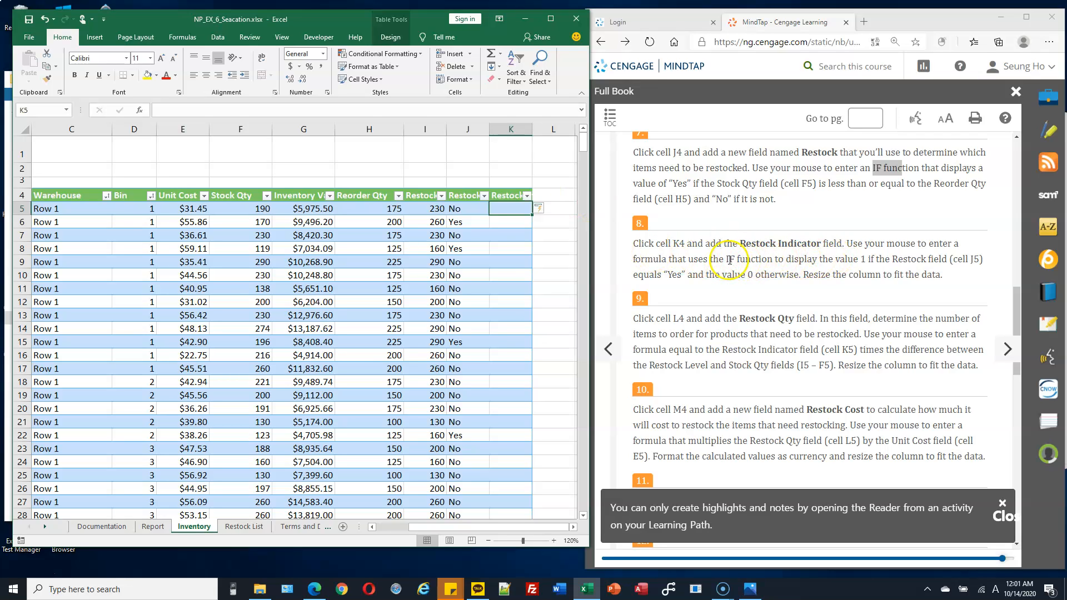
{"action": "left_click_drag", "start_coordinate": [729, 259], "coordinate": [784, 259]}
{"action": "left_click", "coordinate": [507, 206]}
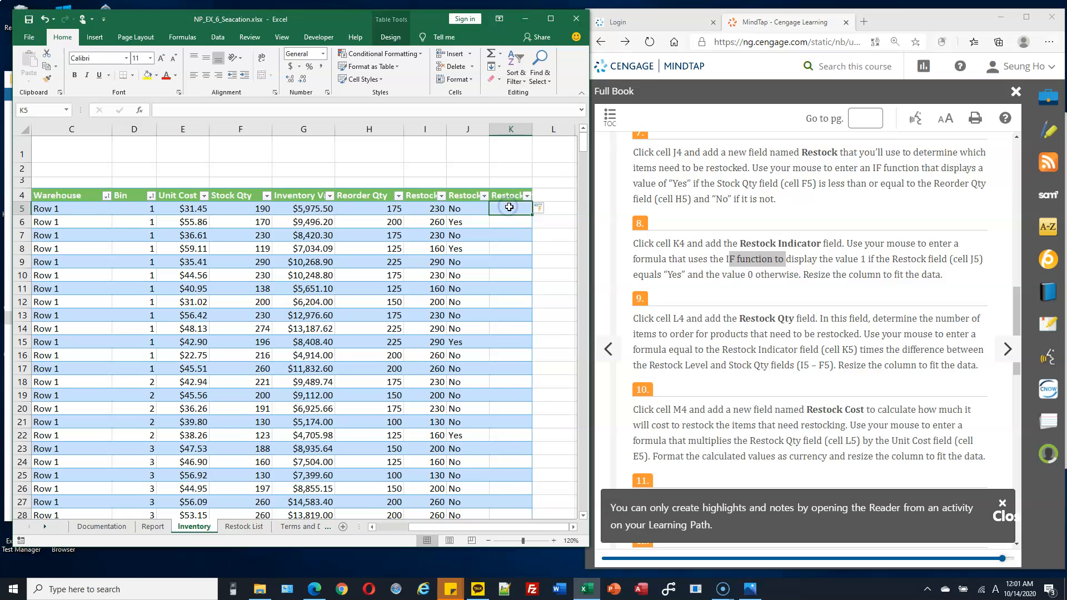
{"action": "type", "text": "="}
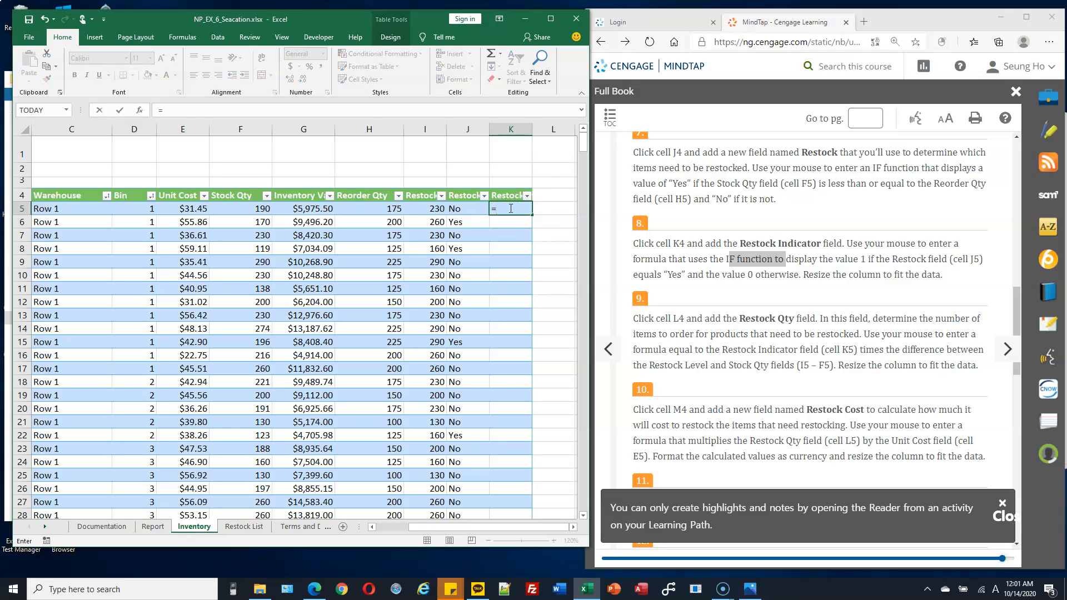
{"action": "type", "text": "IF("}
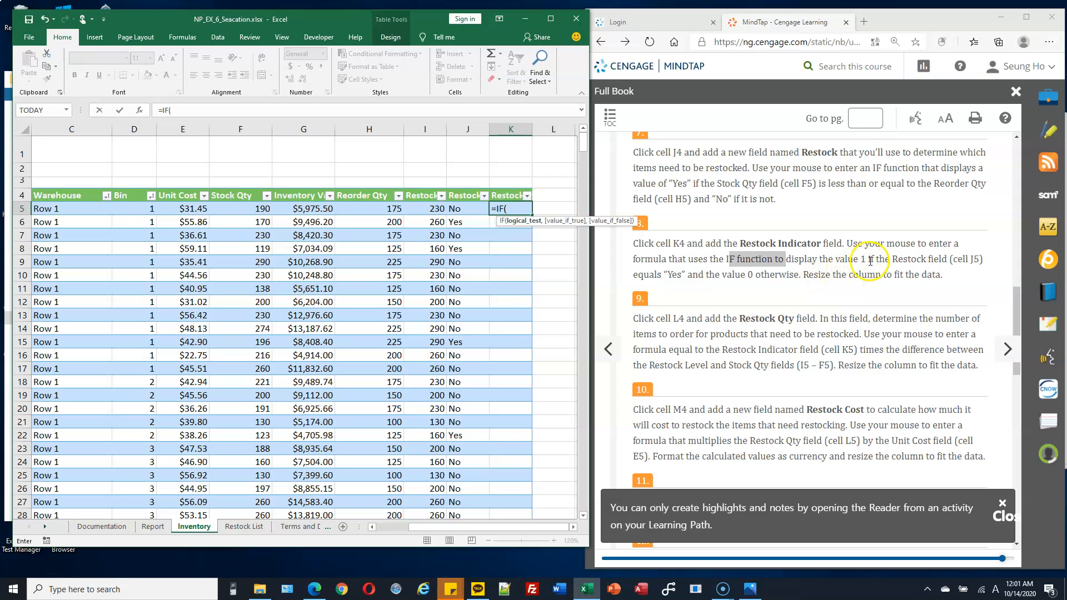
{"action": "left_click", "coordinate": [470, 207]}
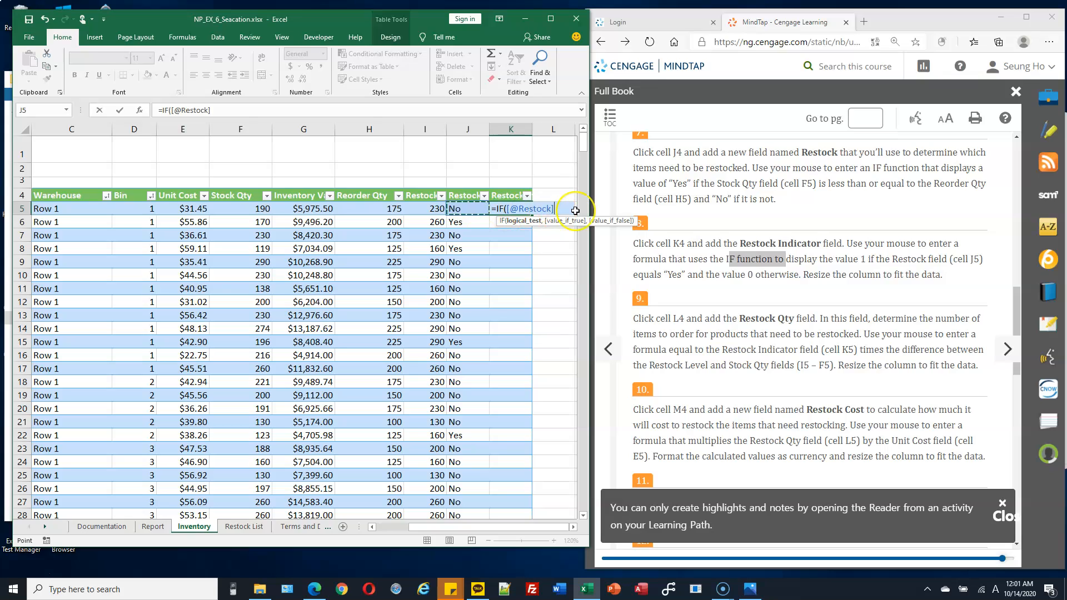
{"action": "type", "text": "=\"Yes\""}
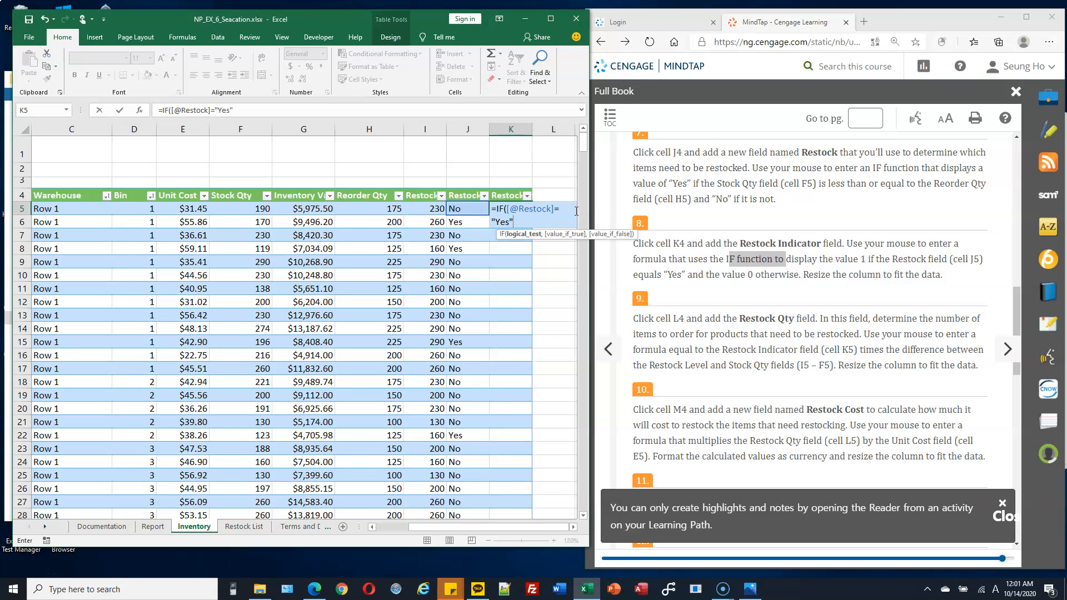
{"action": "type", "text": ","}
{"action": "type", "text": "1, 0)"}
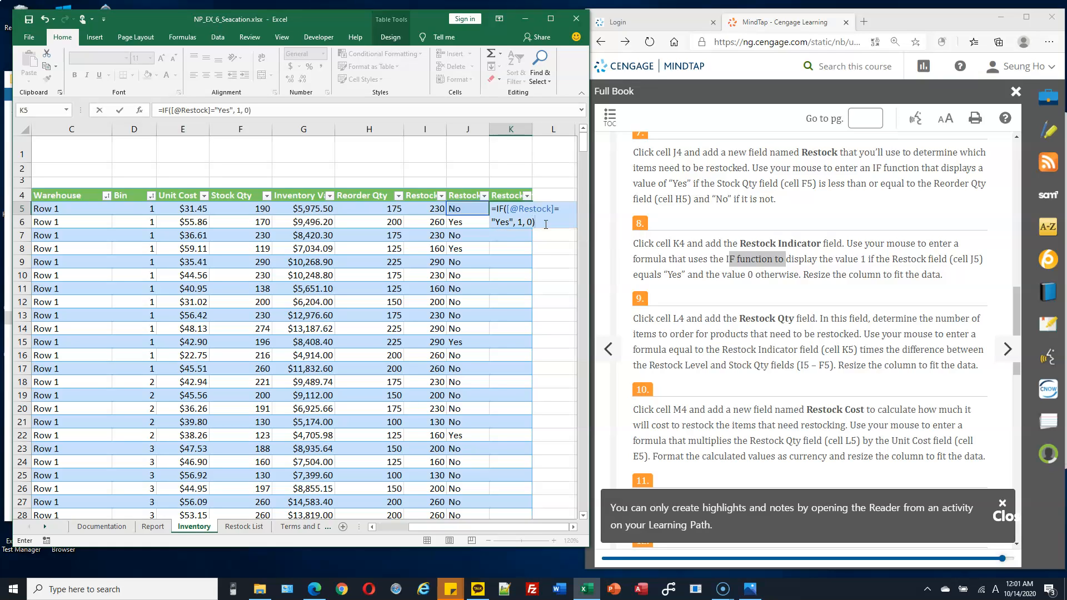
{"action": "key", "text": "Return"}
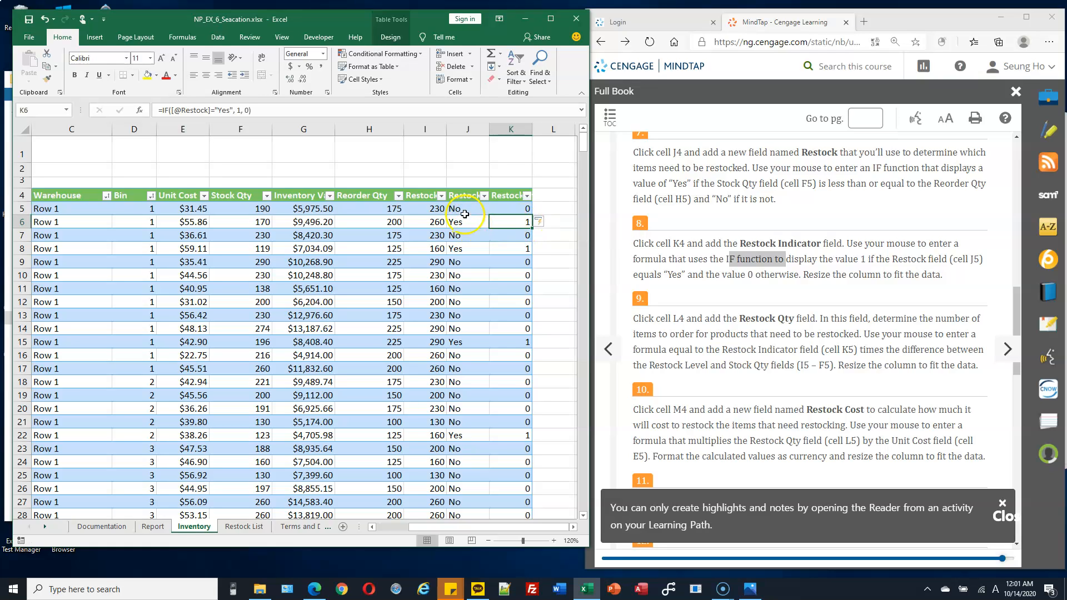
Step: Compare the Restock and Restock Indicator values in rows 5 to 8
{"action": "left_click", "coordinate": [472, 210]}
{"action": "left_click", "coordinate": [519, 209]}
{"action": "left_click", "coordinate": [469, 222]}
{"action": "left_click", "coordinate": [517, 223]}
{"action": "left_click", "coordinate": [461, 248]}
{"action": "left_click", "coordinate": [510, 249]}
{"action": "left_click", "coordinate": [461, 235]}
{"action": "left_click", "coordinate": [514, 235]}
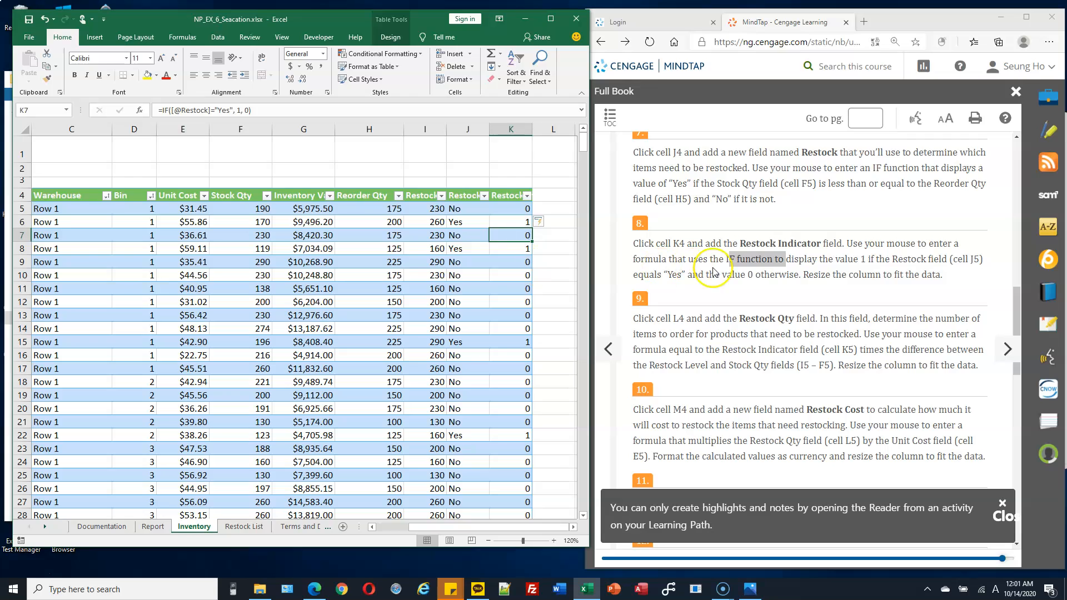
Step: Add a new table field named Restock Qty in cell L4
{"action": "scroll", "coordinate": [753, 258], "scroll_direction": "down", "scroll_amount": 2}
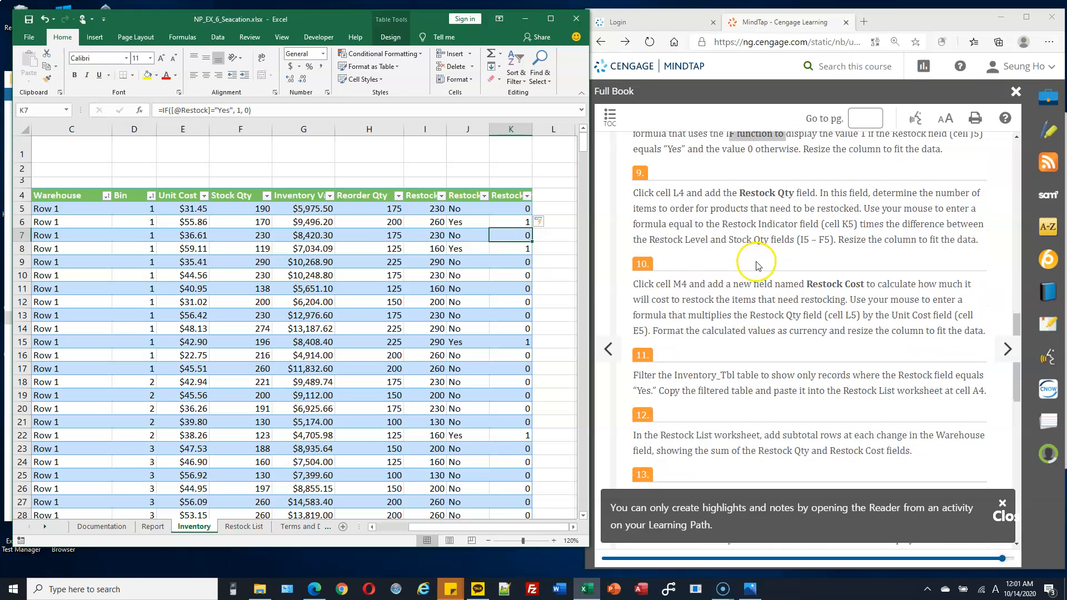
{"action": "left_click", "coordinate": [559, 195]}
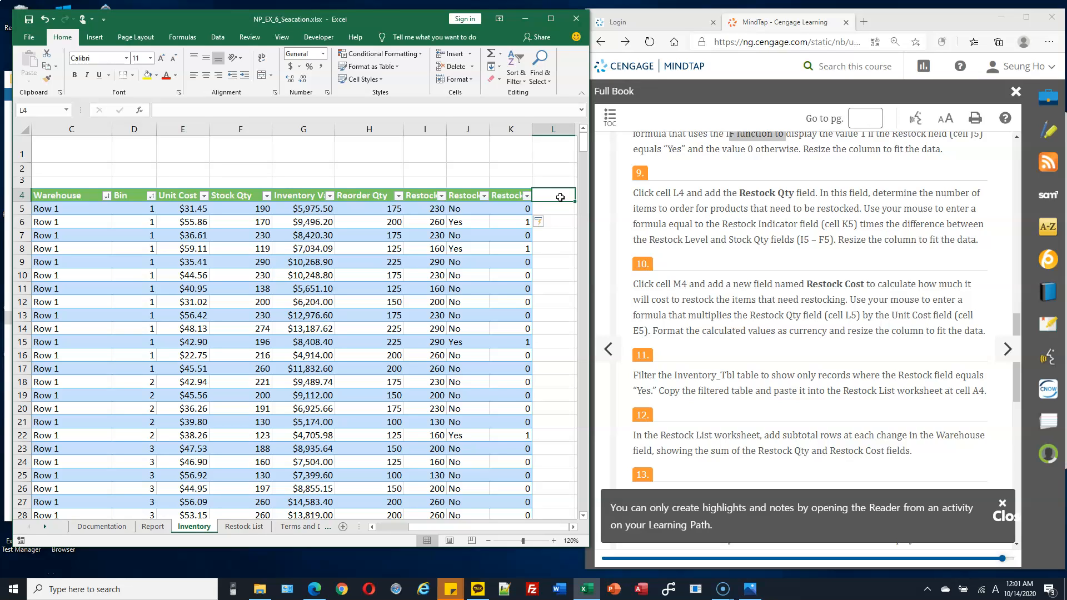
{"action": "type", "text": "Restock Qty"}
{"action": "key", "text": "Return"}
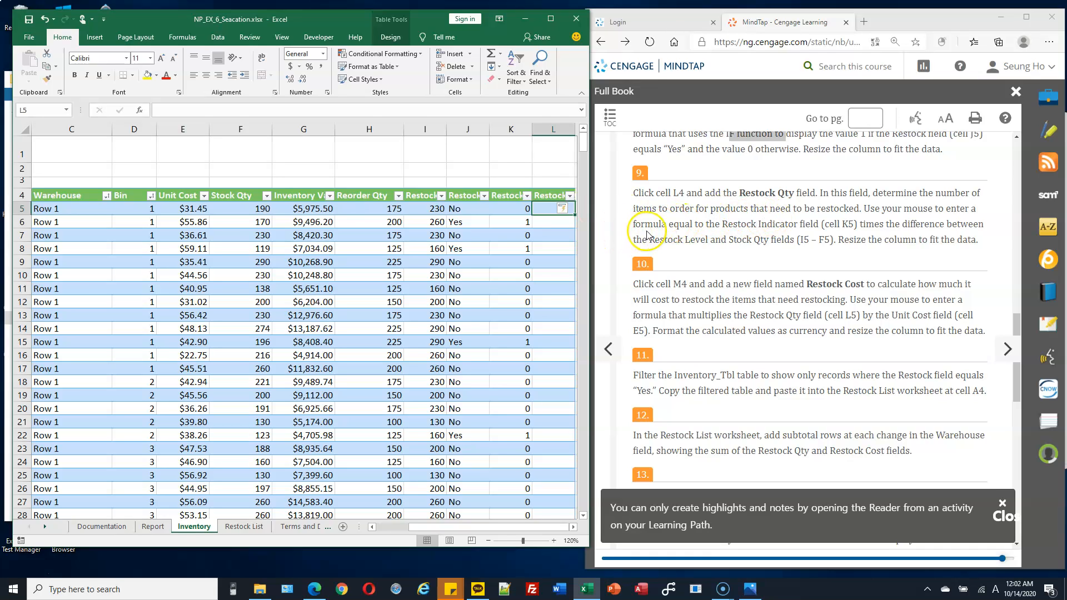
Step: Fill the Restock Qty field with the formula =[@[Restock Indicator]]*([@[Restock Level]]-[@[Stock Qty]]), entered in L5
{"action": "type", "text": "="}
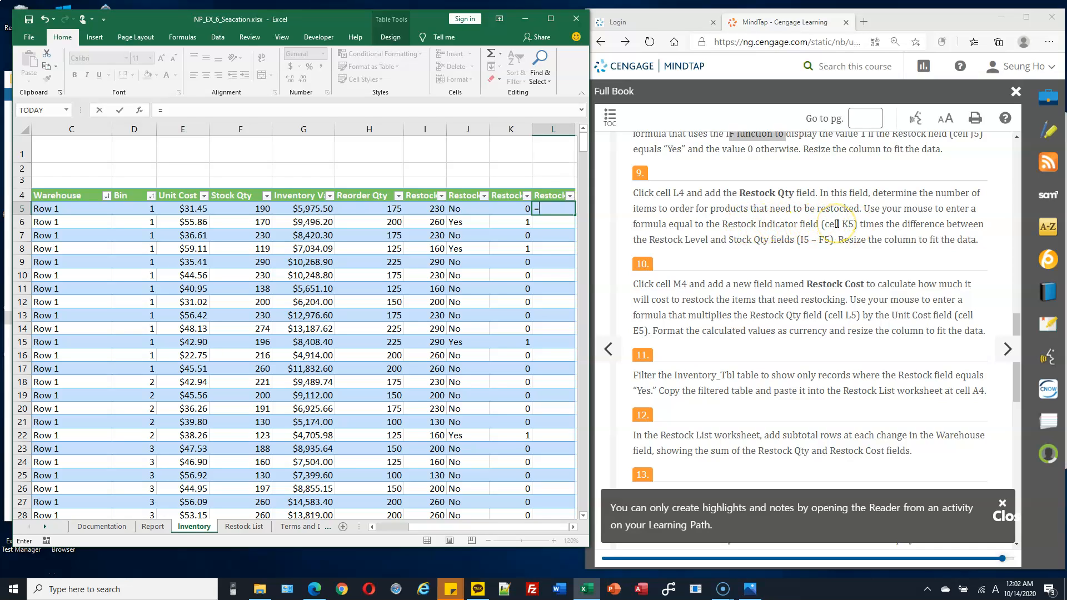
{"action": "left_click", "coordinate": [518, 209]}
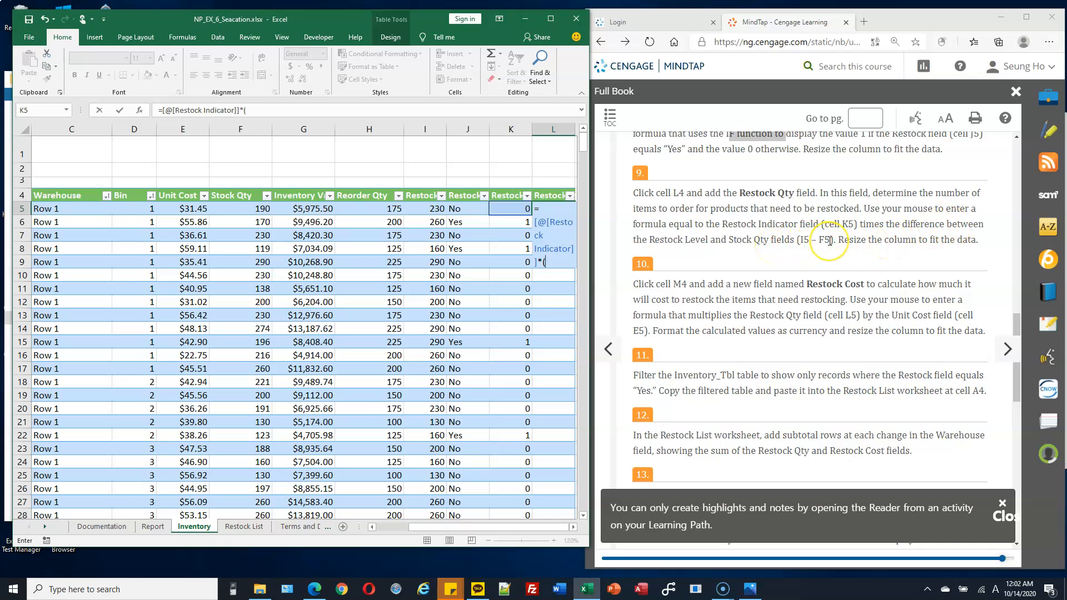
{"action": "left_click", "coordinate": [428, 209]}
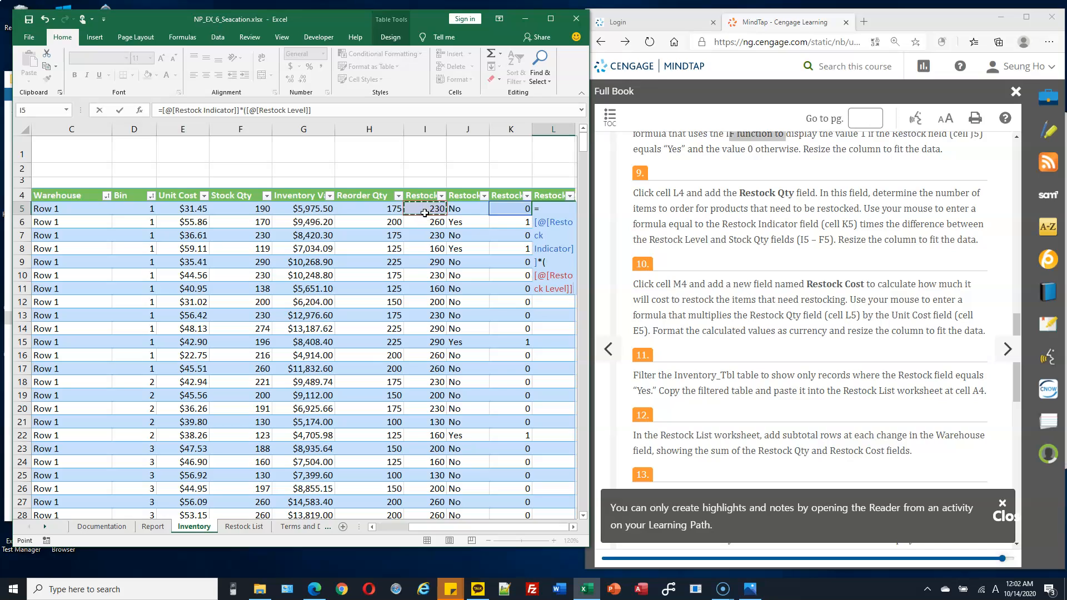
{"action": "type", "text": "-"}
{"action": "left_click", "coordinate": [250, 209]}
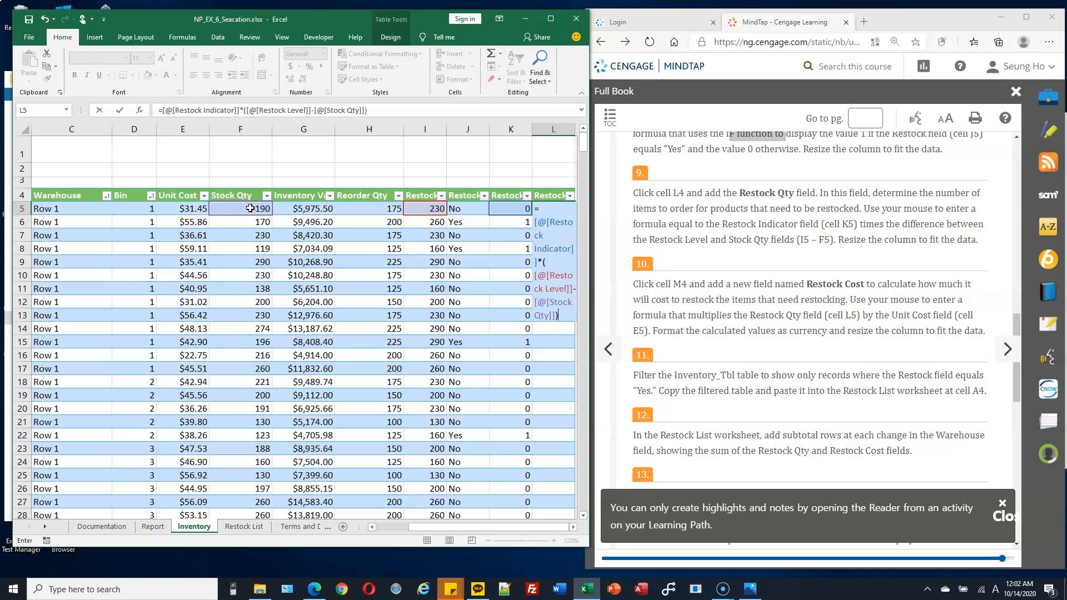
{"action": "key", "text": "Return"}
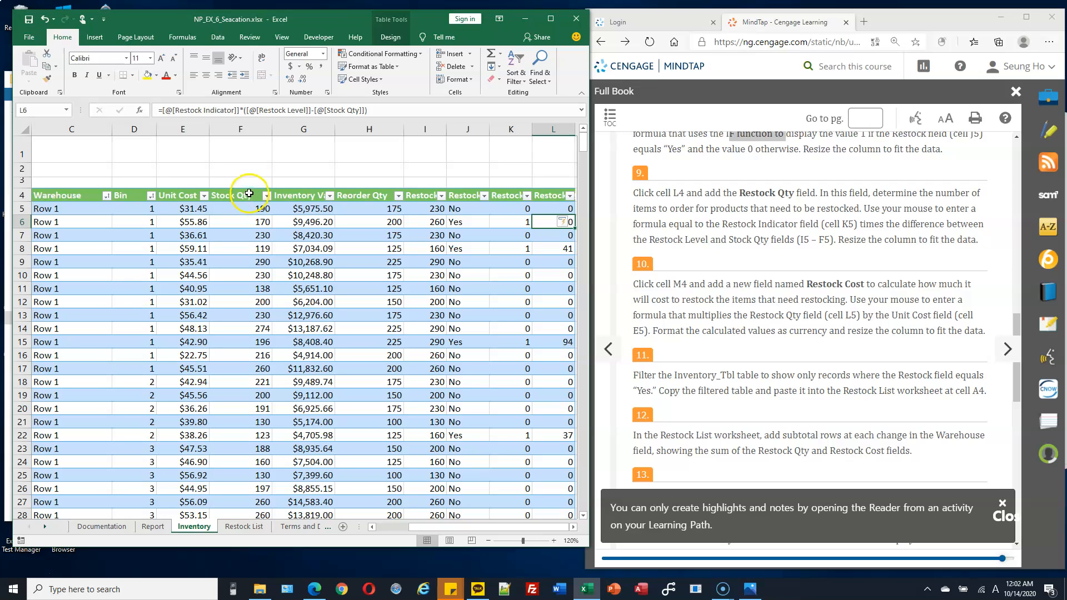
Step: Review the full Restock Qty formula in L5 in a temporarily widened workbook window
{"action": "double_click", "coordinate": [553, 210]}
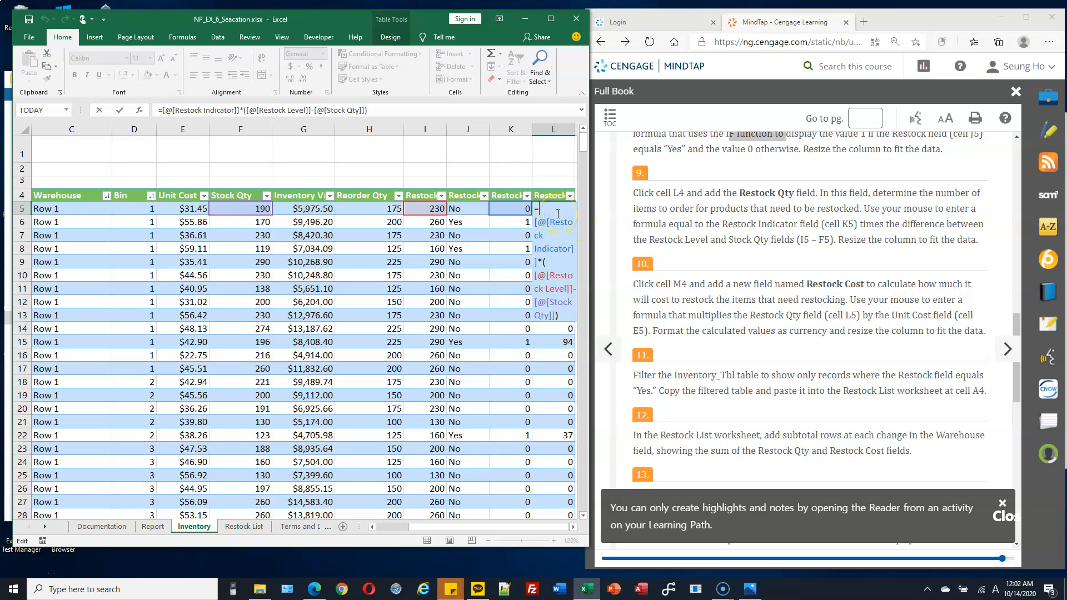
{"action": "left_click", "coordinate": [510, 212]}
{"action": "left_click_drag", "start_coordinate": [594, 240], "coordinate": [847, 229]}
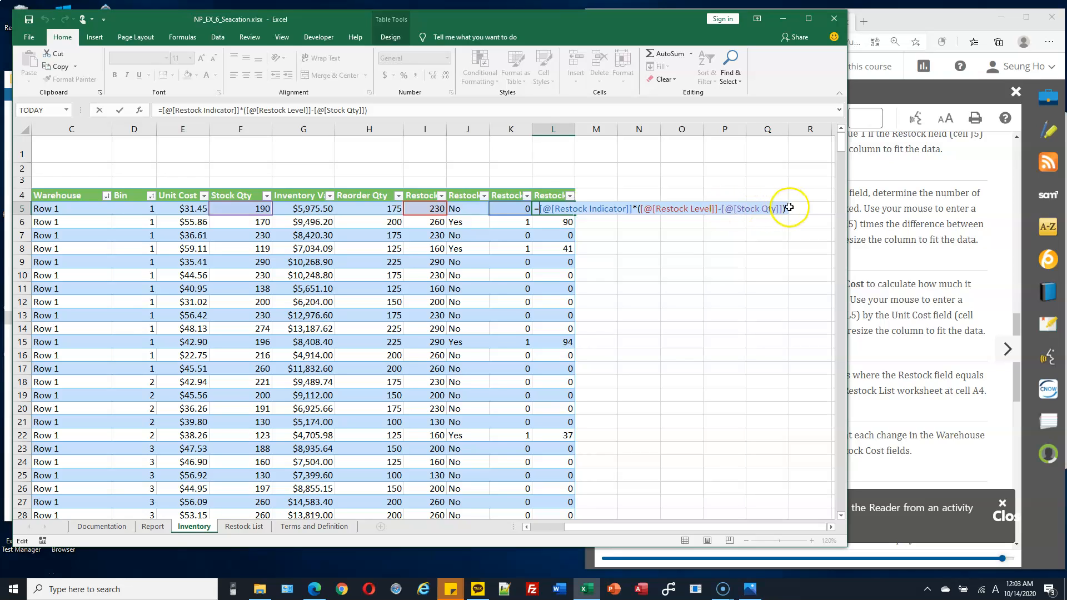
{"action": "left_click_drag", "start_coordinate": [849, 217], "coordinate": [597, 242]}
{"action": "key", "text": "Return"}
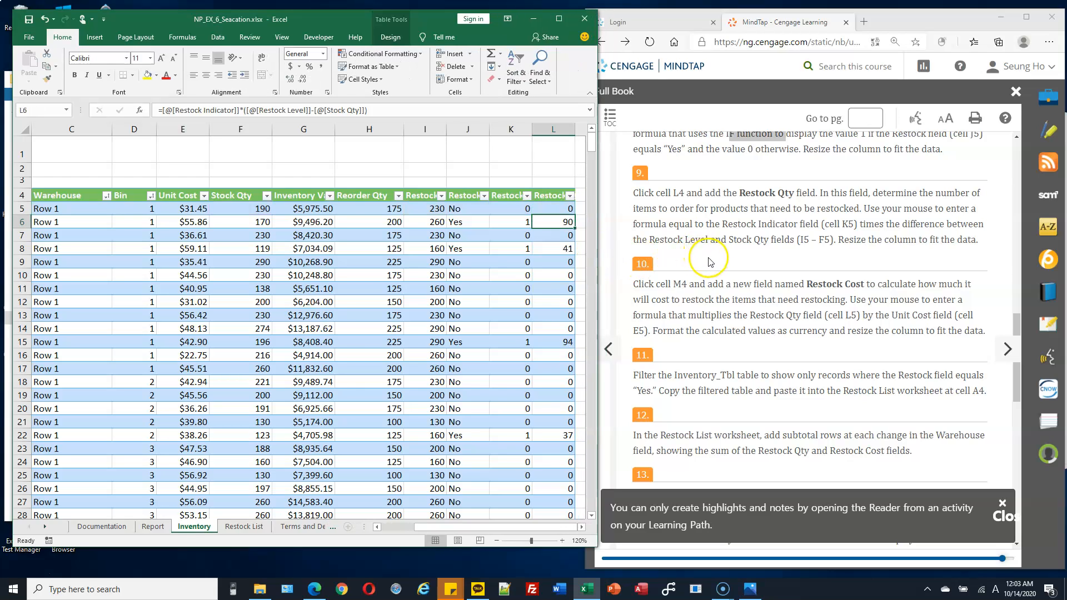
Step: Add a new table field named Restock Cost in cell M4
{"action": "scroll", "coordinate": [709, 261], "scroll_direction": "down", "scroll_amount": 1}
{"action": "left_click", "coordinate": [580, 195]}
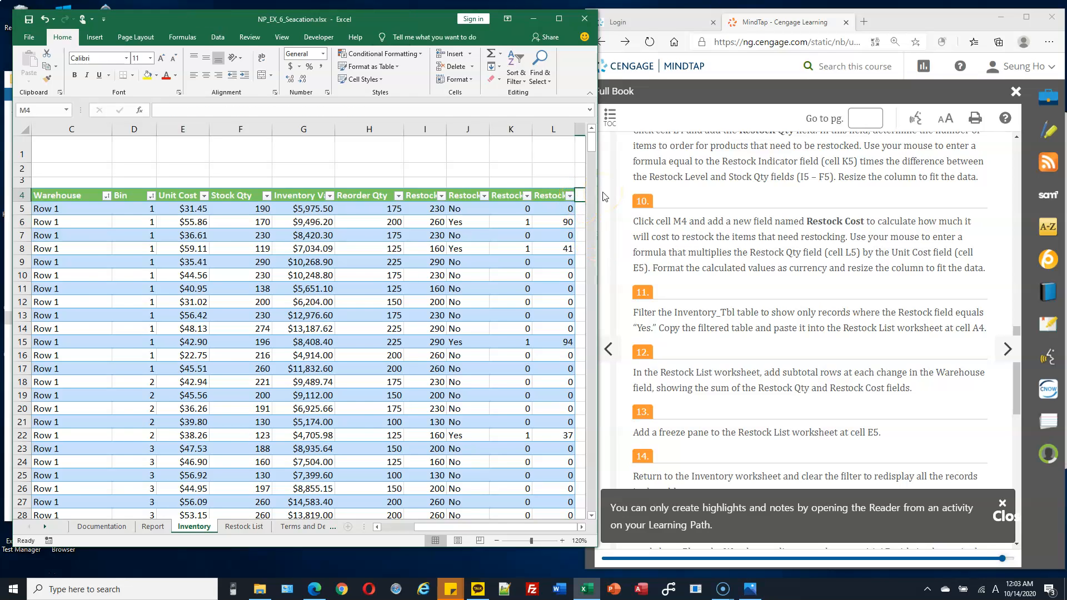
{"action": "type", "text": "Restock Cost"}
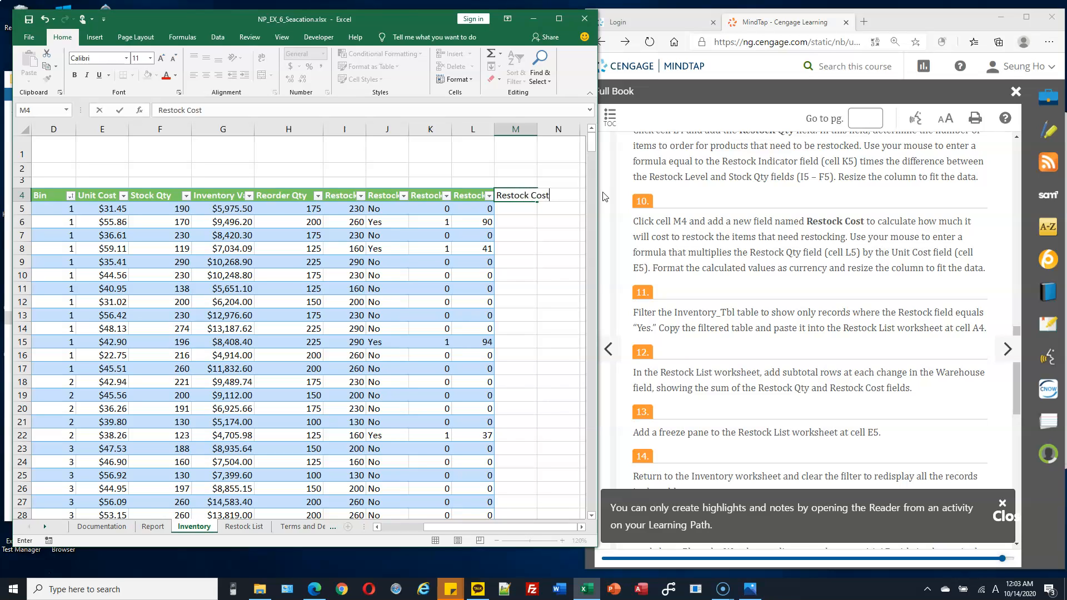
{"action": "key", "text": "Return"}
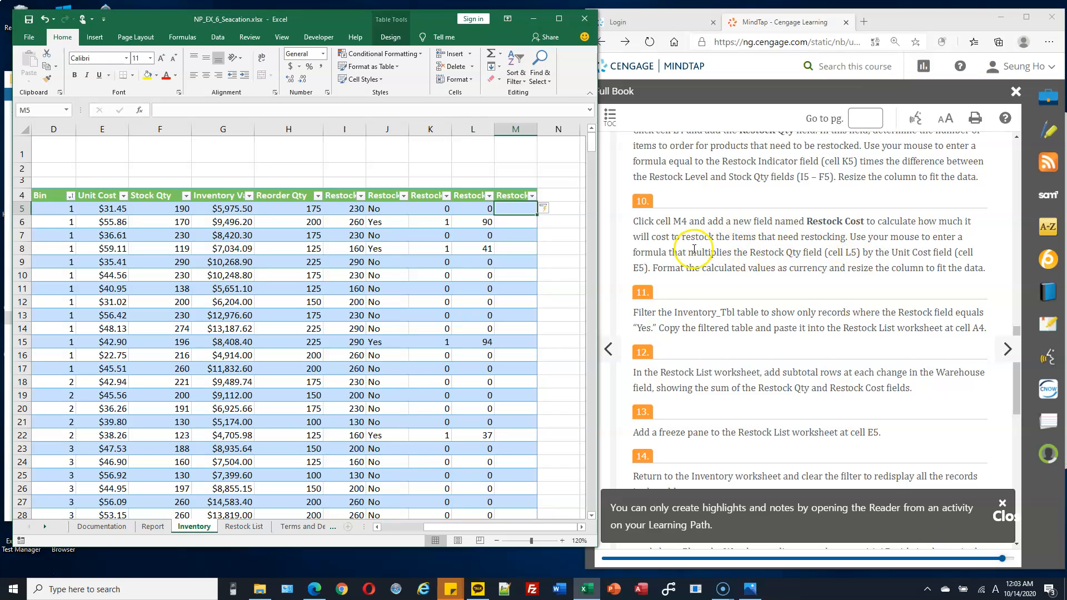
Step: Fill the Restock Cost field with =[@[Restock Qty]]*[@[Unit Cost]], entered in M5, and widen column M so the currency values fit
{"action": "type", "text": "="}
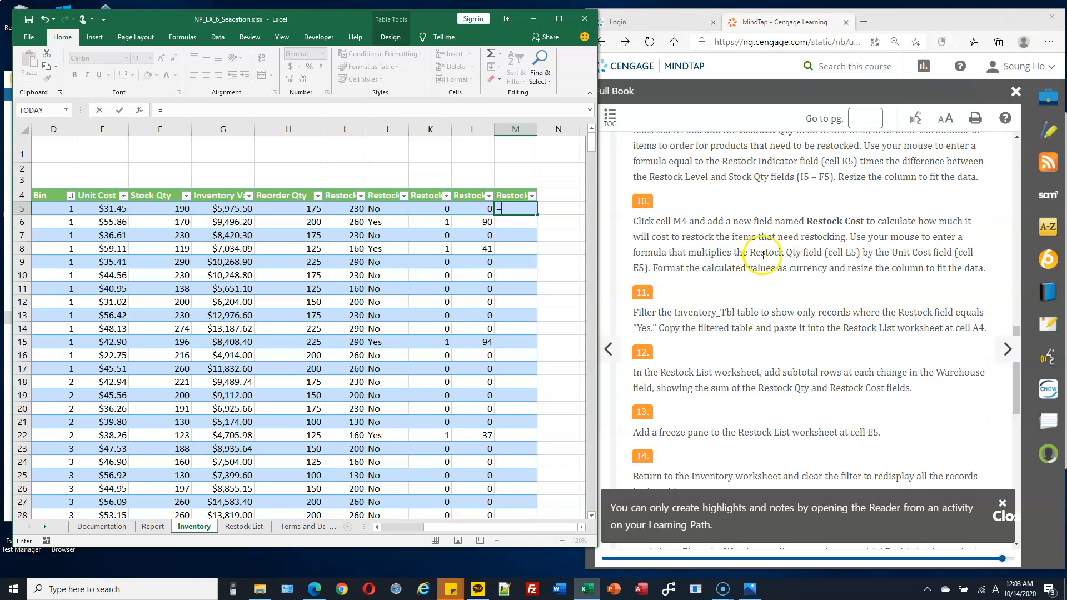
{"action": "left_click", "coordinate": [489, 207]}
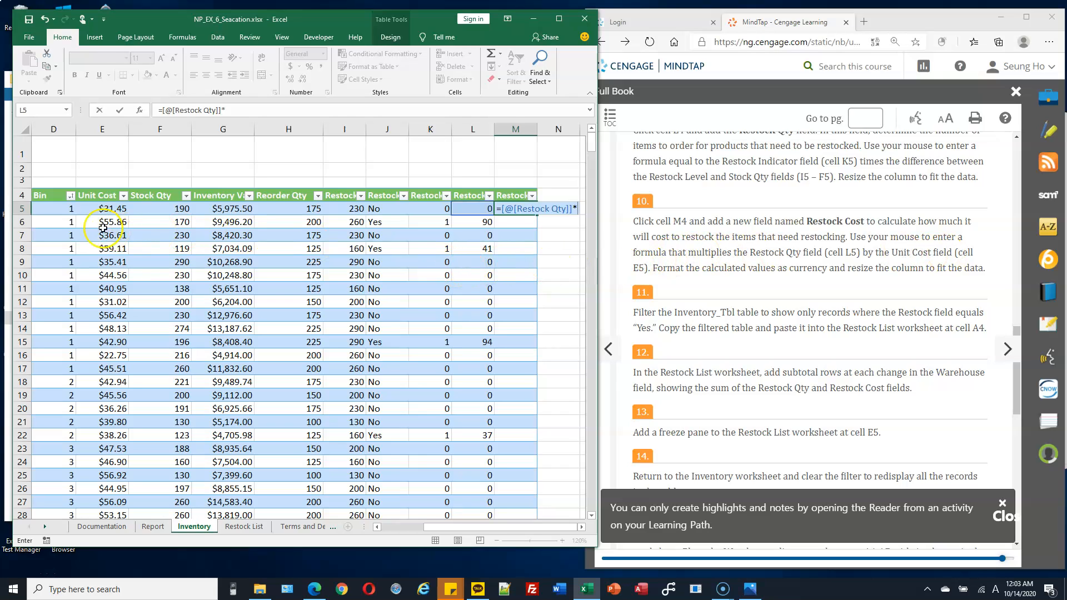
{"action": "left_click", "coordinate": [97, 209]}
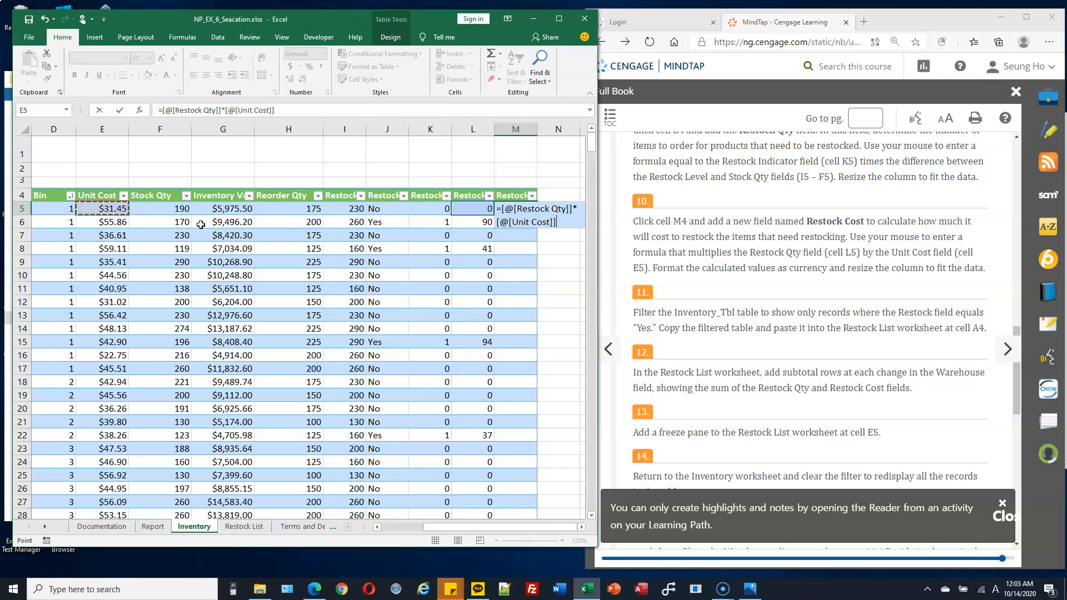
{"action": "key", "text": "Return"}
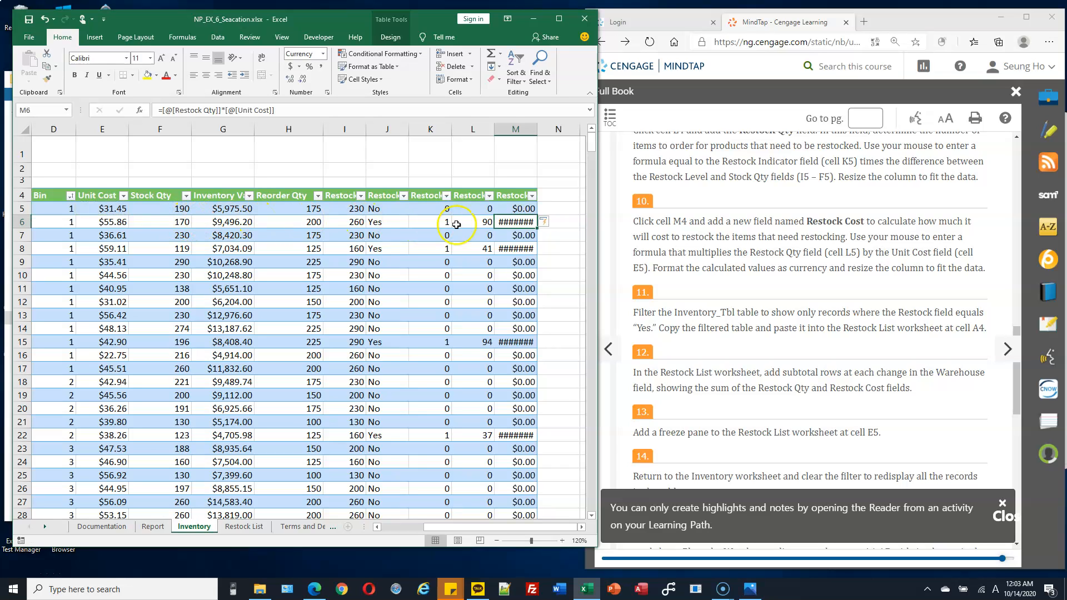
{"action": "left_click_drag", "start_coordinate": [539, 131], "coordinate": [551, 131]}
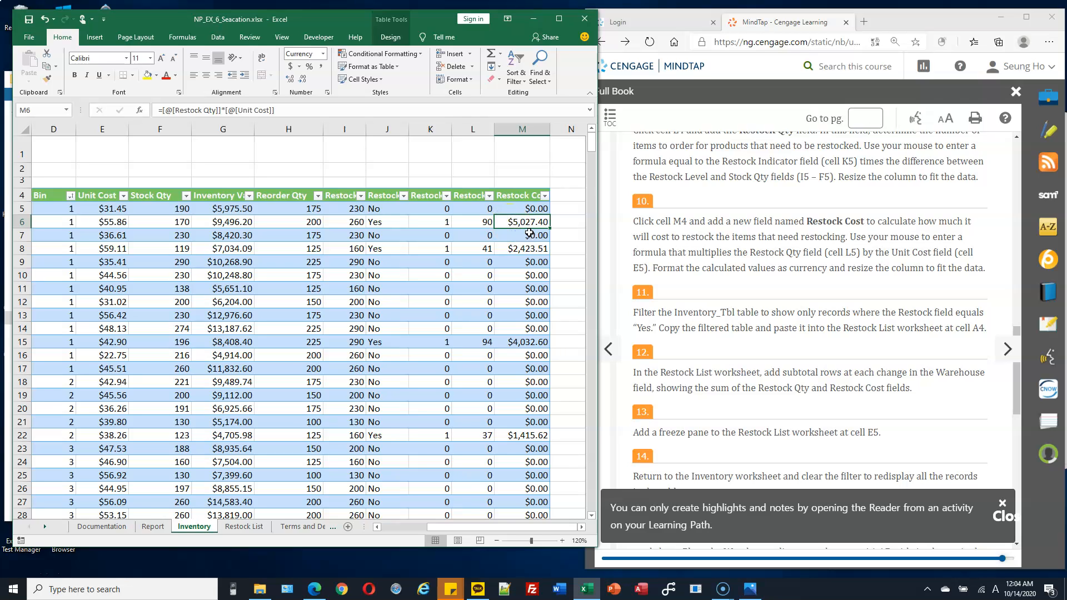
Step: Filter the inventory table to show only records whose Restock field equals Yes
{"action": "left_click", "coordinate": [856, 266]}
{"action": "scroll", "coordinate": [854, 264], "scroll_direction": "down", "scroll_amount": 3}
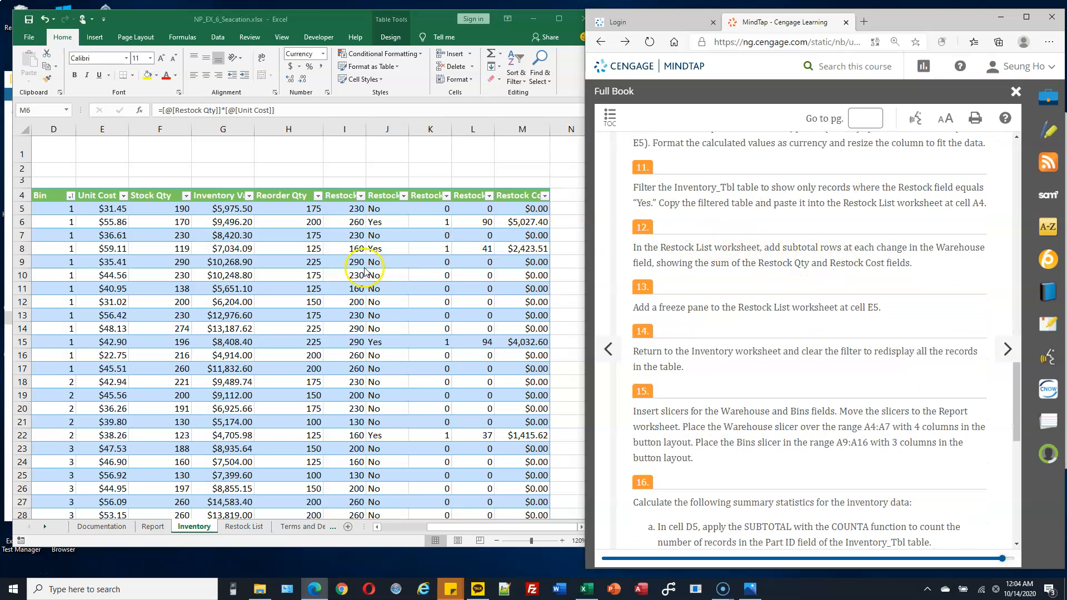
{"action": "left_click", "coordinate": [336, 276]}
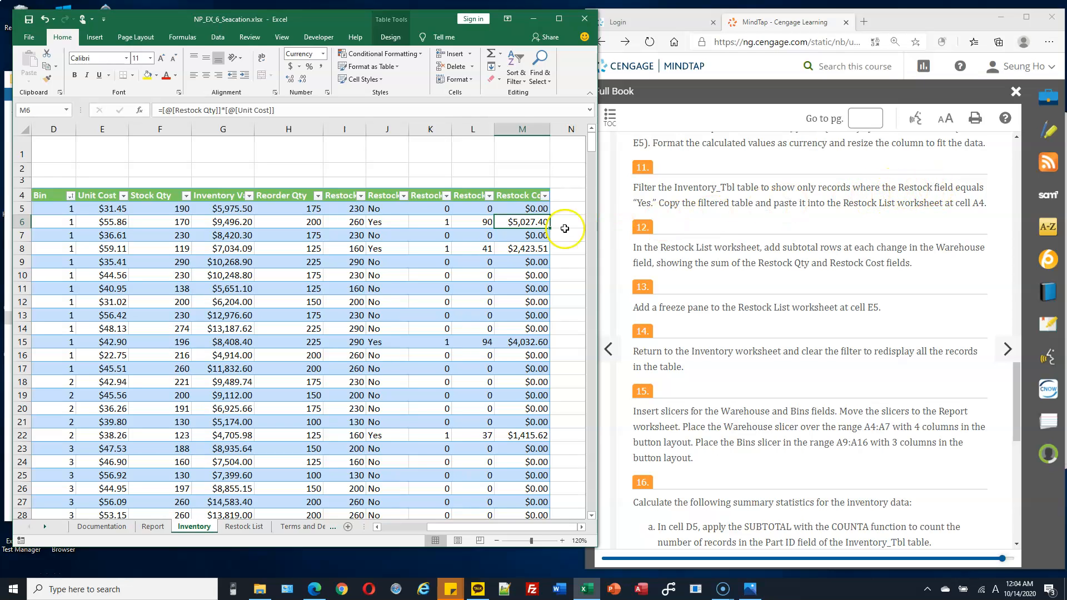
{"action": "left_click", "coordinate": [386, 209]}
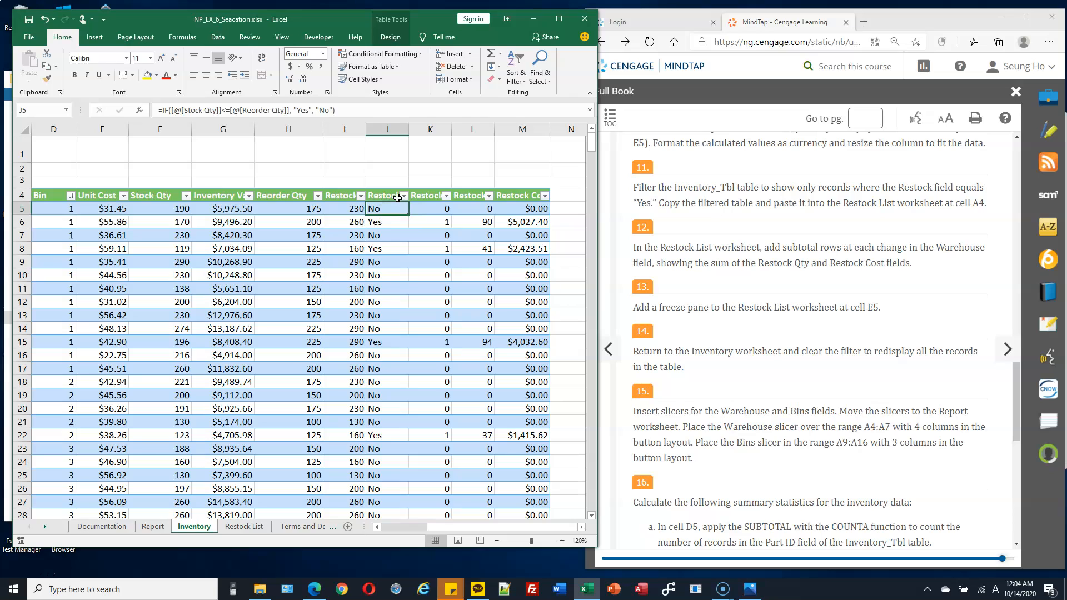
{"action": "left_click", "coordinate": [389, 196]}
{"action": "left_click", "coordinate": [391, 208]}
{"action": "left_click", "coordinate": [404, 196]}
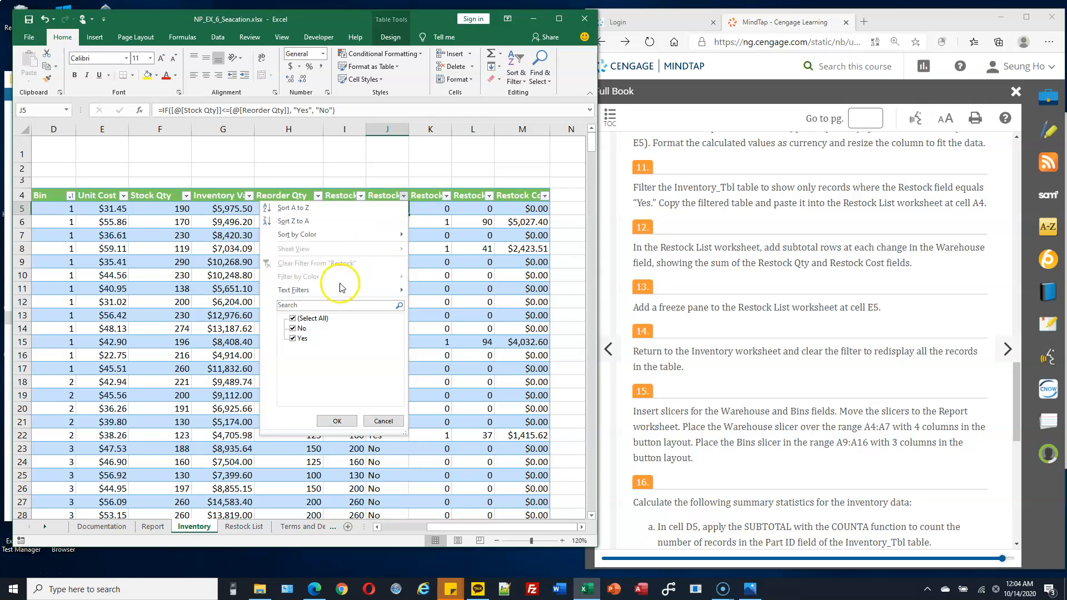
{"action": "left_click", "coordinate": [292, 328]}
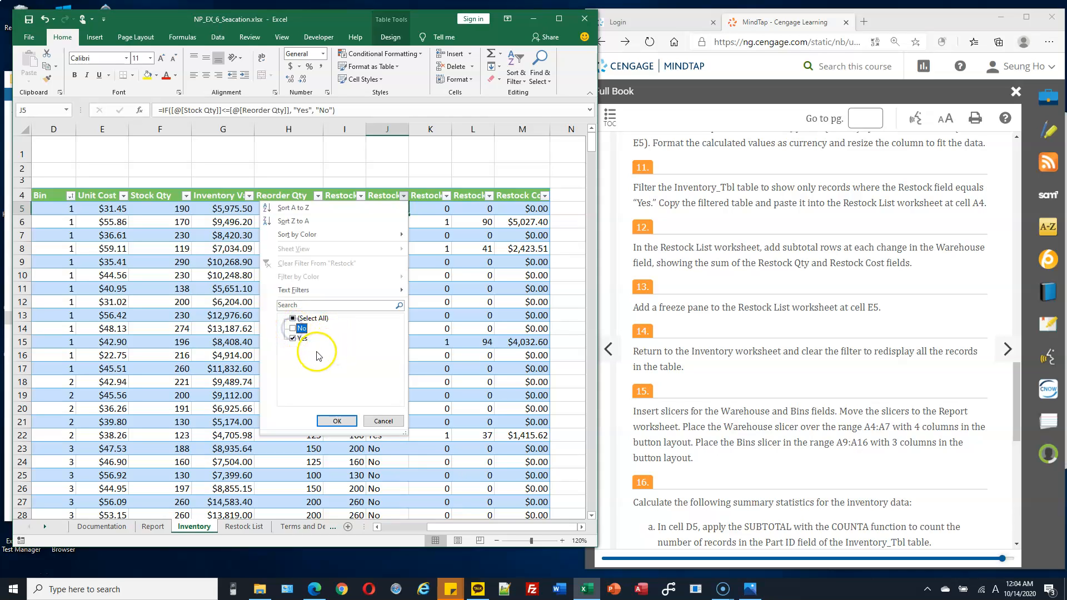
{"action": "left_click", "coordinate": [337, 422]}
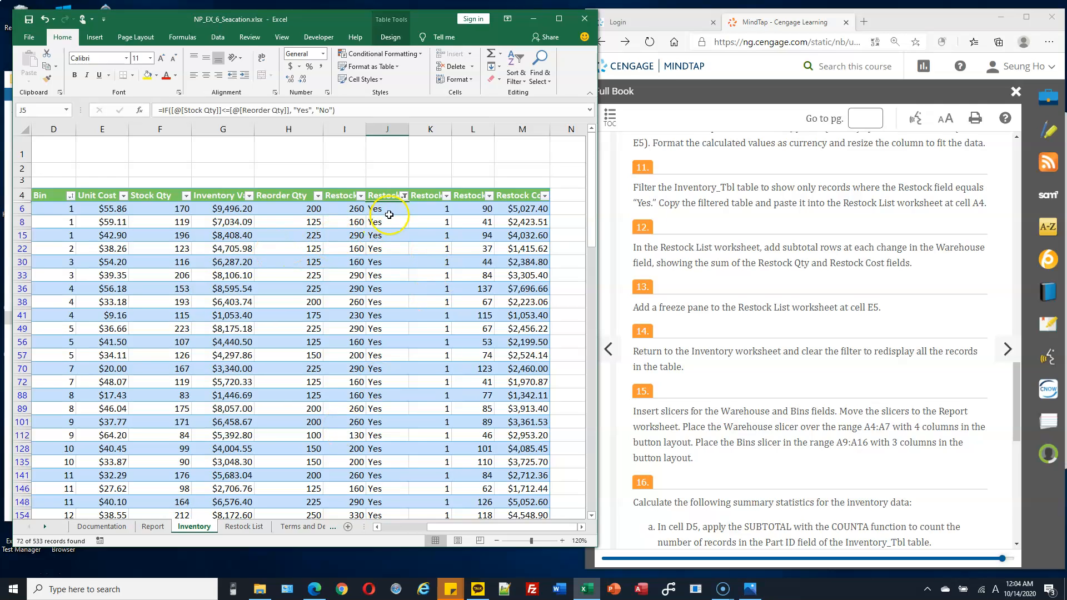
Step: Copy the filtered inventory table including its header row, from A4 to M520
{"action": "scroll", "coordinate": [391, 207], "scroll_direction": "down", "scroll_amount": 3}
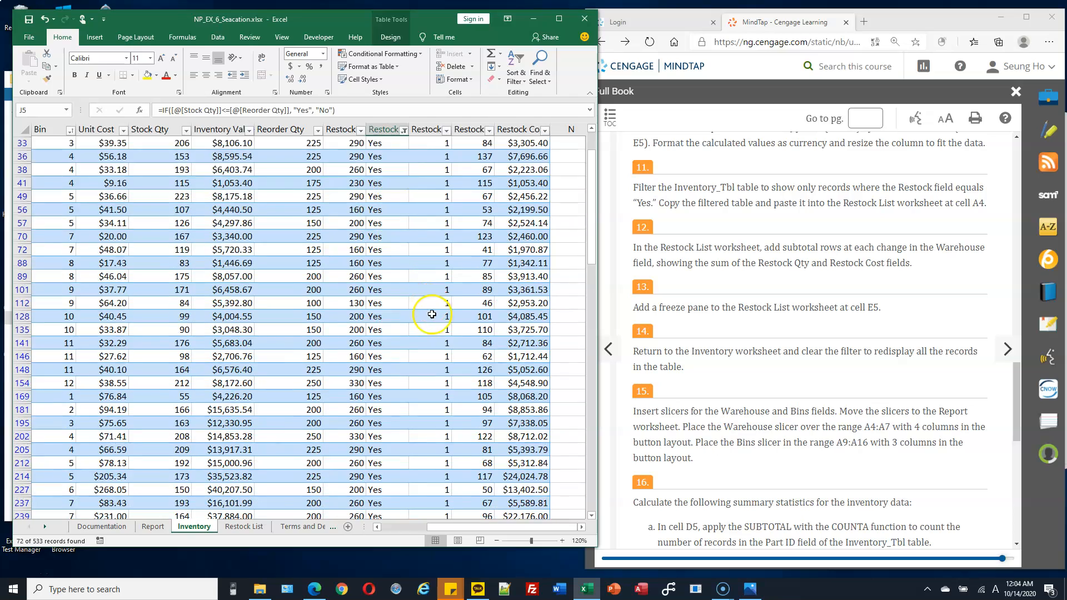
{"action": "scroll", "coordinate": [490, 262], "scroll_direction": "up", "scroll_amount": 3}
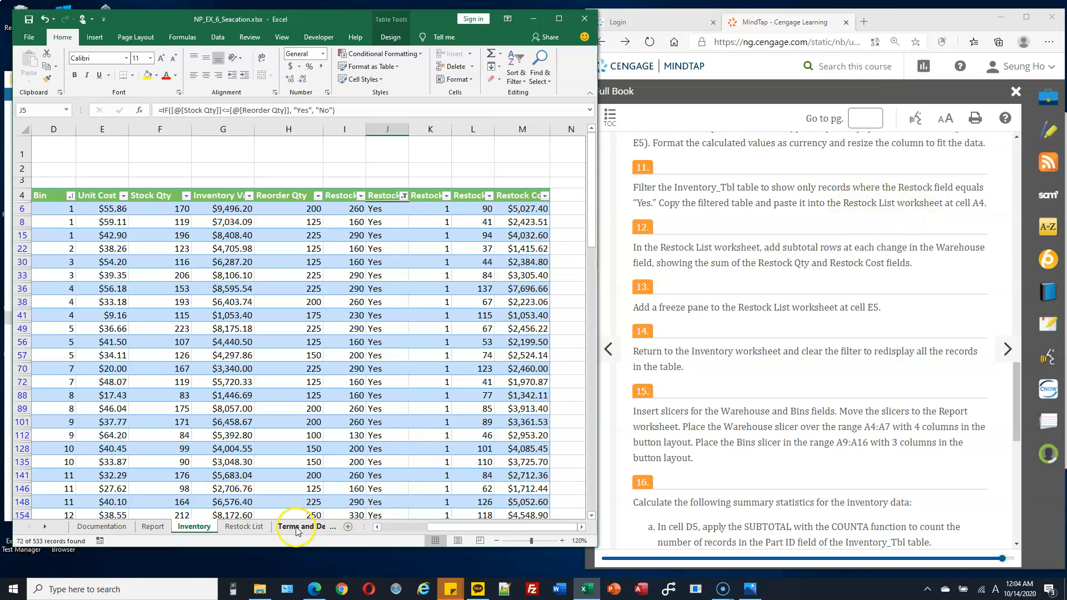
{"action": "left_click_drag", "start_coordinate": [368, 526], "coordinate": [419, 522]}
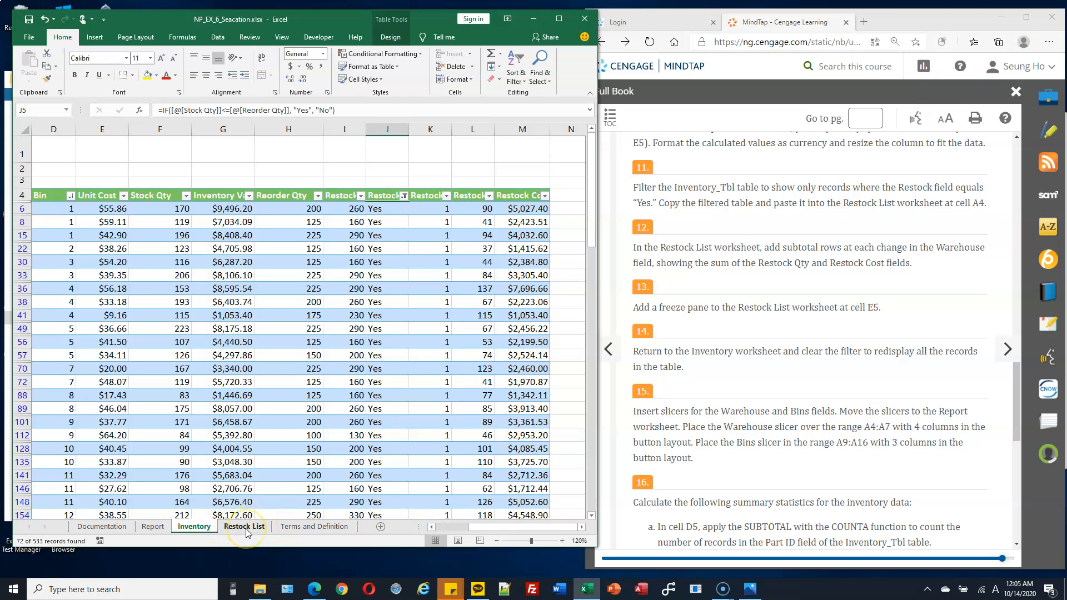
{"action": "left_click_drag", "start_coordinate": [545, 528], "coordinate": [412, 526]}
{"action": "left_click_drag", "start_coordinate": [56, 195], "coordinate": [500, 506]}
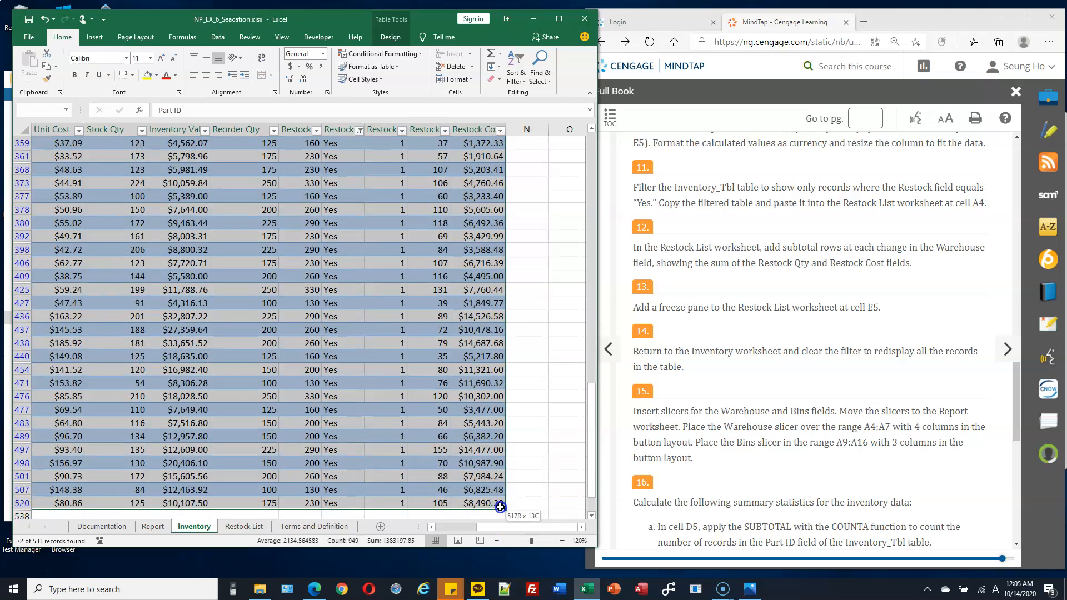
{"action": "left_click_drag", "start_coordinate": [501, 507], "coordinate": [501, 507]}
{"action": "mouse_move", "coordinate": [590, 460]}
{"action": "left_mouse_down"}
{"action": "mouse_move", "coordinate": [597, 112]}
{"action": "mouse_move", "coordinate": [590, 461]}
{"action": "left_mouse_up"}
{"action": "key", "text": "ctrl+c"}
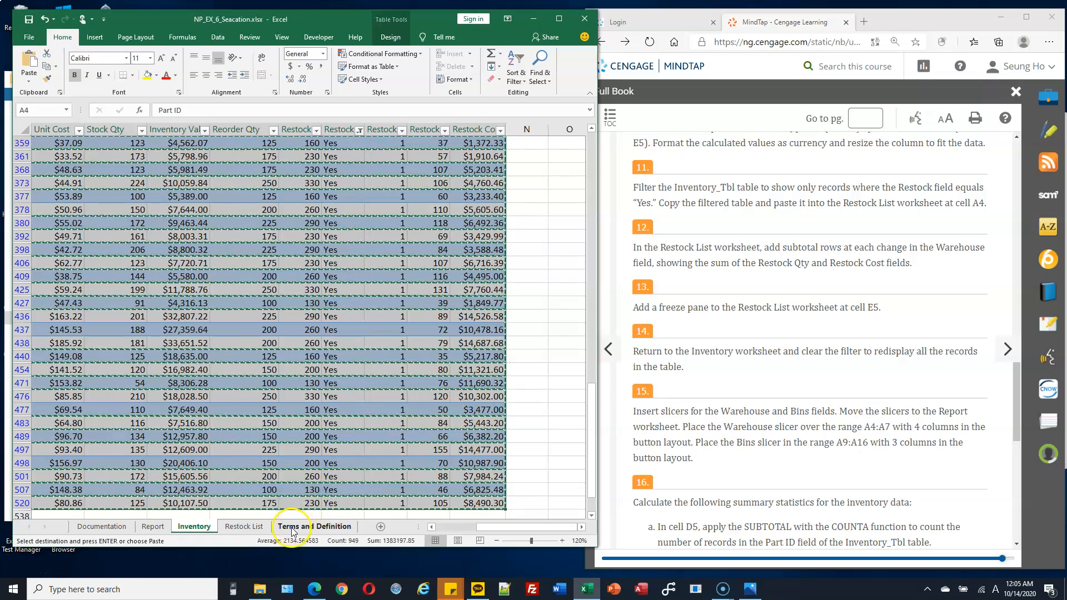
Step: Paste the copied records into the Restock List worksheet starting at cell A4
{"action": "left_click", "coordinate": [250, 528]}
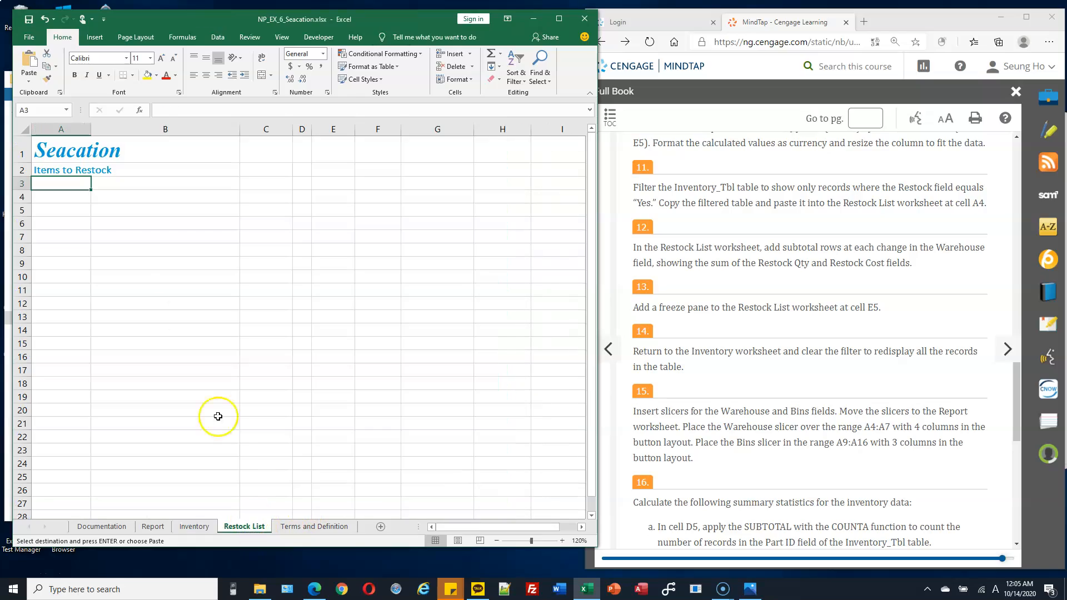
{"action": "left_click", "coordinate": [55, 198]}
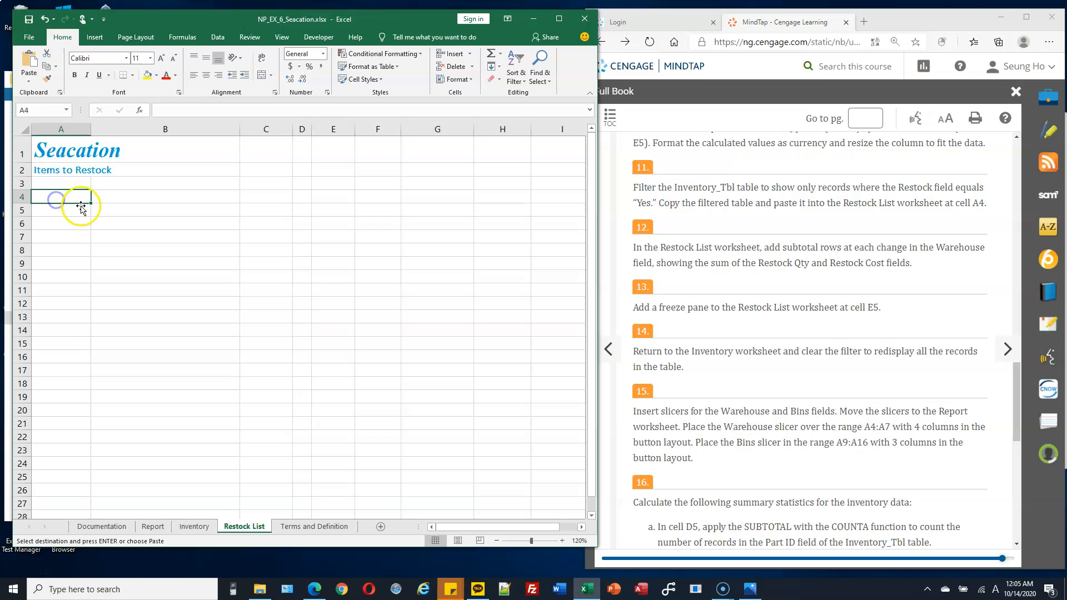
{"action": "key", "text": "ctrl+v"}
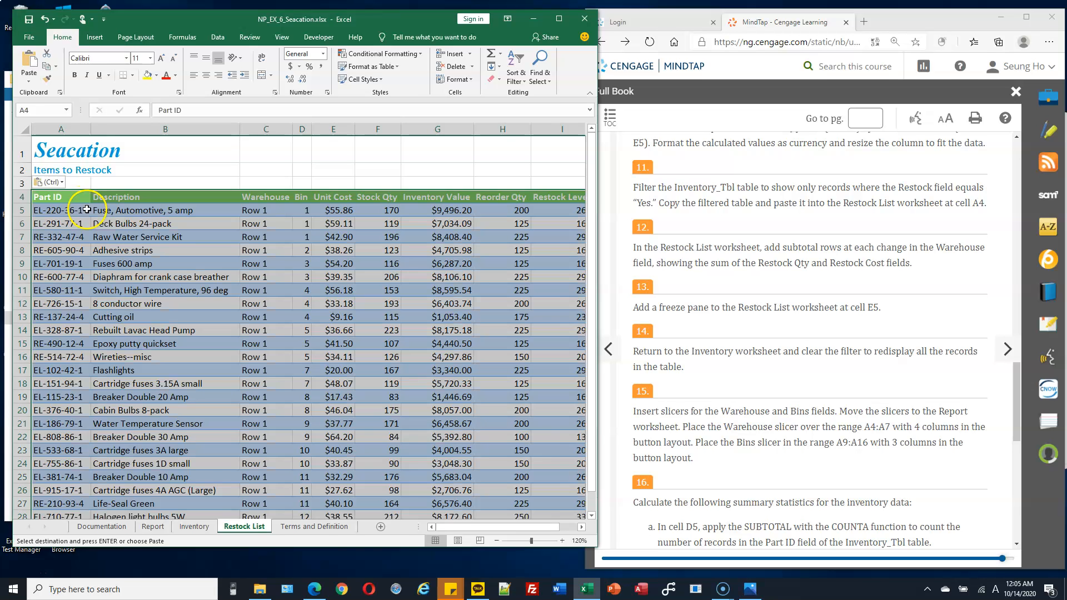
{"action": "left_click", "coordinate": [176, 242]}
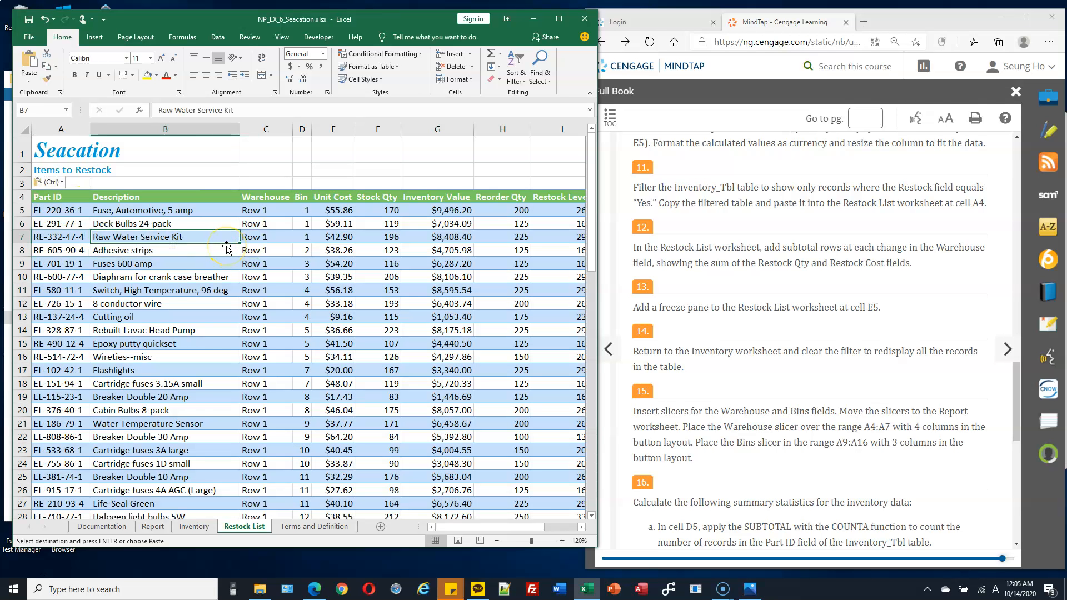
{"action": "left_click", "coordinate": [297, 341]}
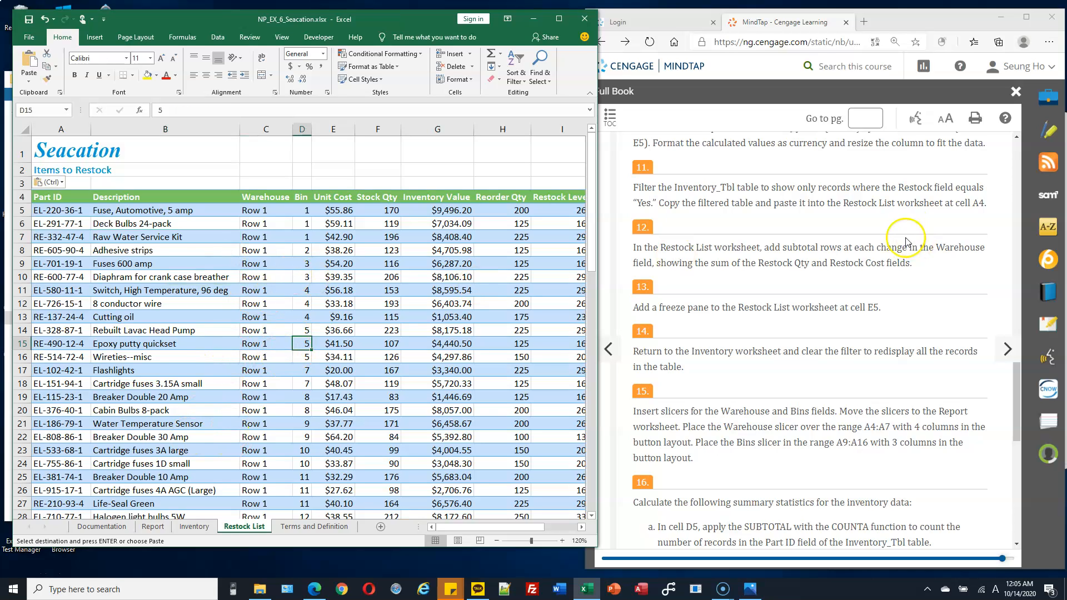
Step: Review instruction 12 on subtotals, the Warehouse column of the Restock List worksheet, and the figure listing the SUBTOTAL function numbers
{"action": "left_click", "coordinate": [716, 251]}
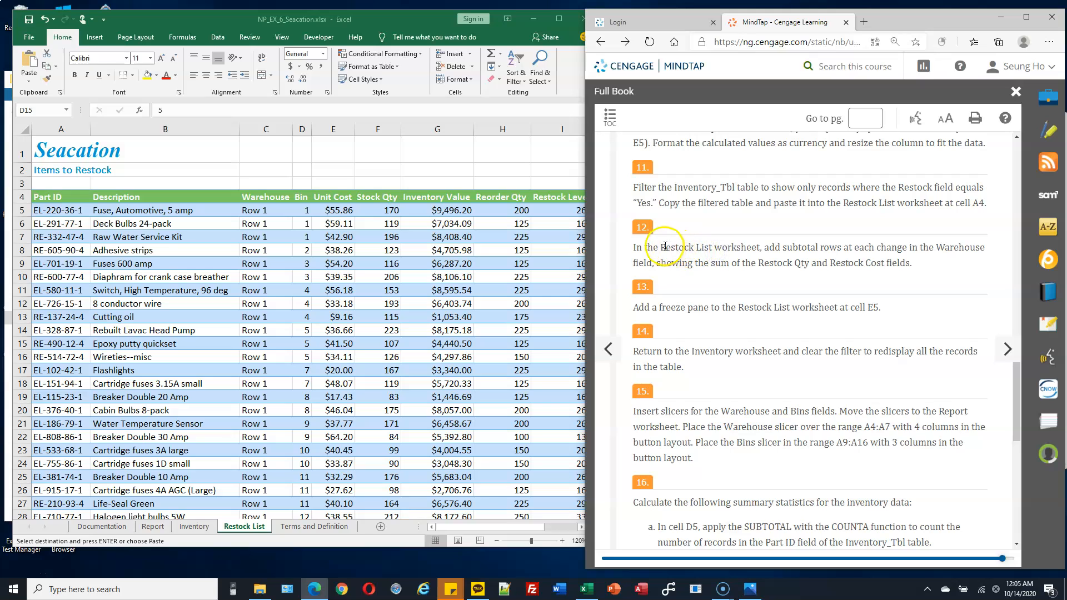
{"action": "scroll", "coordinate": [666, 237], "scroll_direction": "down", "scroll_amount": 1}
{"action": "scroll", "coordinate": [664, 237], "scroll_direction": "up", "scroll_amount": 1}
{"action": "left_click", "coordinate": [300, 305]}
{"action": "left_click", "coordinate": [312, 304]}
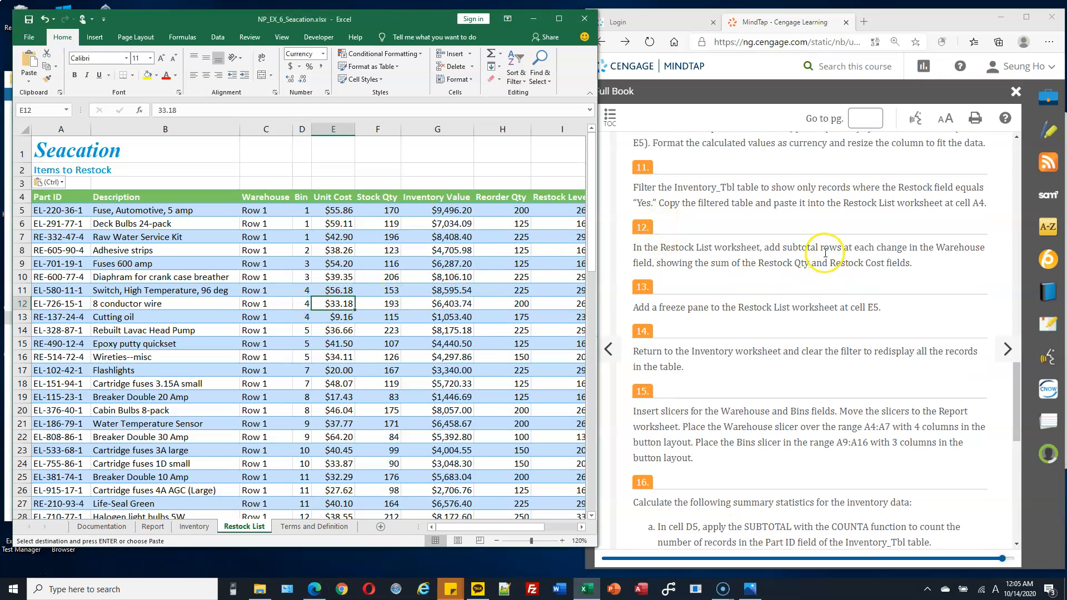
{"action": "scroll", "coordinate": [419, 279], "scroll_direction": "down", "scroll_amount": 1}
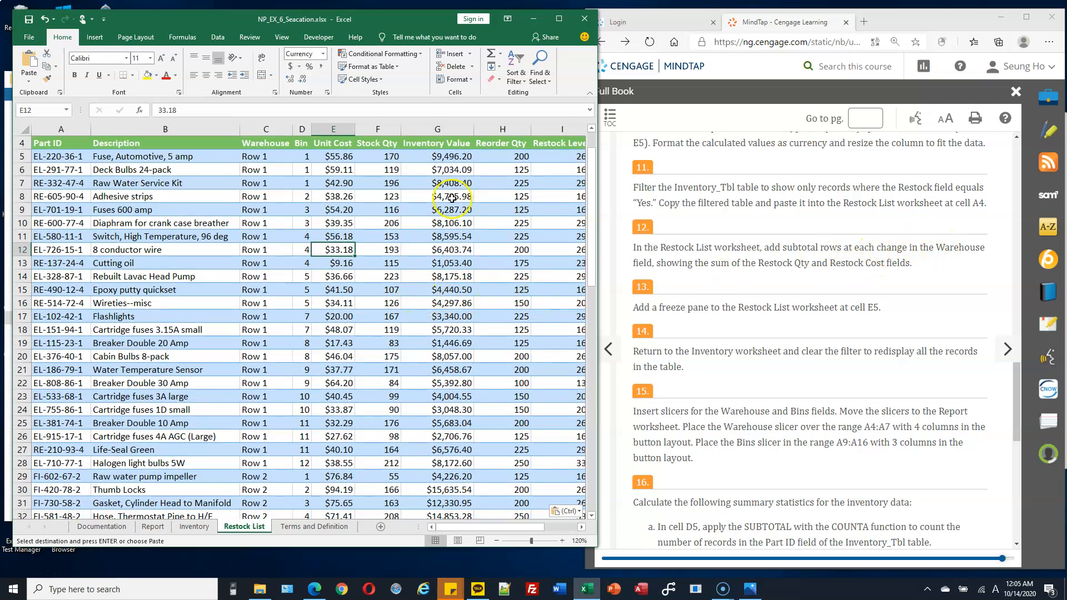
{"action": "left_click_drag", "start_coordinate": [268, 158], "coordinate": [266, 317]}
{"action": "scroll", "coordinate": [298, 310], "scroll_direction": "down", "scroll_amount": 7}
{"action": "scroll", "coordinate": [297, 266], "scroll_direction": "up", "scroll_amount": 8}
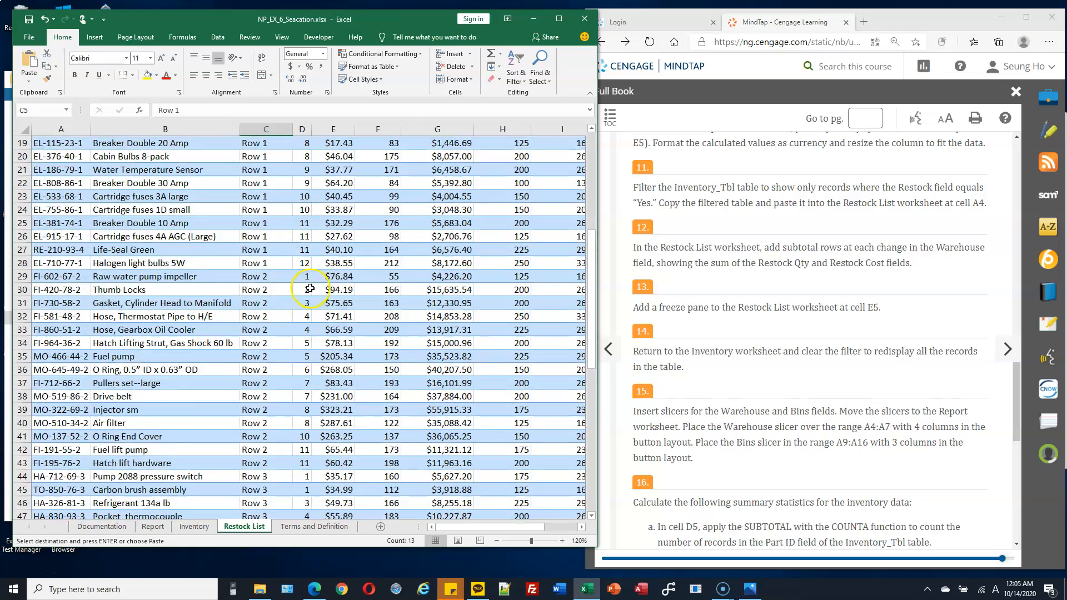
{"action": "left_click", "coordinate": [277, 236]}
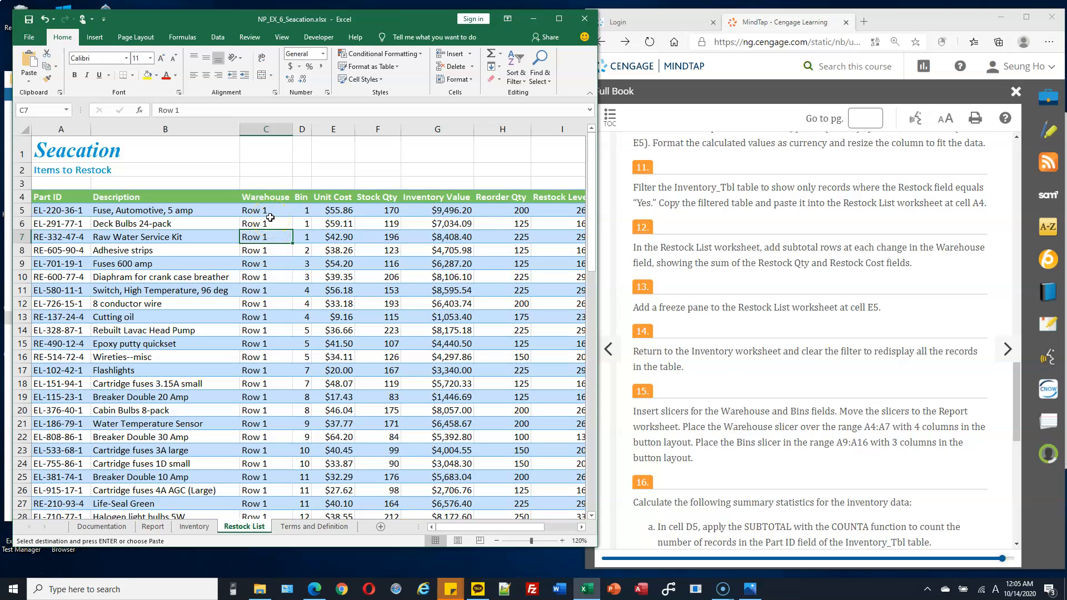
{"action": "left_click_drag", "start_coordinate": [787, 247], "coordinate": [818, 247]}
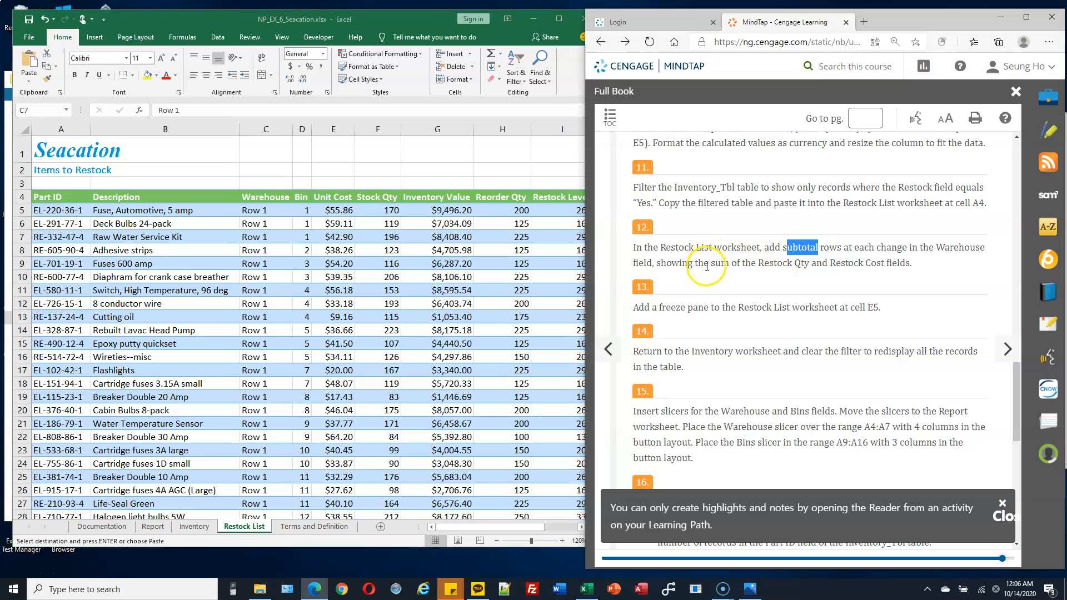
{"action": "left_click_drag", "start_coordinate": [697, 264], "coordinate": [880, 268]}
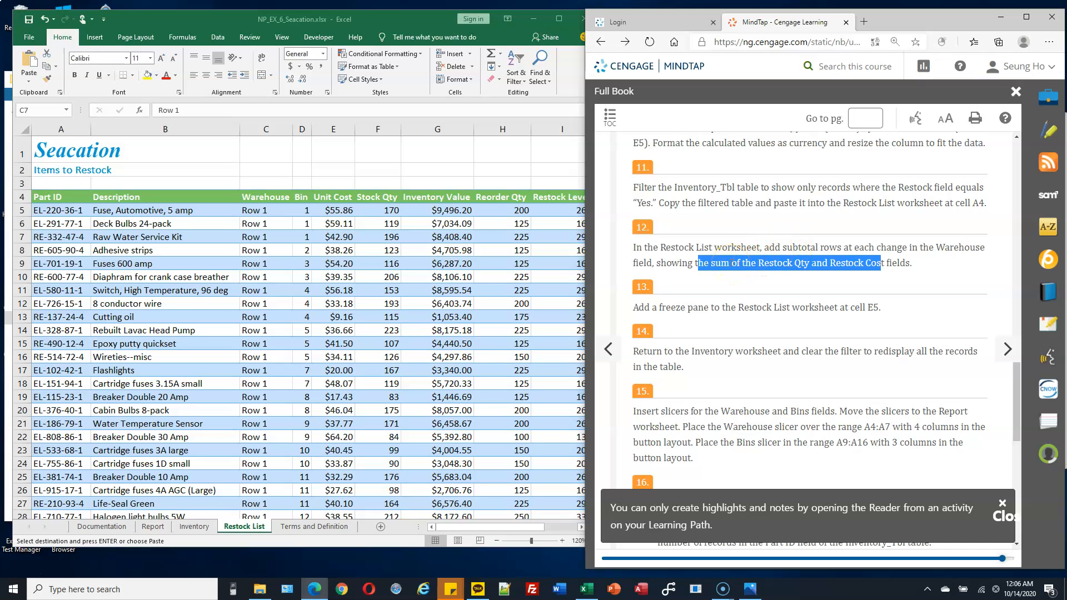
{"action": "left_click", "coordinate": [749, 590]}
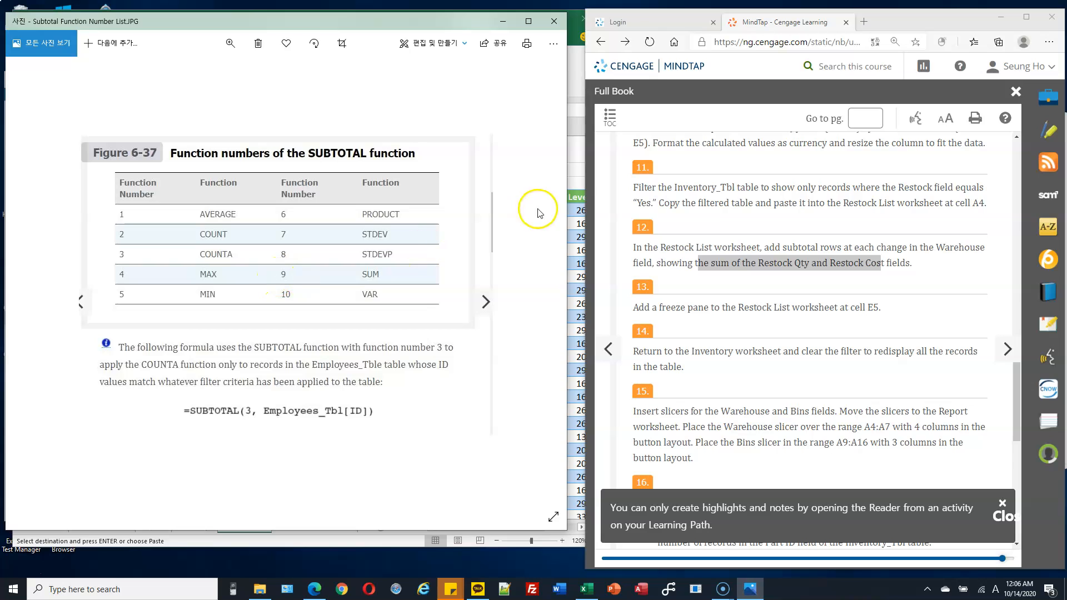
{"action": "left_click", "coordinate": [575, 165]}
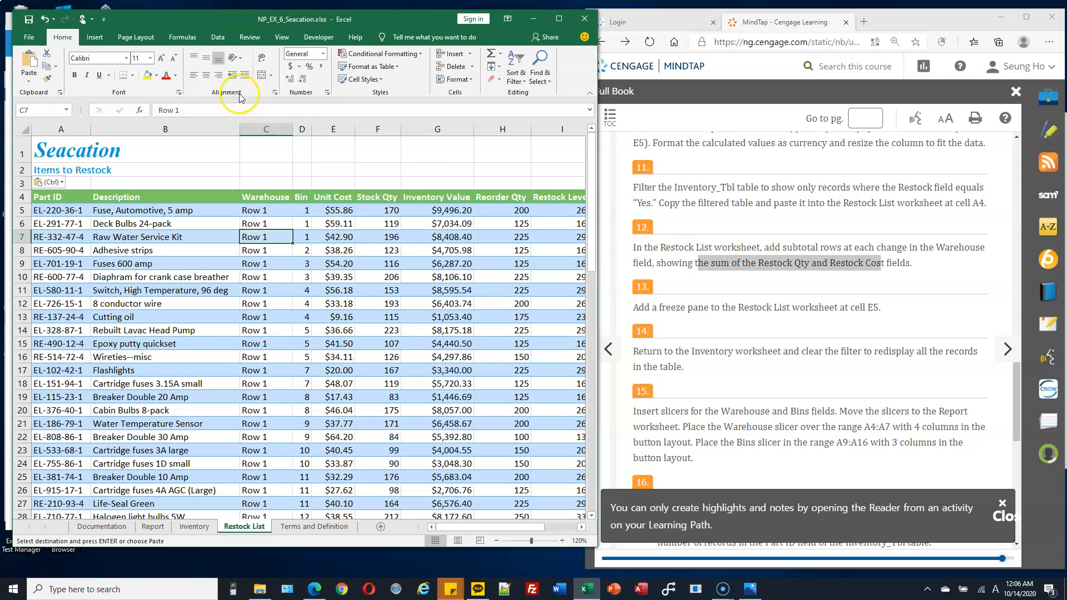
Step: Start the Subtotal command on the Restock List records and group them at each change in Warehouse
{"action": "left_click", "coordinate": [95, 38]}
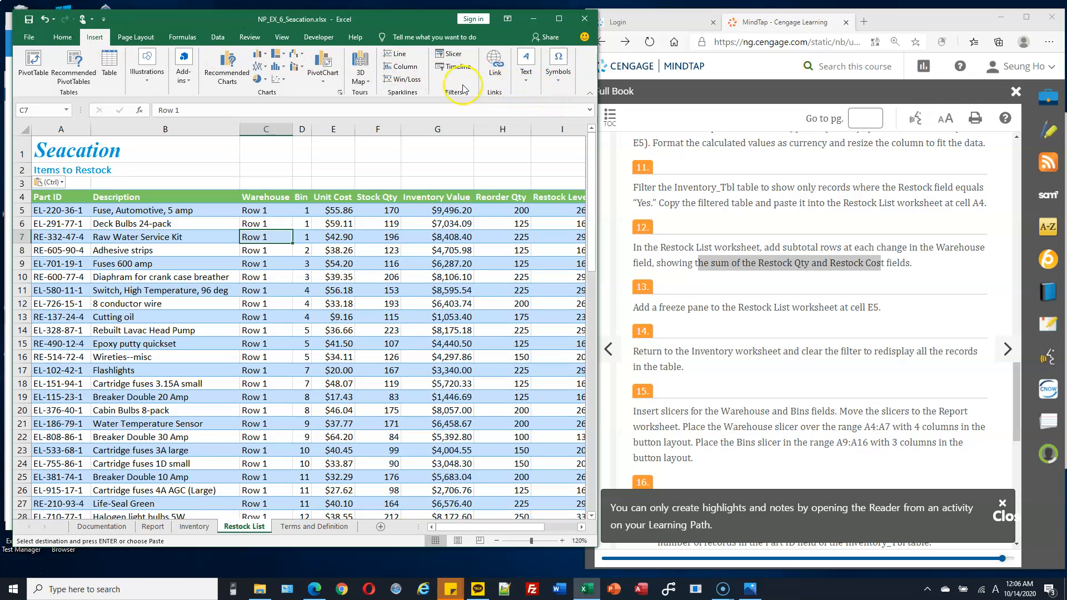
{"action": "left_click", "coordinate": [182, 37]}
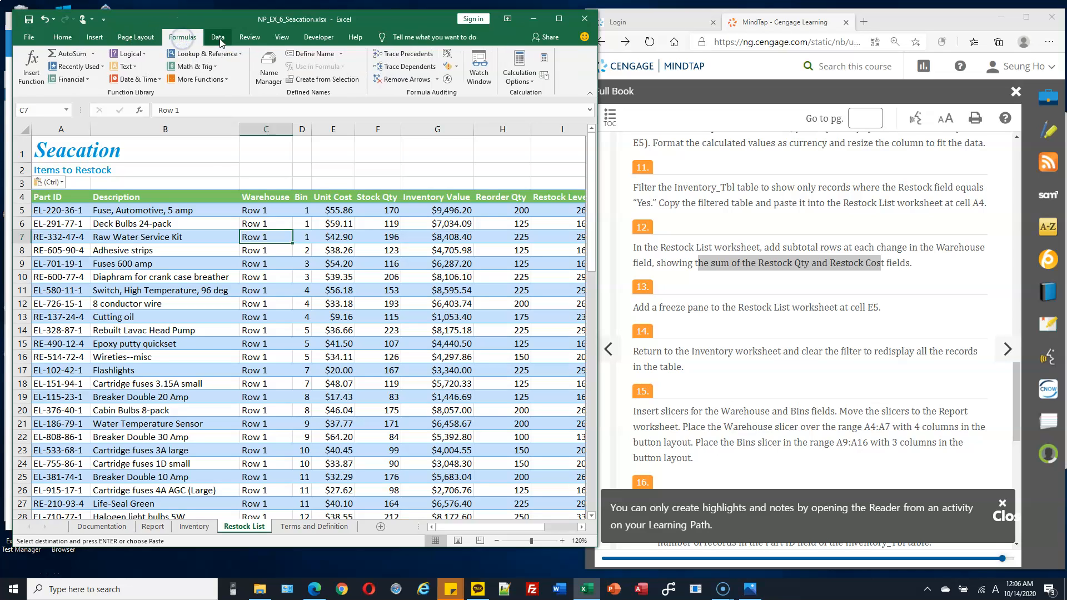
{"action": "left_click", "coordinate": [221, 40]}
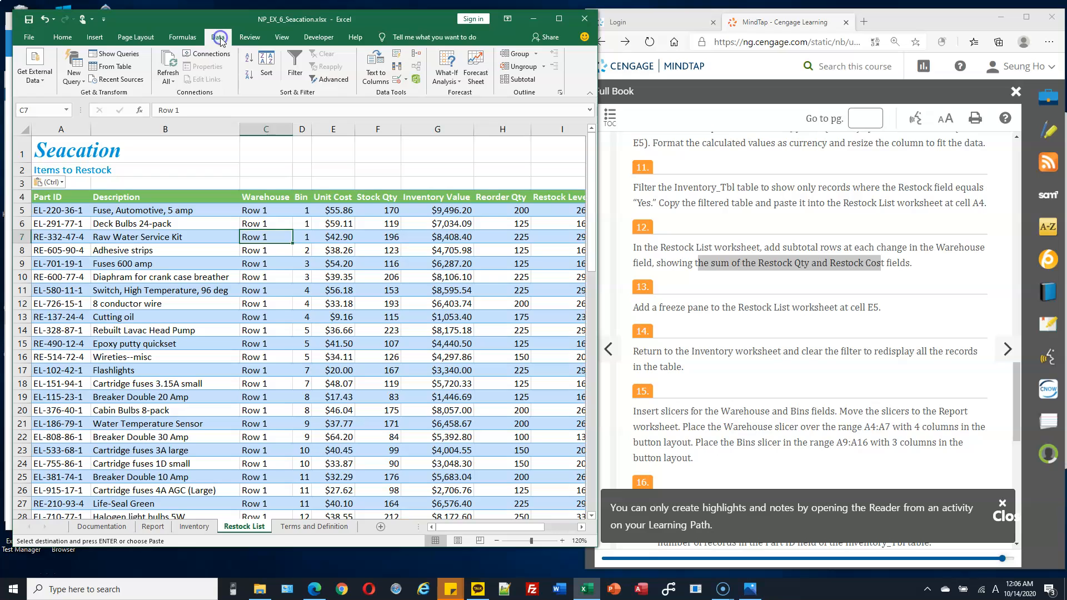
{"action": "left_click", "coordinate": [520, 83]}
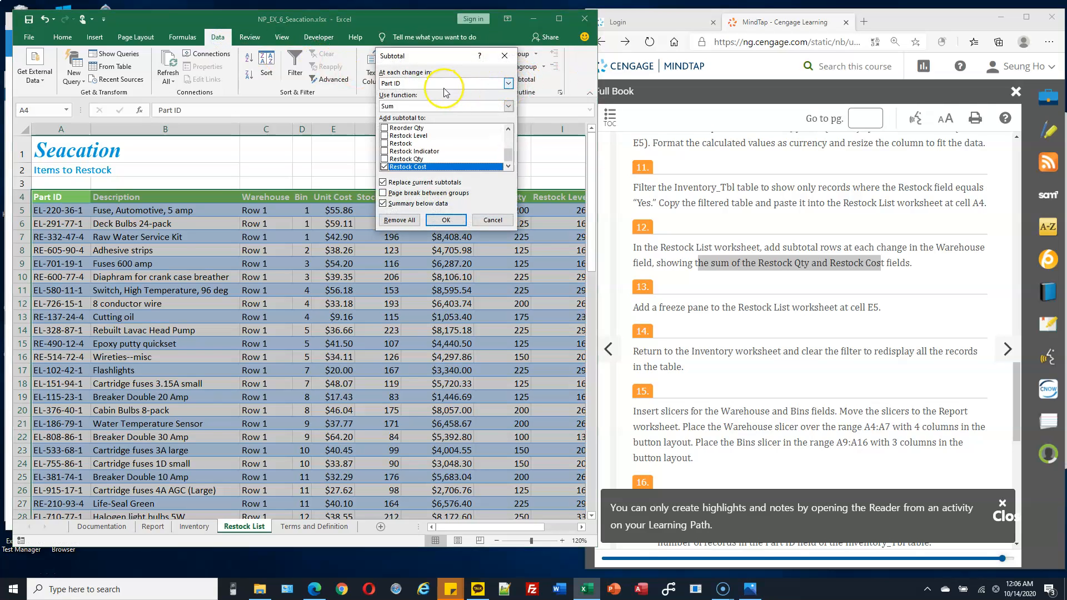
{"action": "left_click_drag", "start_coordinate": [435, 56], "coordinate": [435, 74]}
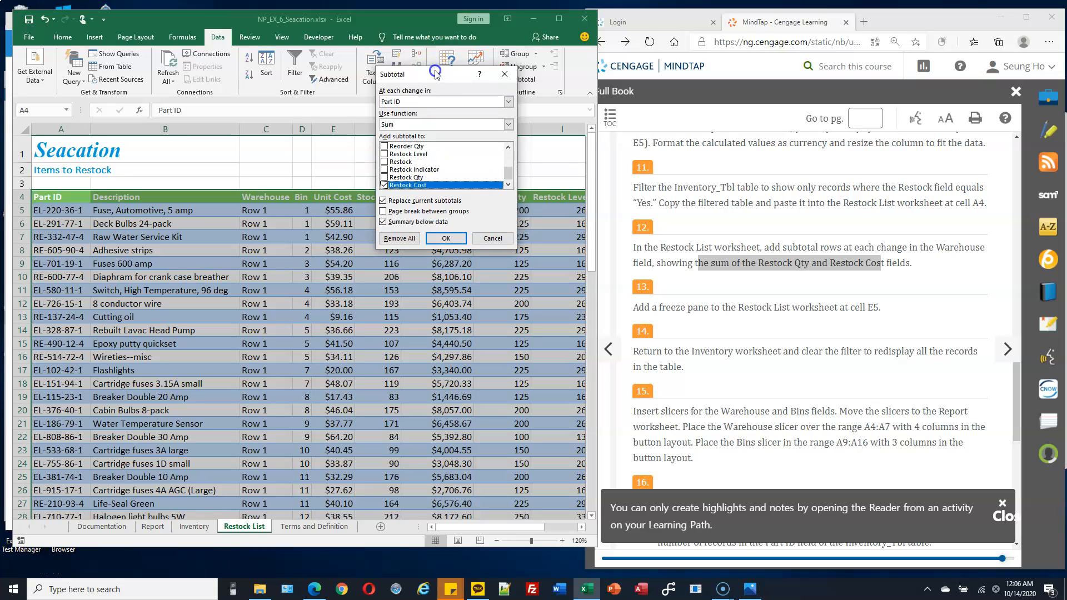
{"action": "left_click", "coordinate": [420, 101]}
{"action": "left_click", "coordinate": [411, 102]}
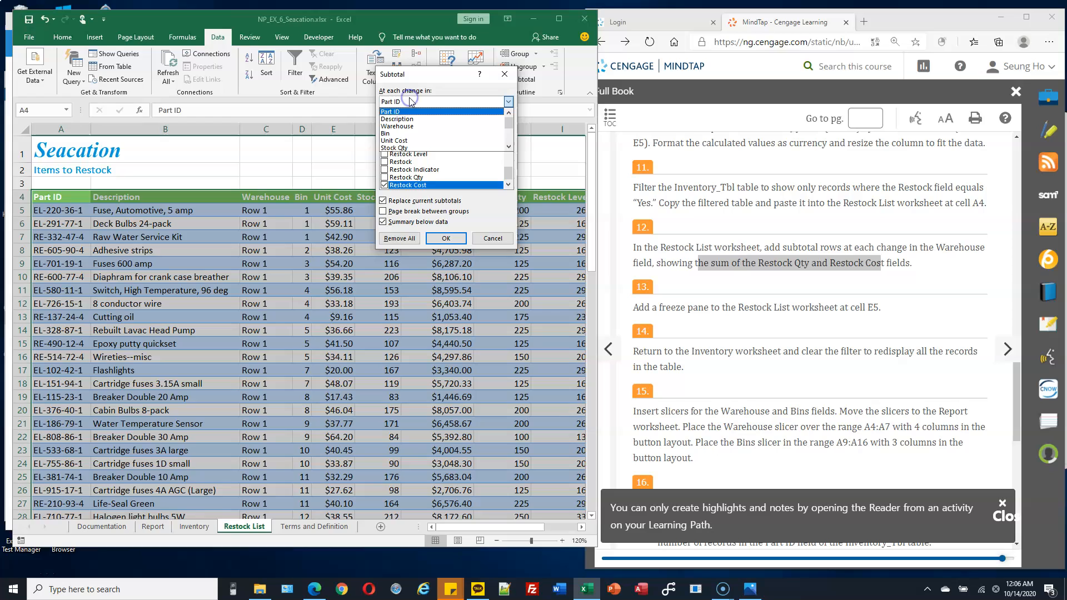
{"action": "left_click", "coordinate": [415, 126]}
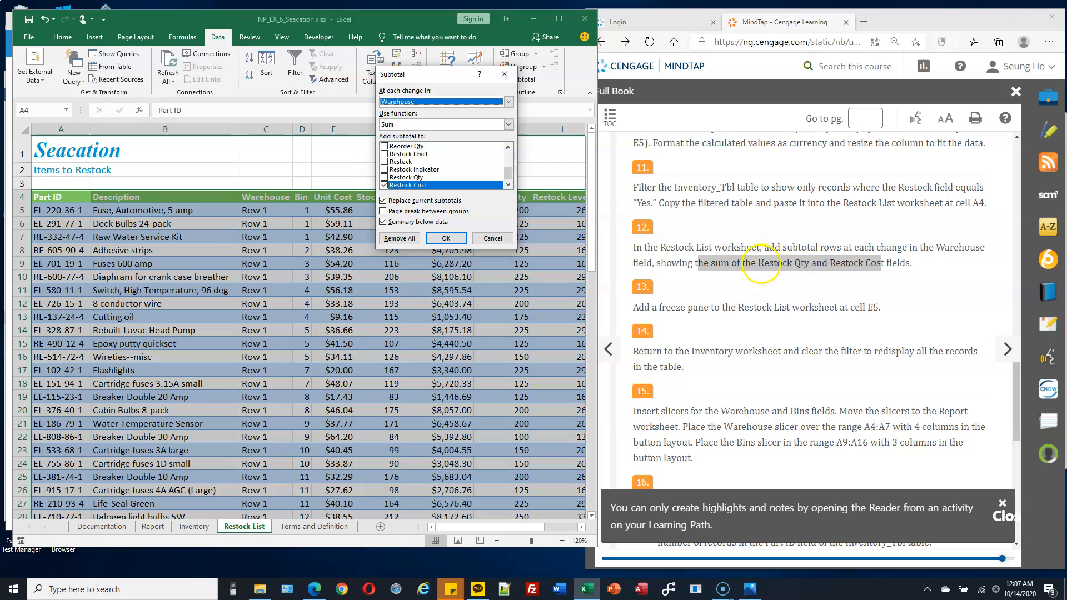
Step: Include Restock Qty along with Restock Cost in the subtotals, keep the Sum function, and apply the subtotal rows
{"action": "left_click", "coordinate": [383, 178]}
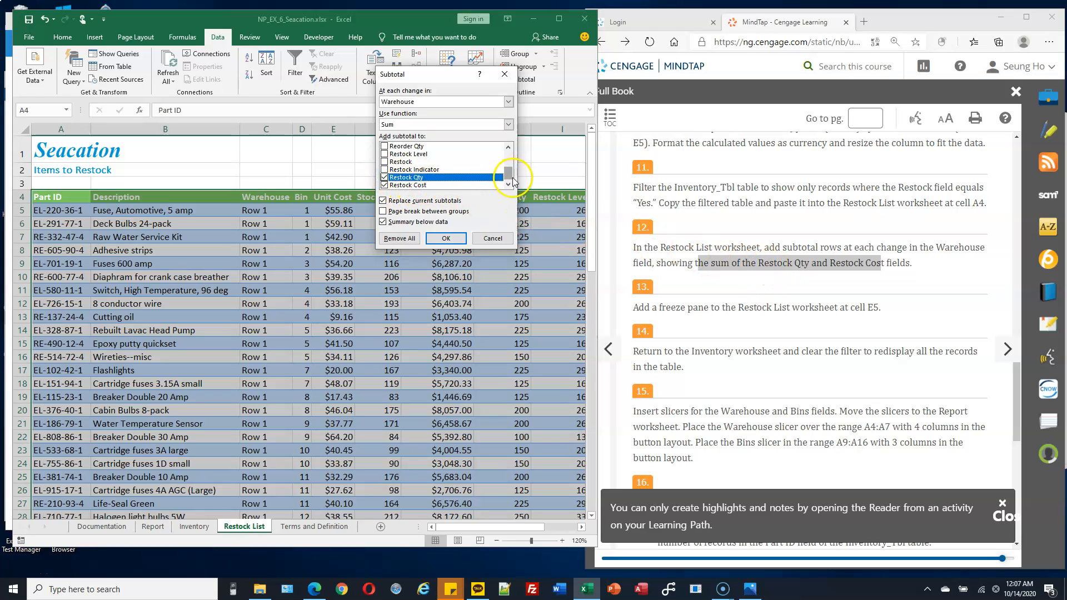
{"action": "mouse_move", "coordinate": [506, 176]}
{"action": "left_mouse_down"}
{"action": "mouse_move", "coordinate": [506, 156]}
{"action": "mouse_move", "coordinate": [504, 184]}
{"action": "left_mouse_up"}
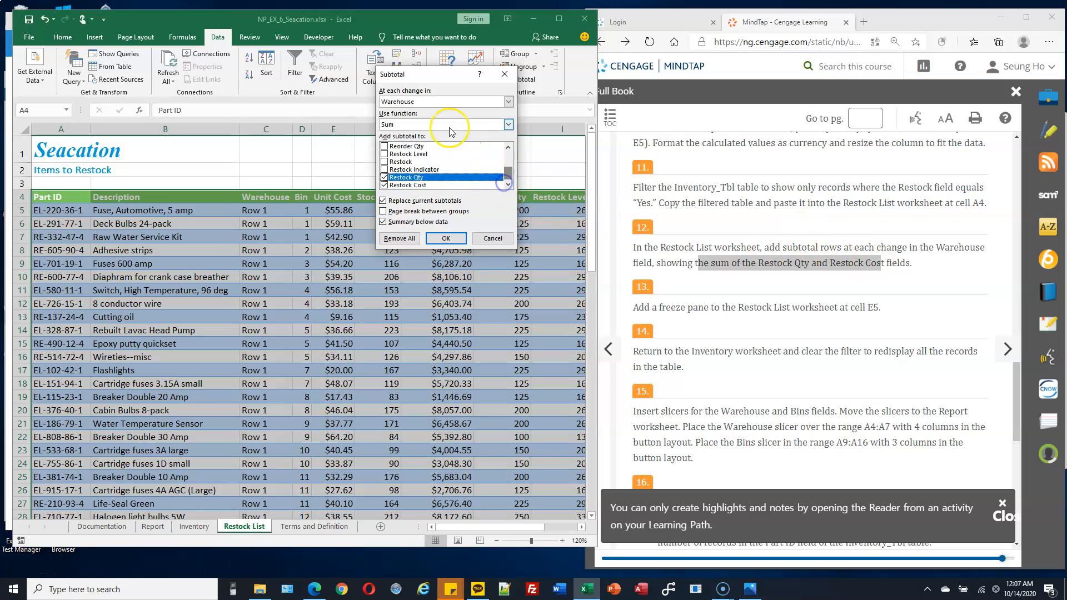
{"action": "left_click", "coordinate": [509, 125]}
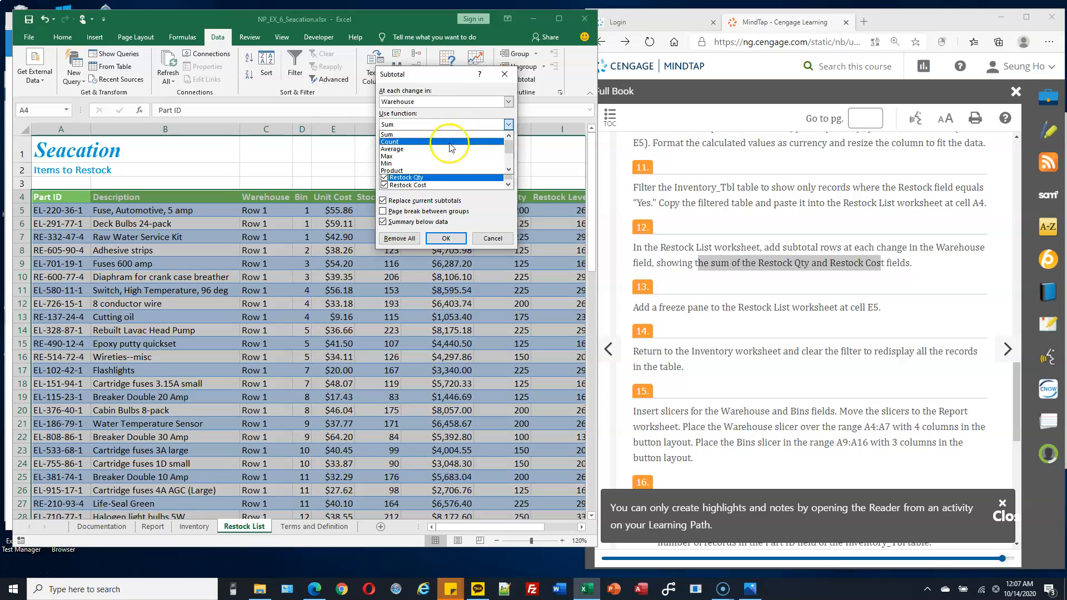
{"action": "left_click", "coordinate": [414, 133]}
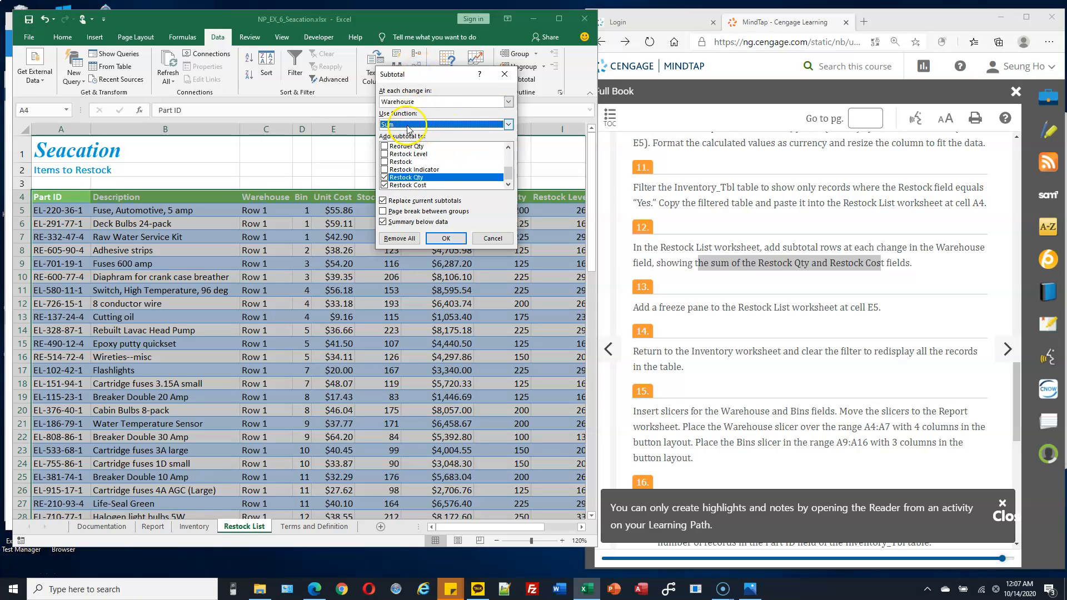
{"action": "left_click", "coordinate": [445, 238]}
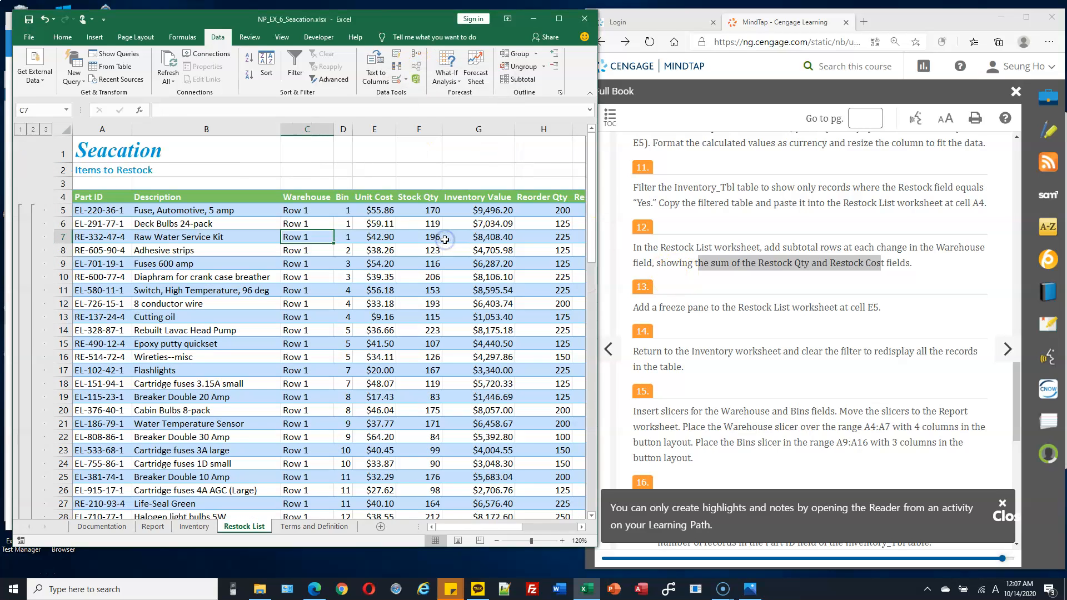
Step: Examine the Row 1 and Row 2 subtotal rows in the Restock Qty and Restock Cost columns
{"action": "scroll", "coordinate": [360, 300], "scroll_direction": "down", "scroll_amount": 3}
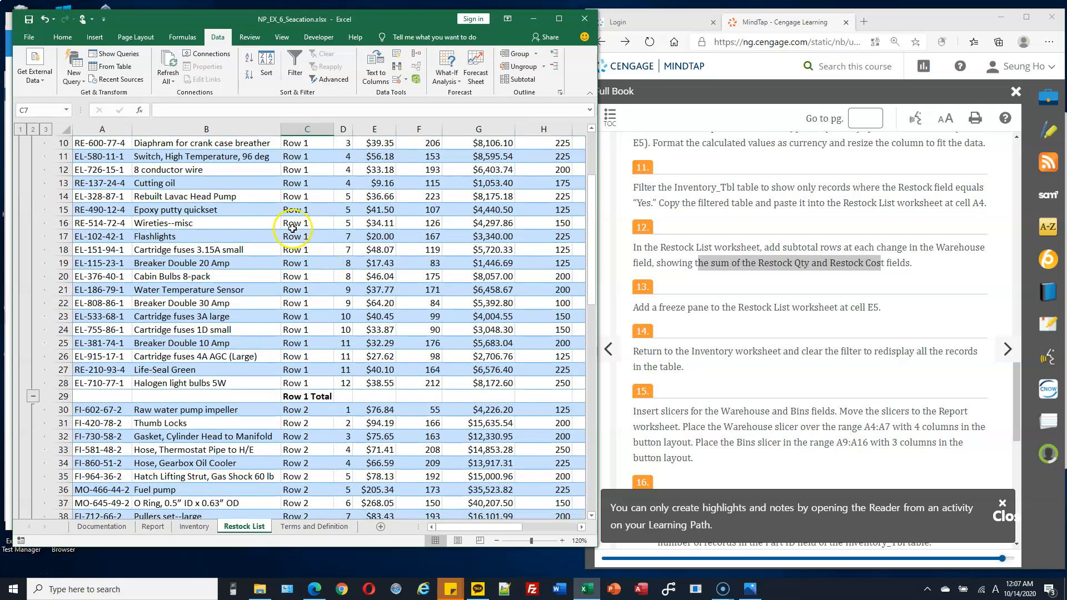
{"action": "scroll", "coordinate": [311, 214], "scroll_direction": "up", "scroll_amount": 3}
{"action": "scroll", "coordinate": [318, 255], "scroll_direction": "down", "scroll_amount": 3}
{"action": "left_click_drag", "start_coordinate": [469, 527], "coordinate": [540, 526]}
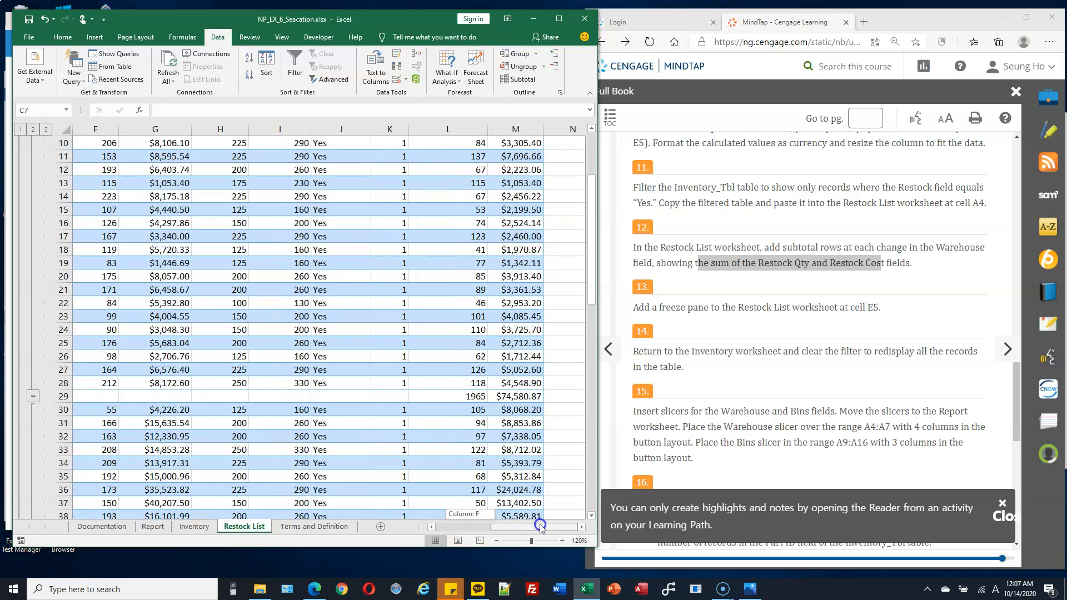
{"action": "left_click_drag", "start_coordinate": [481, 397], "coordinate": [522, 397]}
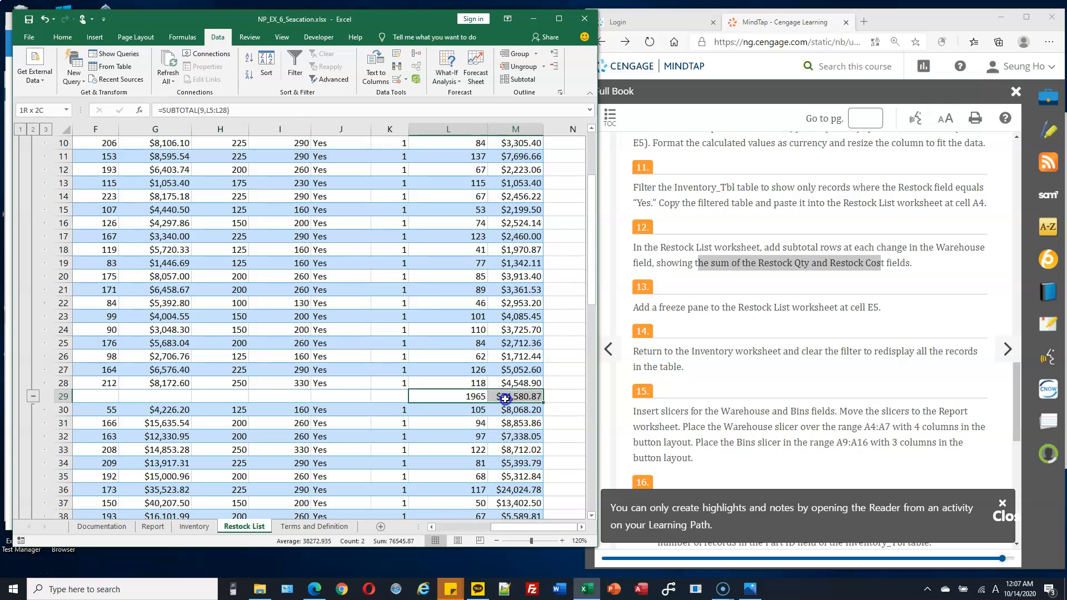
{"action": "scroll", "coordinate": [528, 340], "scroll_direction": "up", "scroll_amount": 3}
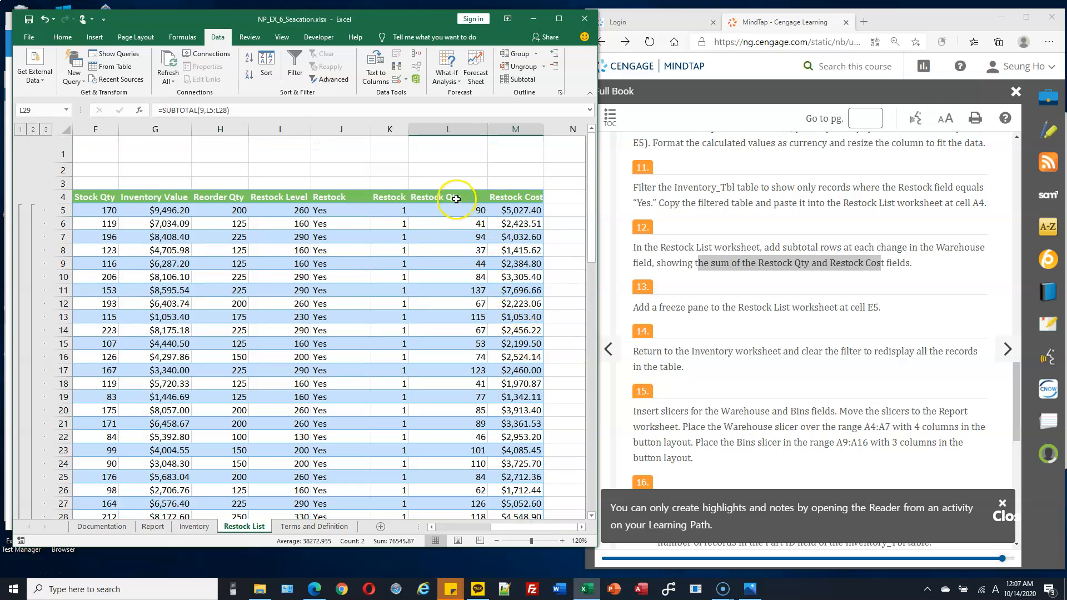
{"action": "scroll", "coordinate": [521, 257], "scroll_direction": "down", "scroll_amount": 5}
{"action": "scroll", "coordinate": [479, 304], "scroll_direction": "down", "scroll_amount": 4}
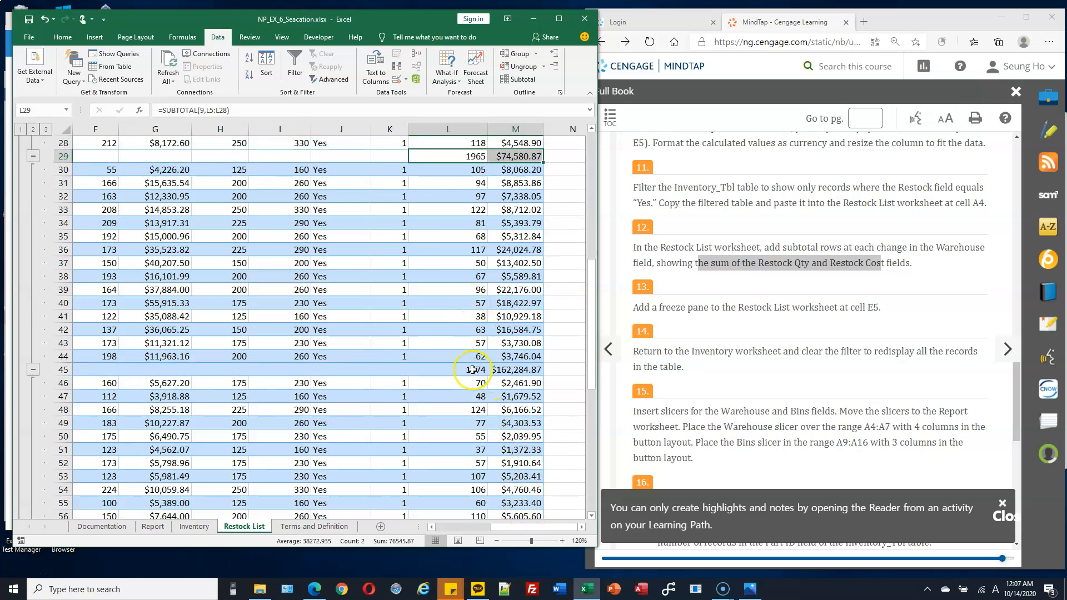
{"action": "left_click_drag", "start_coordinate": [472, 370], "coordinate": [517, 370]}
{"action": "left_click_drag", "start_coordinate": [556, 526], "coordinate": [467, 530]}
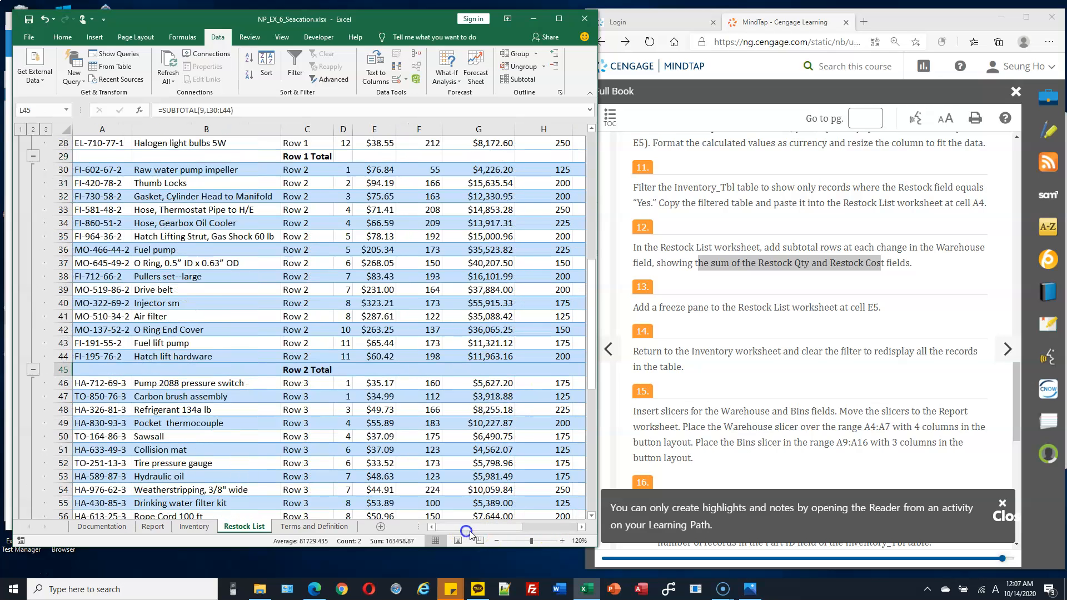
Step: Check the Row 3, Row 4 and Grand Total rows at the end of the Restock List records
{"action": "scroll", "coordinate": [345, 378], "scroll_direction": "down", "scroll_amount": 5}
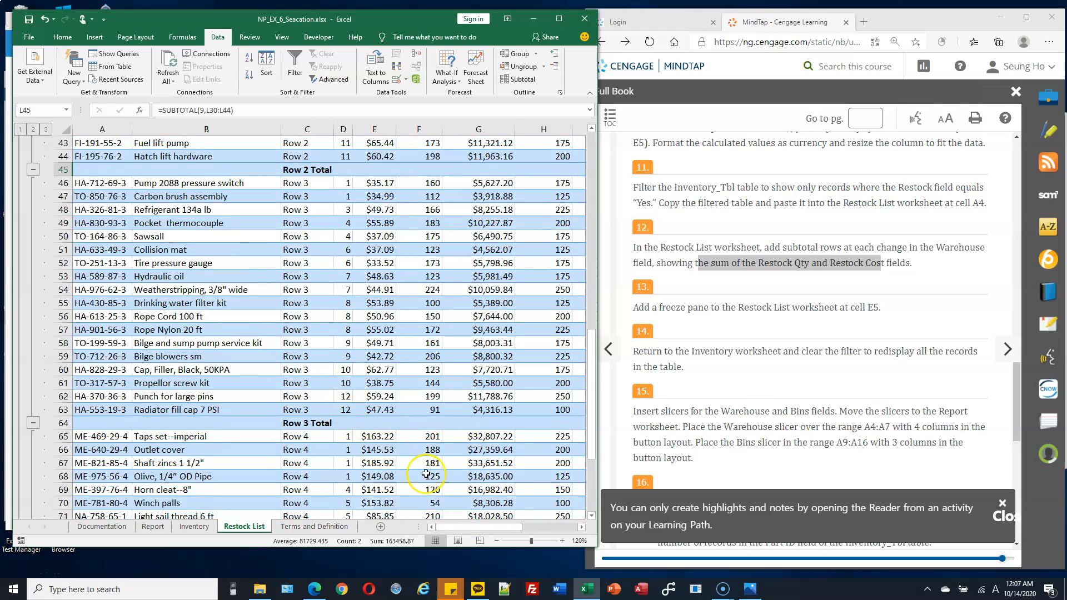
{"action": "scroll", "coordinate": [426, 474], "scroll_direction": "down", "scroll_amount": 6}
{"action": "scroll", "coordinate": [447, 442], "scroll_direction": "up", "scroll_amount": 2}
{"action": "scroll", "coordinate": [444, 444], "scroll_direction": "down", "scroll_amount": 3}
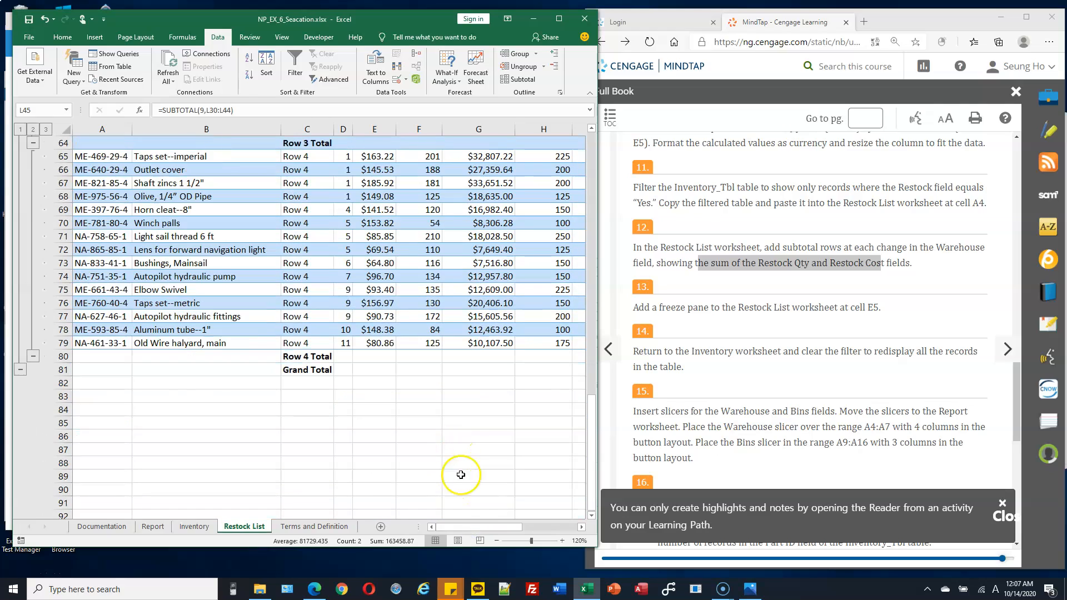
{"action": "left_click_drag", "start_coordinate": [514, 527], "coordinate": [573, 526]}
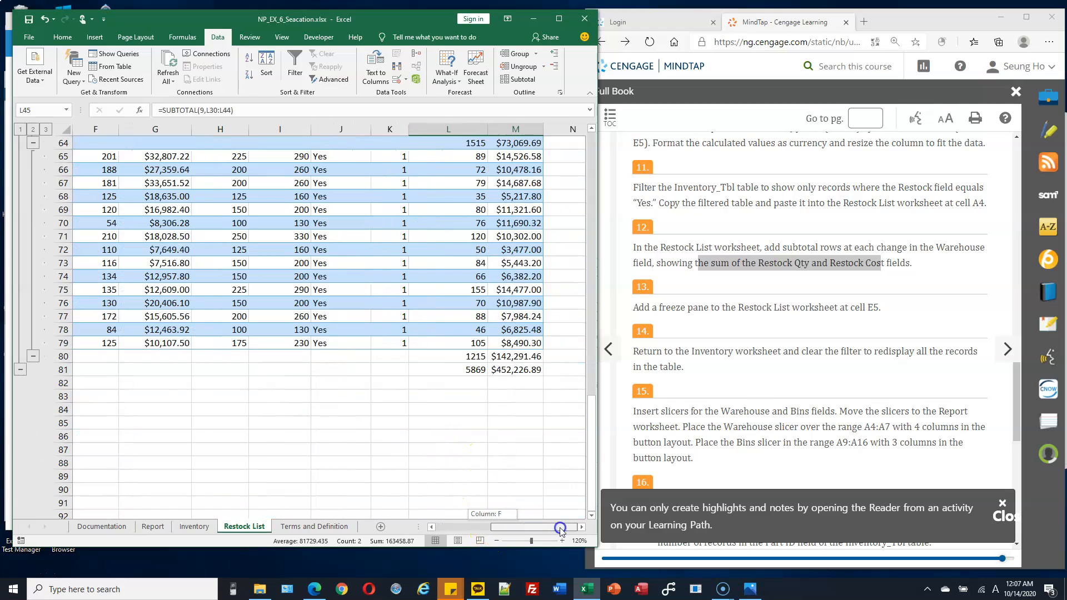
{"action": "left_click", "coordinate": [522, 372]}
{"action": "left_click_drag", "start_coordinate": [435, 370], "coordinate": [512, 370]}
{"action": "left_click_drag", "start_coordinate": [543, 526], "coordinate": [486, 526]}
Step: Freeze the panes of the Restock List worksheet at cell E5
{"action": "left_click", "coordinate": [713, 321]}
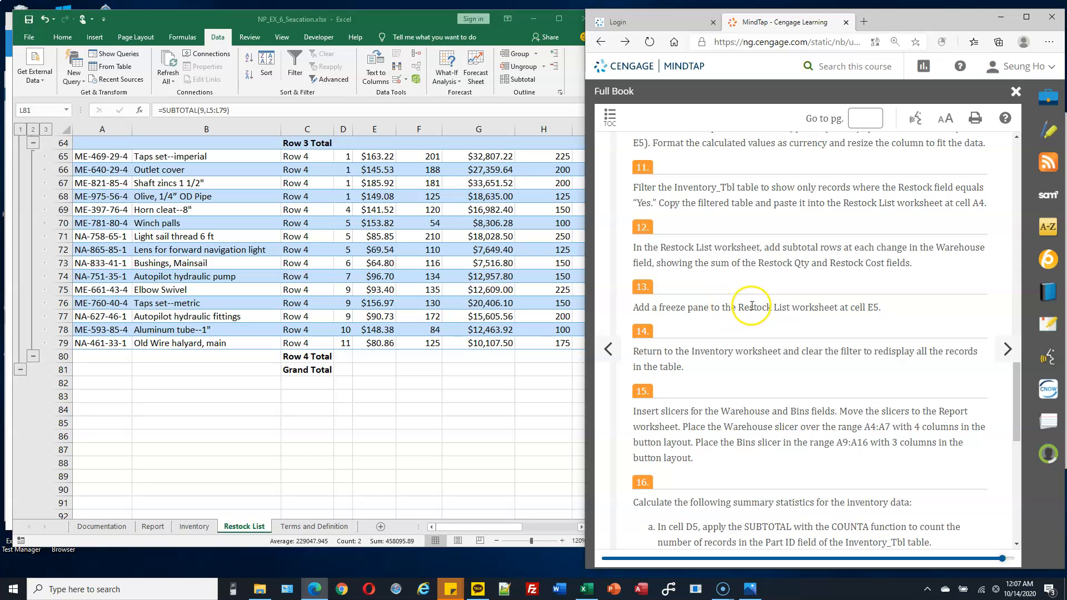
{"action": "left_click_drag", "start_coordinate": [737, 308], "coordinate": [881, 308]}
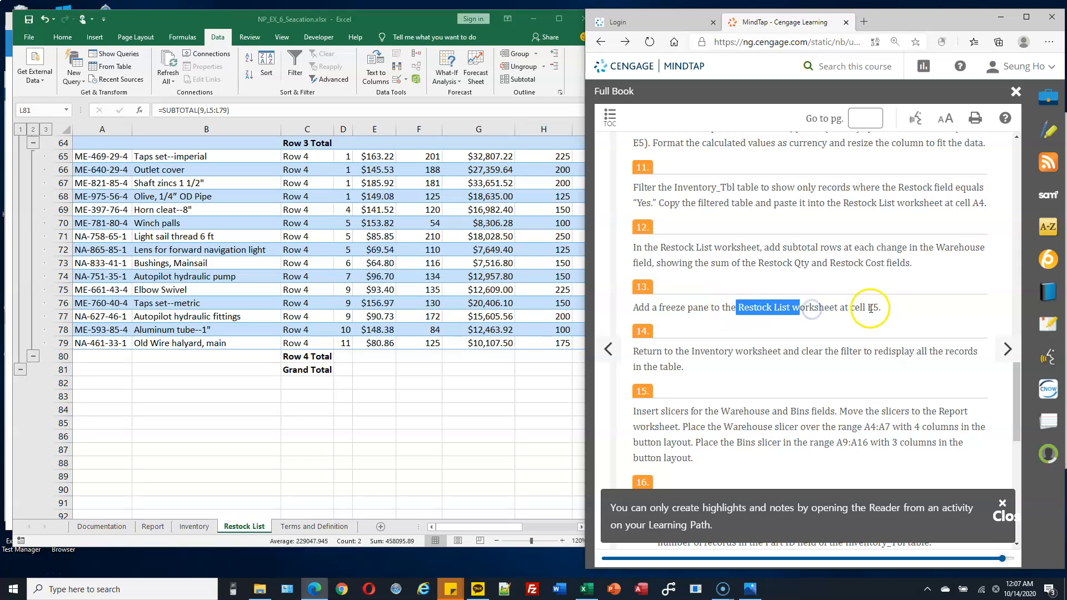
{"action": "scroll", "coordinate": [396, 237], "scroll_direction": "up", "scroll_amount": 20}
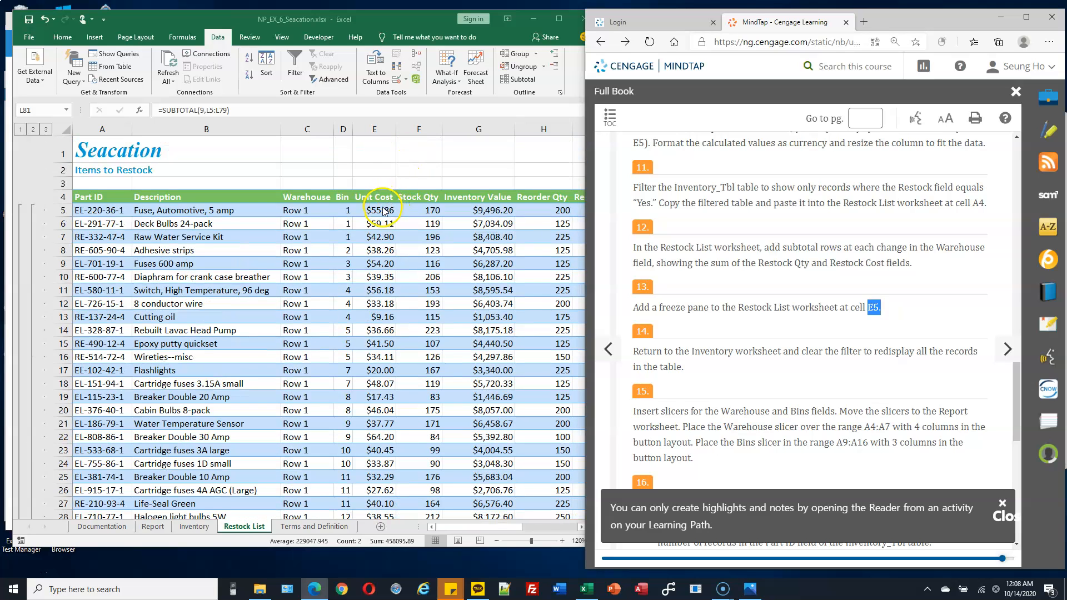
{"action": "left_click", "coordinate": [383, 210]}
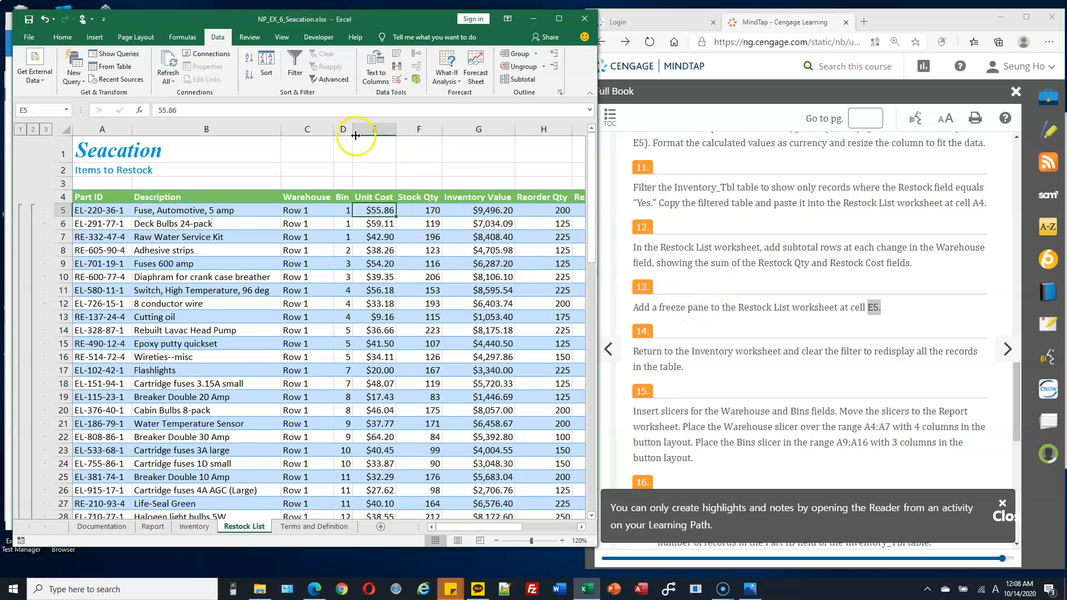
{"action": "left_click", "coordinate": [143, 39]}
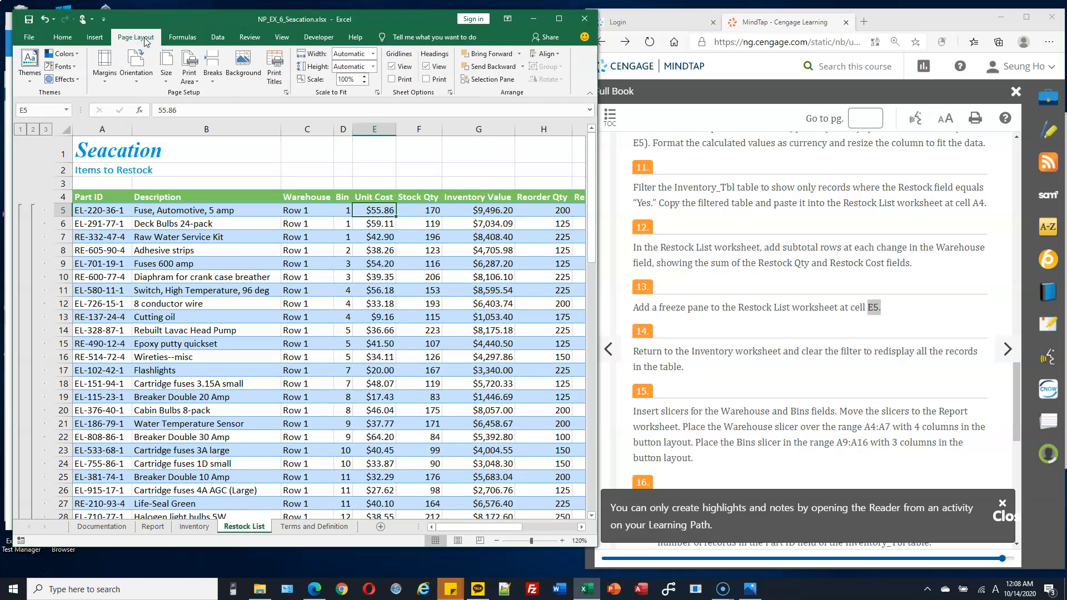
{"action": "left_click", "coordinate": [281, 37]}
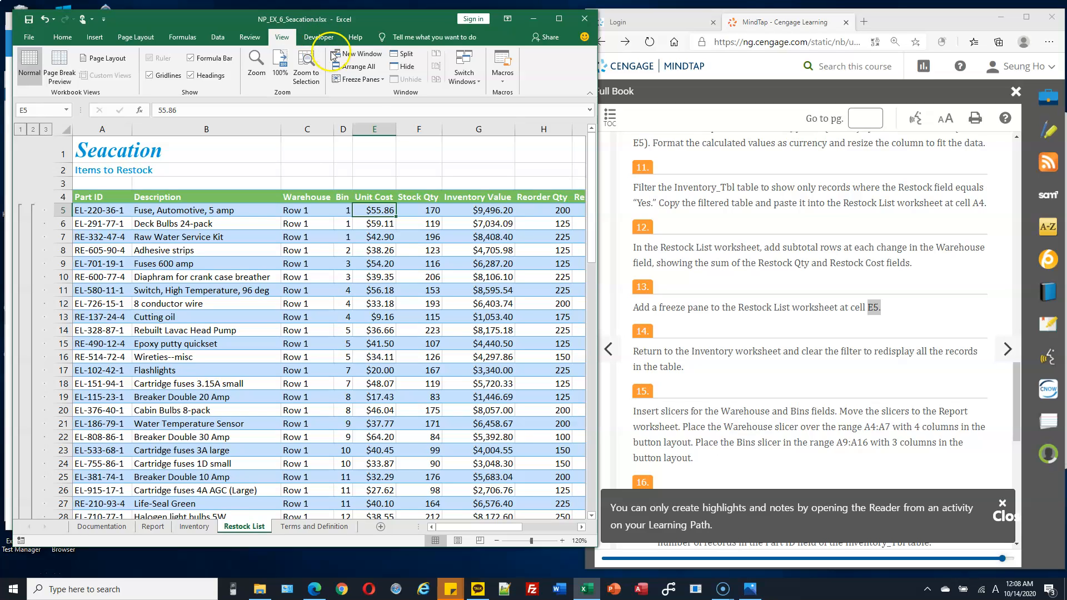
{"action": "left_click", "coordinate": [379, 80]}
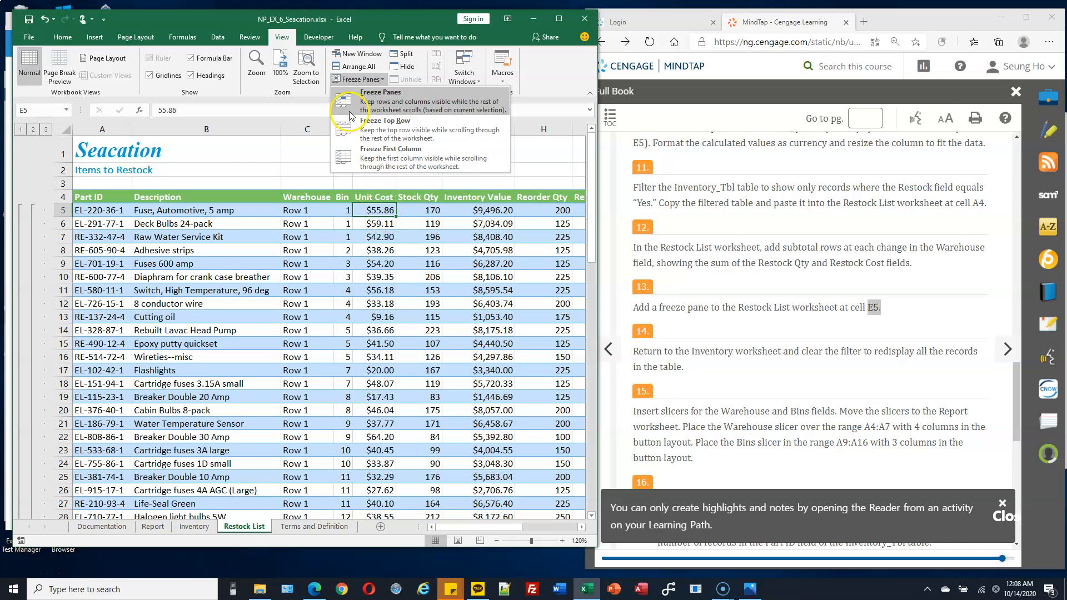
{"action": "left_click", "coordinate": [408, 106]}
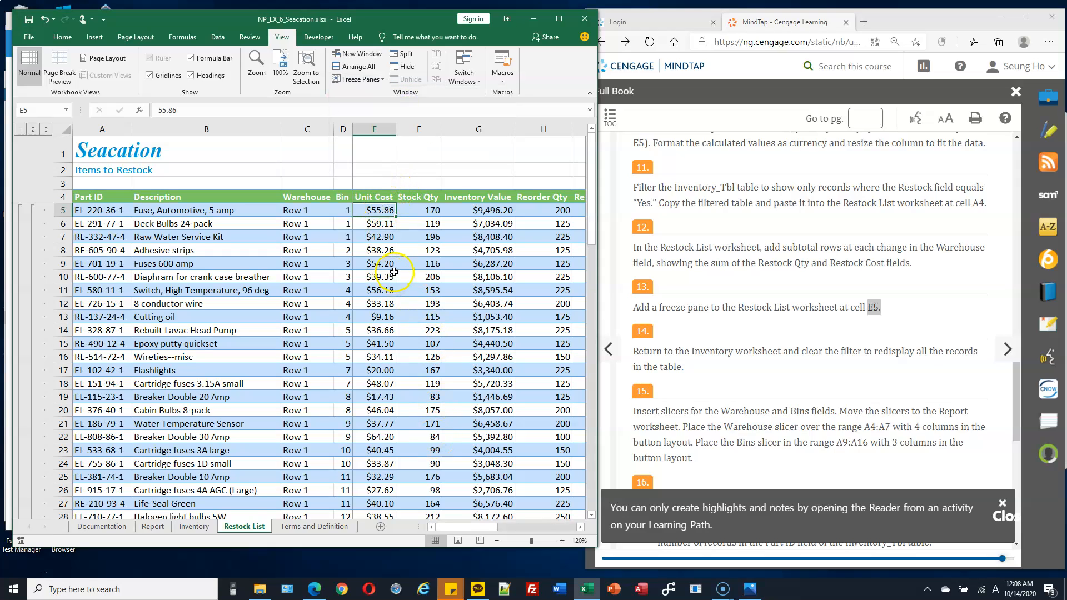
Step: Examine how the heading rows and the Part ID through Bin columns behave while moving through the Restock List records
{"action": "scroll", "coordinate": [393, 272], "scroll_direction": "down", "scroll_amount": 15}
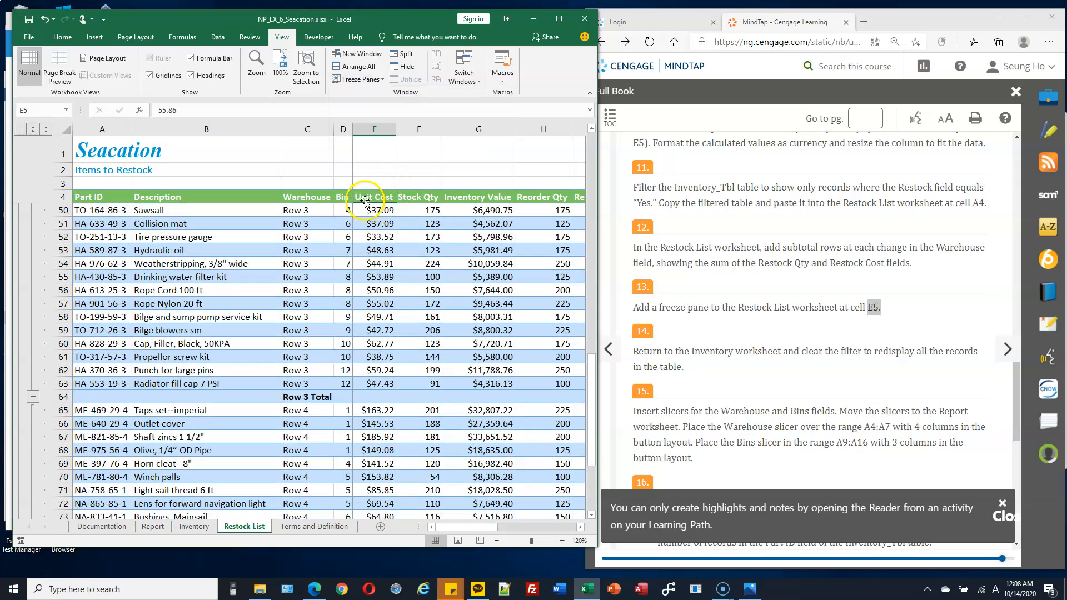
{"action": "left_click_drag", "start_coordinate": [364, 199], "coordinate": [424, 197]}
{"action": "scroll", "coordinate": [448, 213], "scroll_direction": "down", "scroll_amount": 4}
{"action": "scroll", "coordinate": [448, 213], "scroll_direction": "up", "scroll_amount": 7}
{"action": "scroll", "coordinate": [453, 180], "scroll_direction": "up", "scroll_amount": 12}
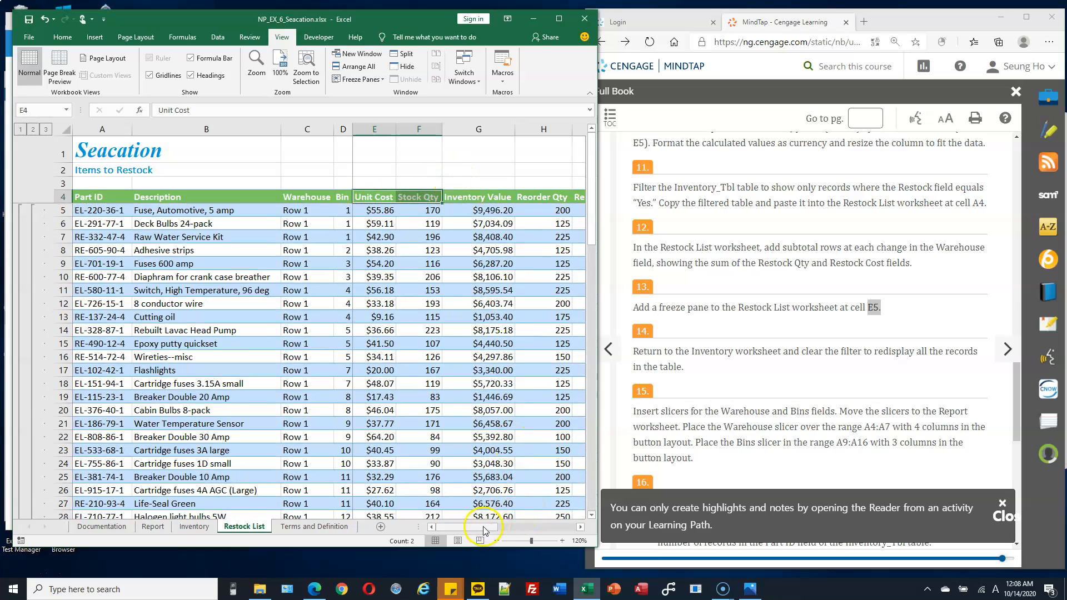
{"action": "scroll", "coordinate": [333, 222], "scroll_direction": "down", "scroll_amount": 1}
{"action": "left_click_drag", "start_coordinate": [343, 128], "coordinate": [110, 150]}
{"action": "left_click", "coordinate": [459, 237]}
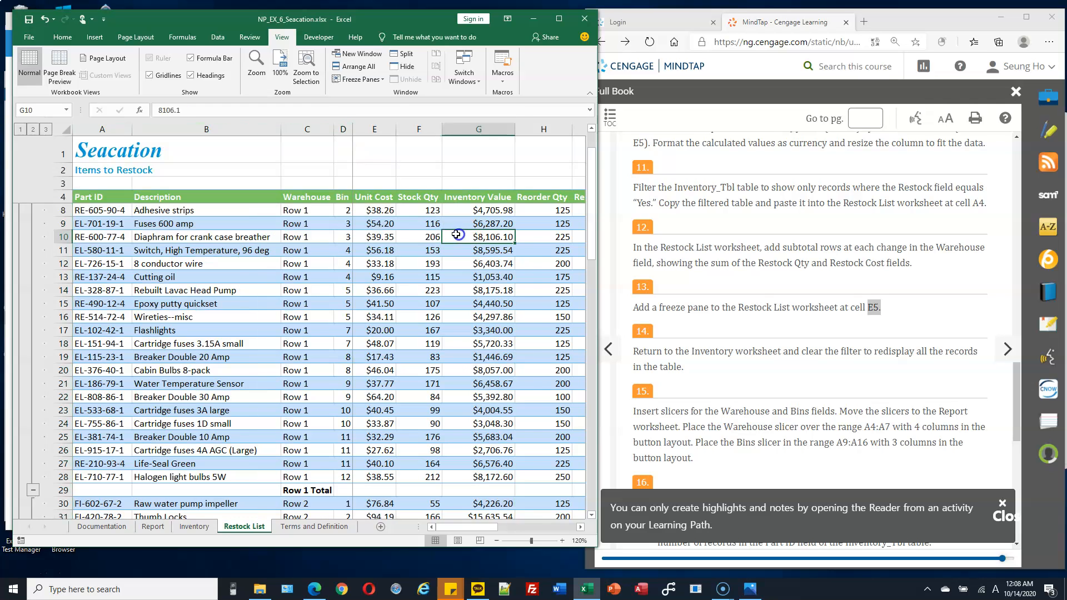
{"action": "left_click", "coordinate": [332, 199]}
{"action": "left_click_drag", "start_coordinate": [472, 526], "coordinate": [333, 531]}
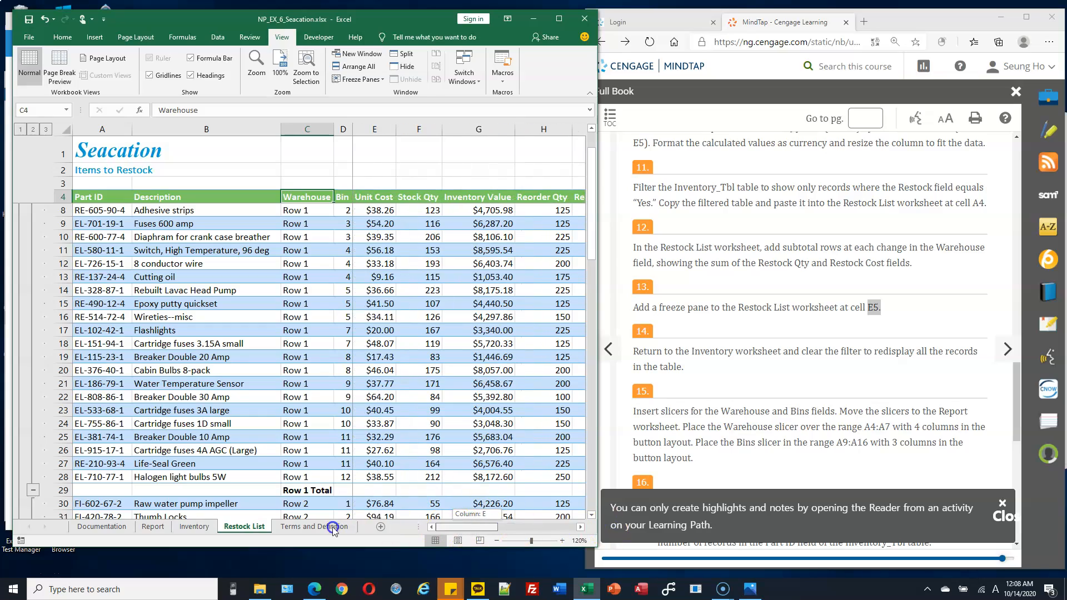
{"action": "scroll", "coordinate": [455, 359], "scroll_direction": "down", "scroll_amount": 5}
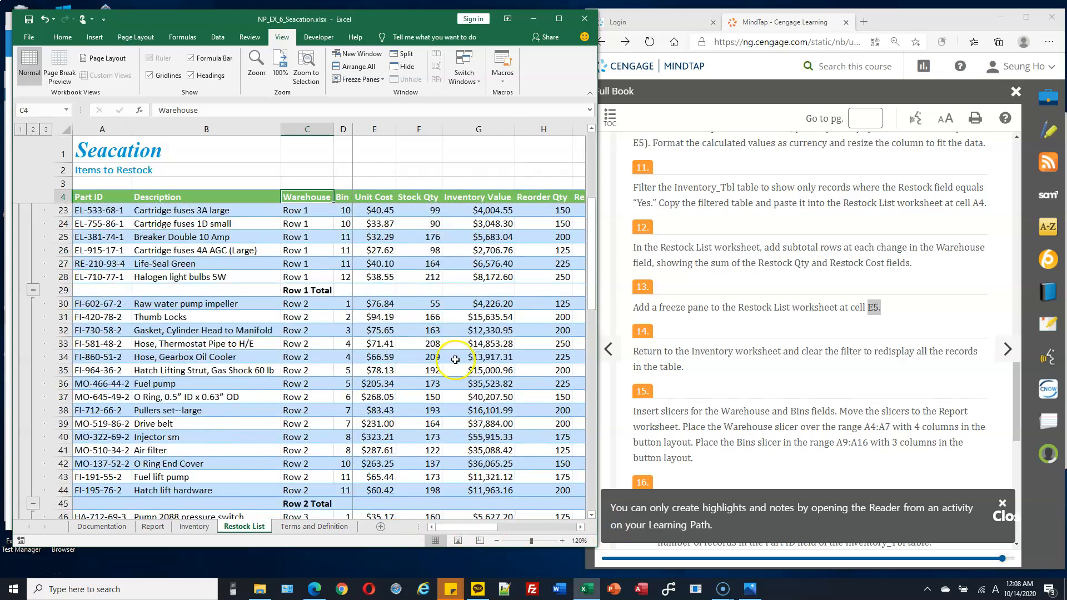
{"action": "scroll", "coordinate": [455, 359], "scroll_direction": "down", "scroll_amount": 10}
{"action": "mouse_move", "coordinate": [467, 527]}
{"action": "left_mouse_down"}
{"action": "mouse_move", "coordinate": [576, 529]}
{"action": "mouse_move", "coordinate": [450, 528]}
{"action": "left_mouse_up"}
{"action": "scroll", "coordinate": [408, 290], "scroll_direction": "up", "scroll_amount": 6}
{"action": "scroll", "coordinate": [409, 290], "scroll_direction": "up", "scroll_amount": 10}
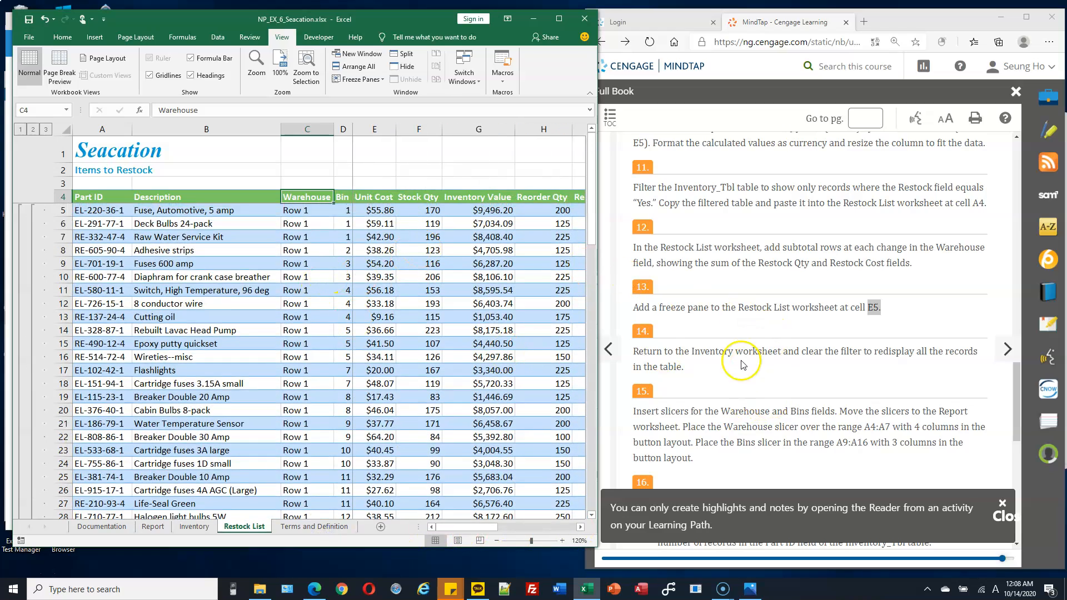
Step: Return to the Inventory worksheet and clear the Restock filter from the table to redisplay all its records
{"action": "left_click", "coordinate": [194, 526]}
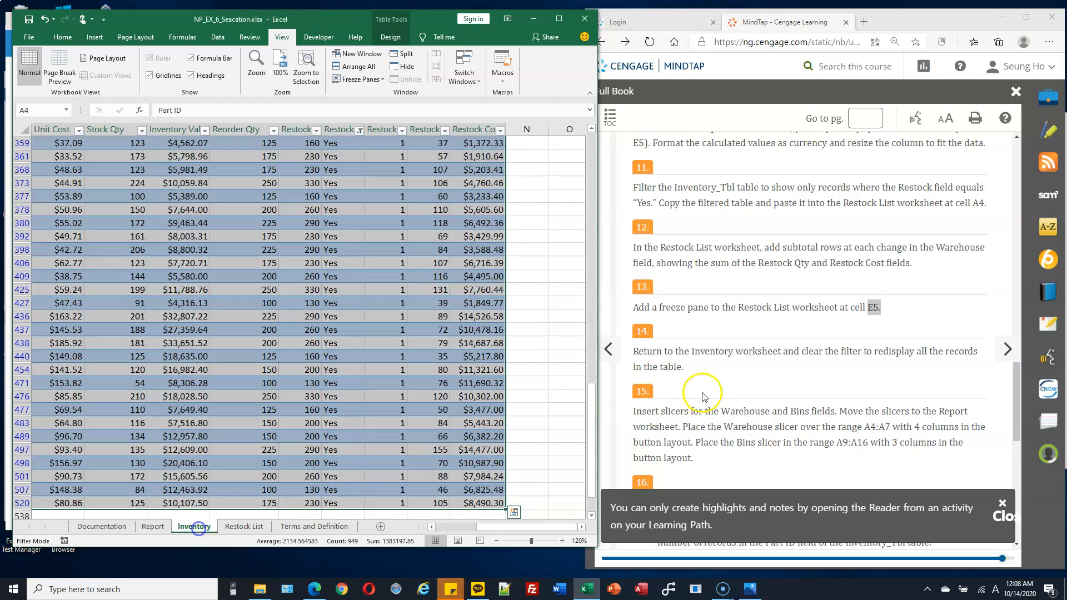
{"action": "scroll", "coordinate": [786, 369], "scroll_direction": "down", "scroll_amount": 1}
{"action": "left_click", "coordinate": [342, 264]}
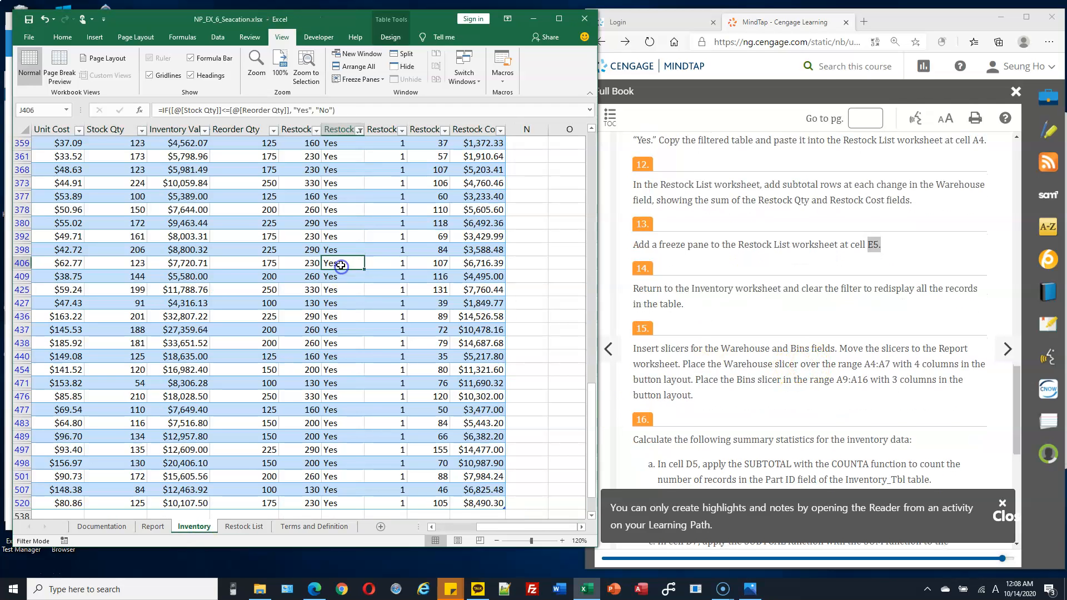
{"action": "left_click", "coordinate": [217, 37]}
{"action": "left_click", "coordinate": [295, 65]}
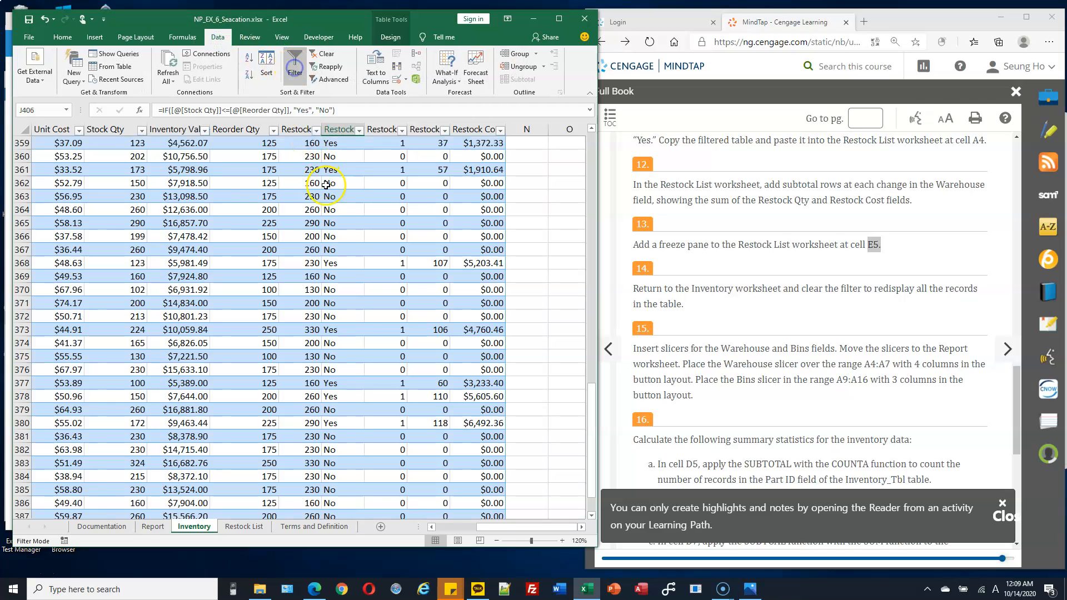
{"action": "left_click", "coordinate": [344, 212]}
{"action": "left_click_drag", "start_coordinate": [591, 391], "coordinate": [587, 105]}
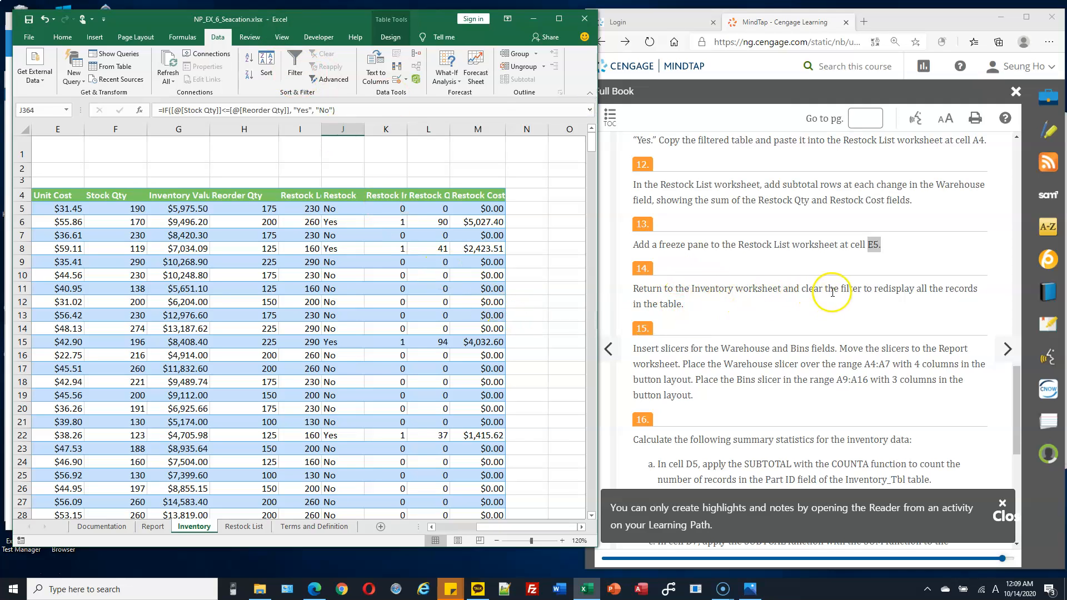
Step: Insert slicers for the Warehouse and Bin fields of the Inventory table
{"action": "scroll", "coordinate": [744, 309], "scroll_direction": "down", "scroll_amount": 3}
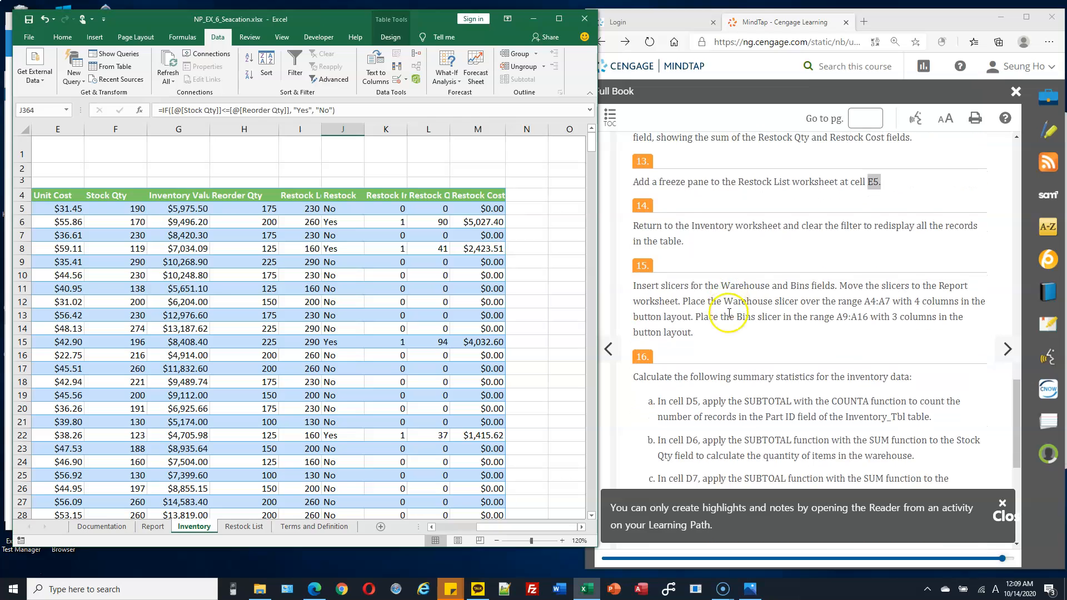
{"action": "scroll", "coordinate": [723, 312], "scroll_direction": "up", "scroll_amount": 1}
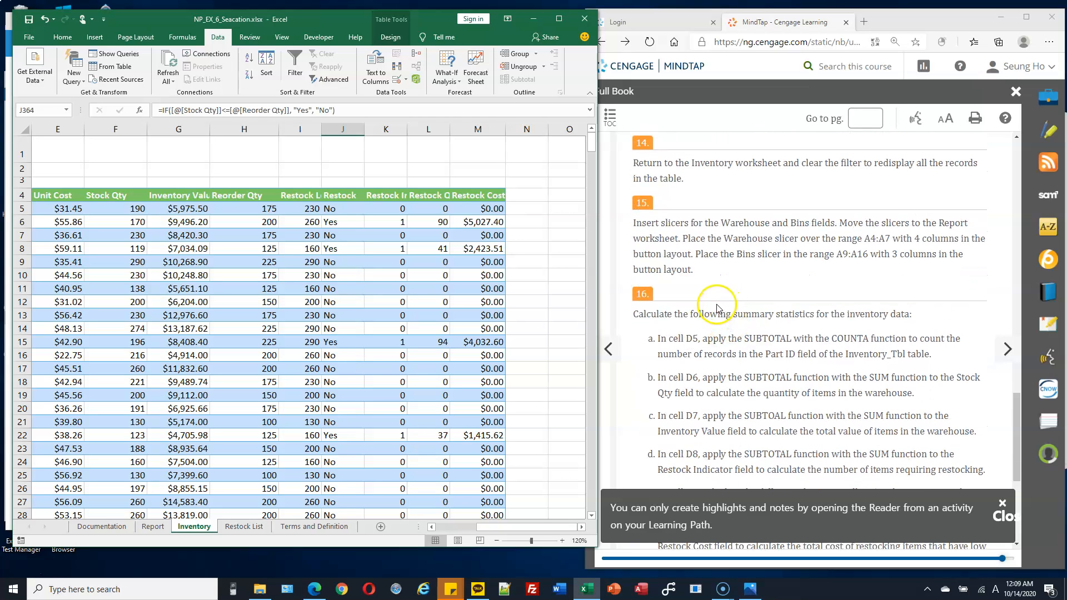
{"action": "left_click", "coordinate": [200, 275]}
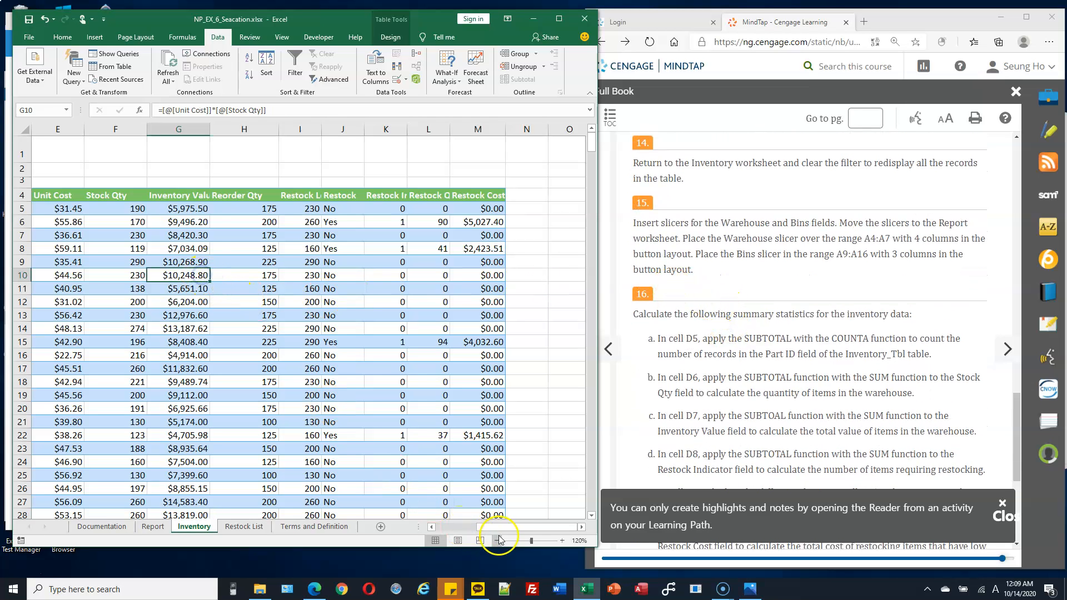
{"action": "left_click_drag", "start_coordinate": [507, 528], "coordinate": [455, 530]}
{"action": "left_click", "coordinate": [269, 275]}
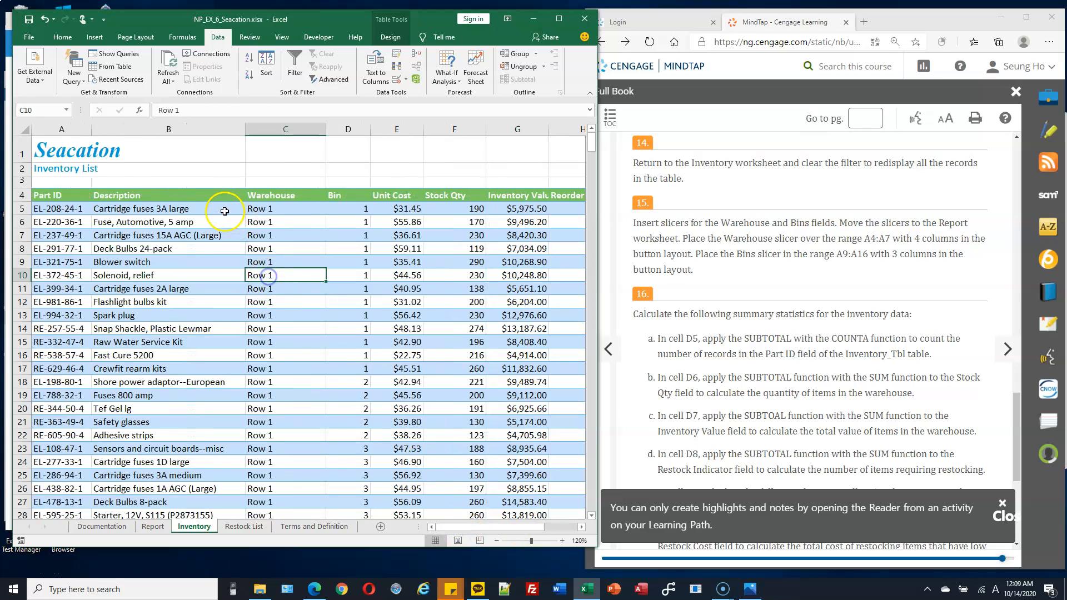
{"action": "left_click", "coordinate": [89, 37]}
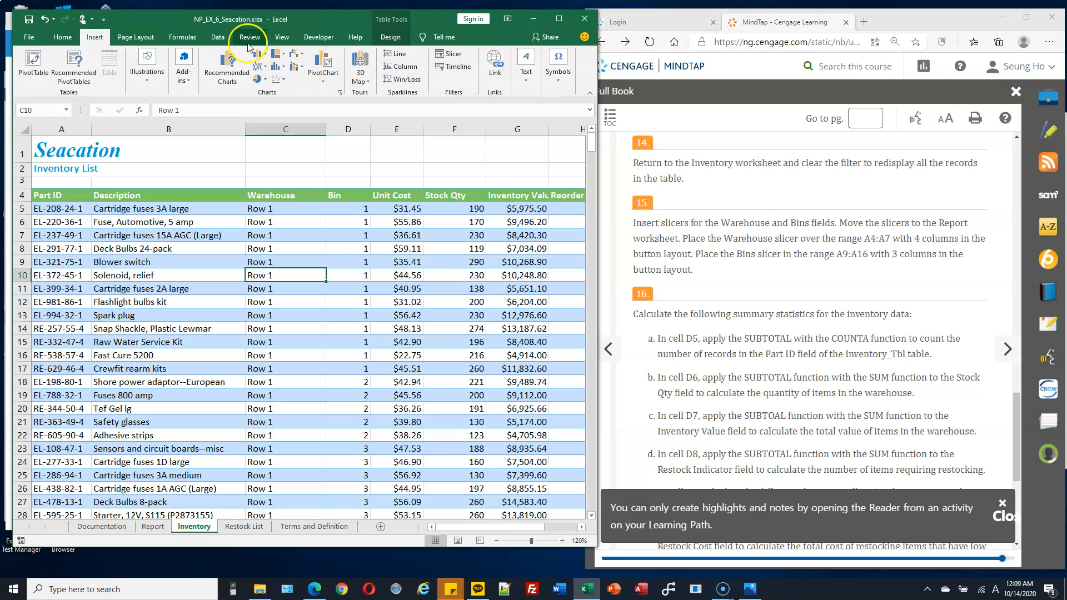
{"action": "left_click", "coordinate": [219, 40]}
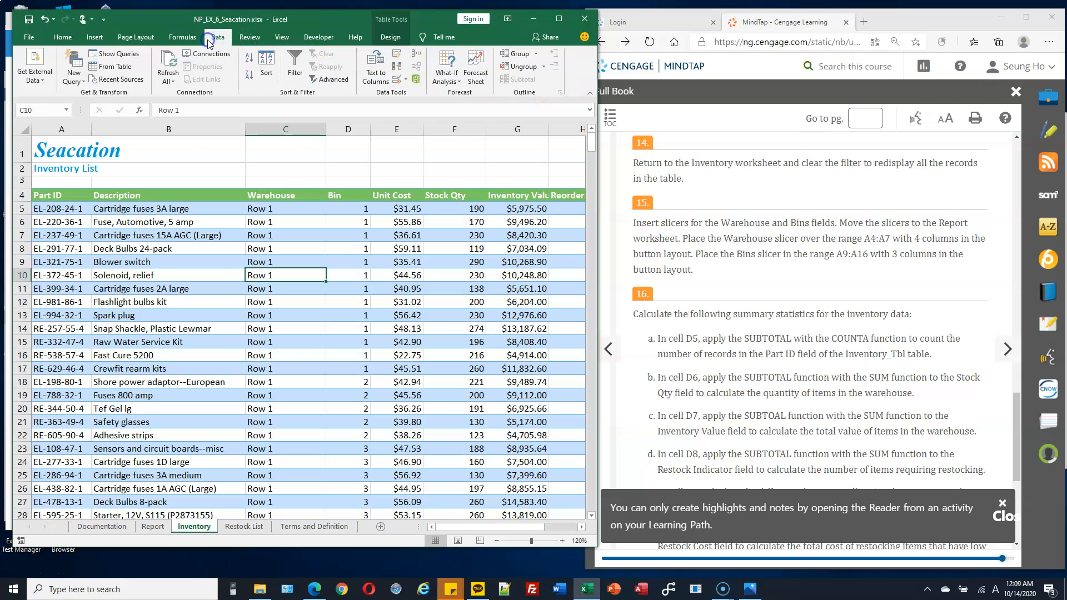
{"action": "left_click", "coordinate": [195, 40]}
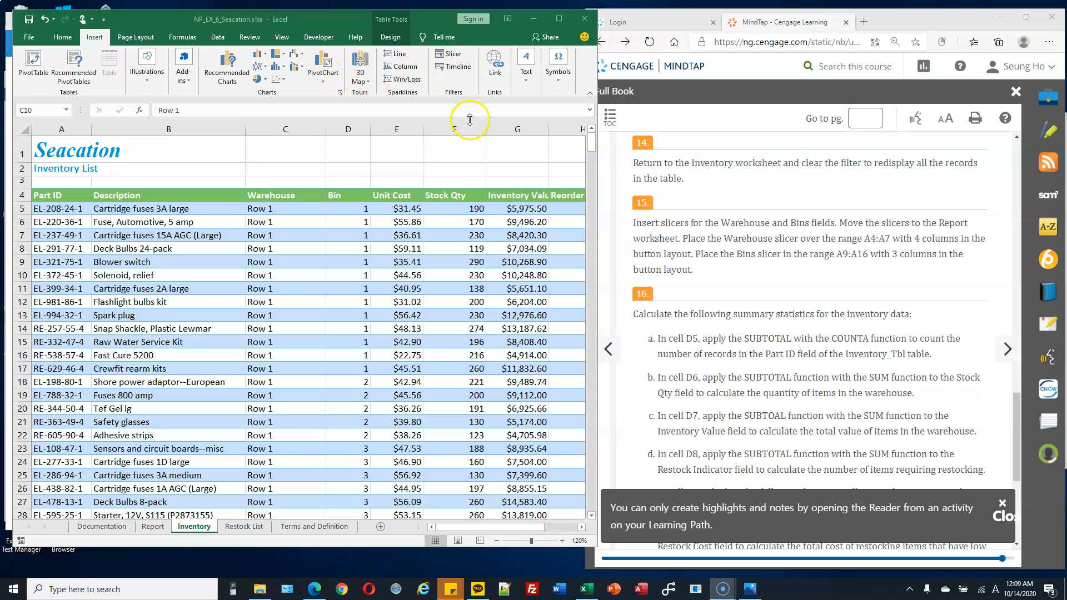
{"action": "left_click", "coordinate": [453, 58]}
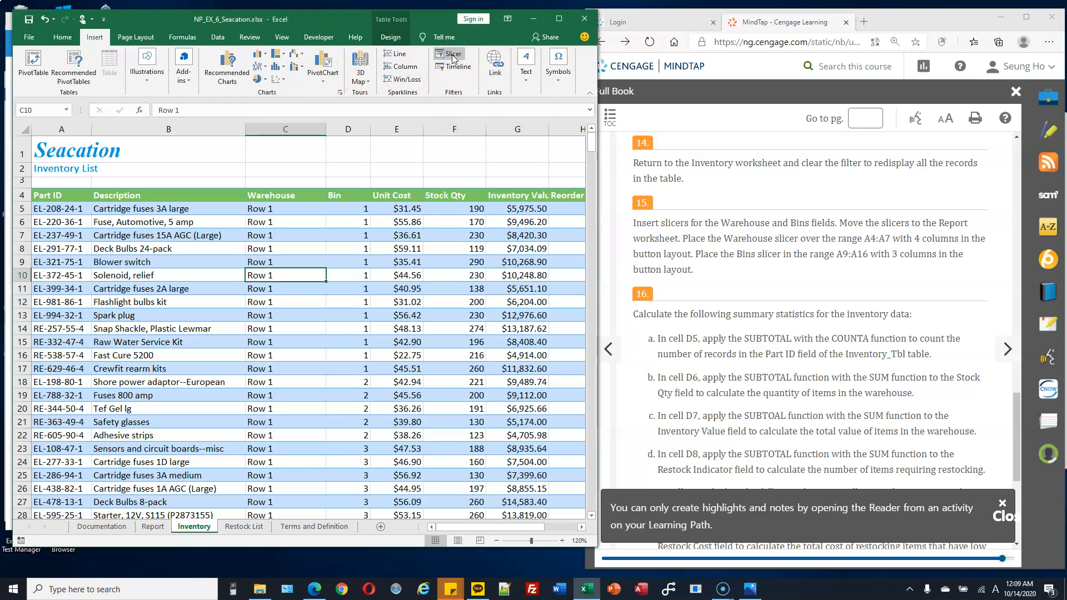
{"action": "left_click", "coordinate": [454, 58]}
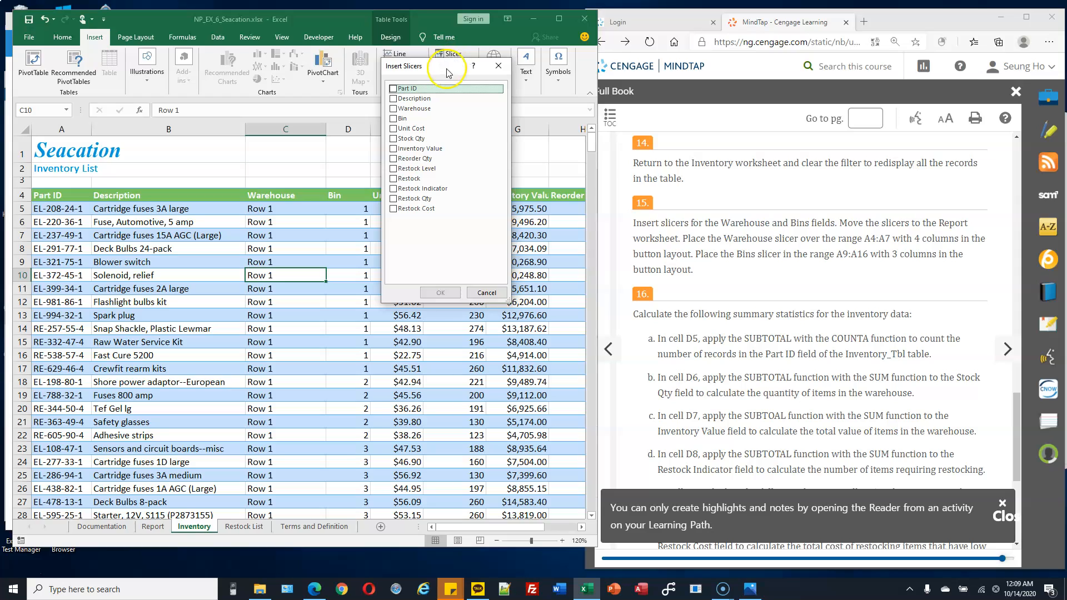
{"action": "left_click_drag", "start_coordinate": [447, 72], "coordinate": [456, 148]}
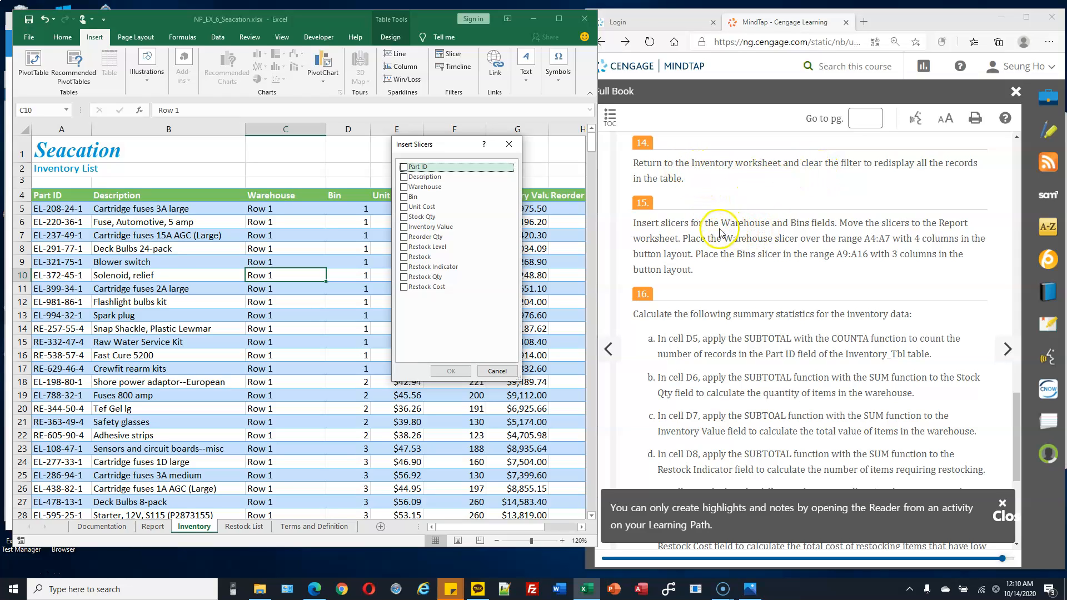
{"action": "left_click_drag", "start_coordinate": [699, 223], "coordinate": [837, 224]}
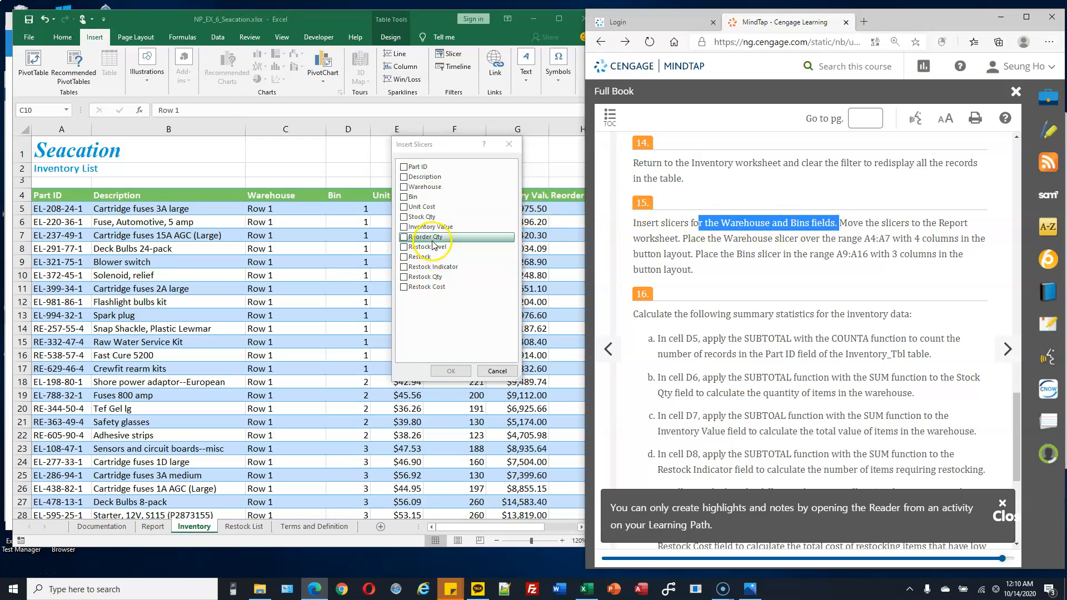
{"action": "left_click", "coordinate": [404, 188]}
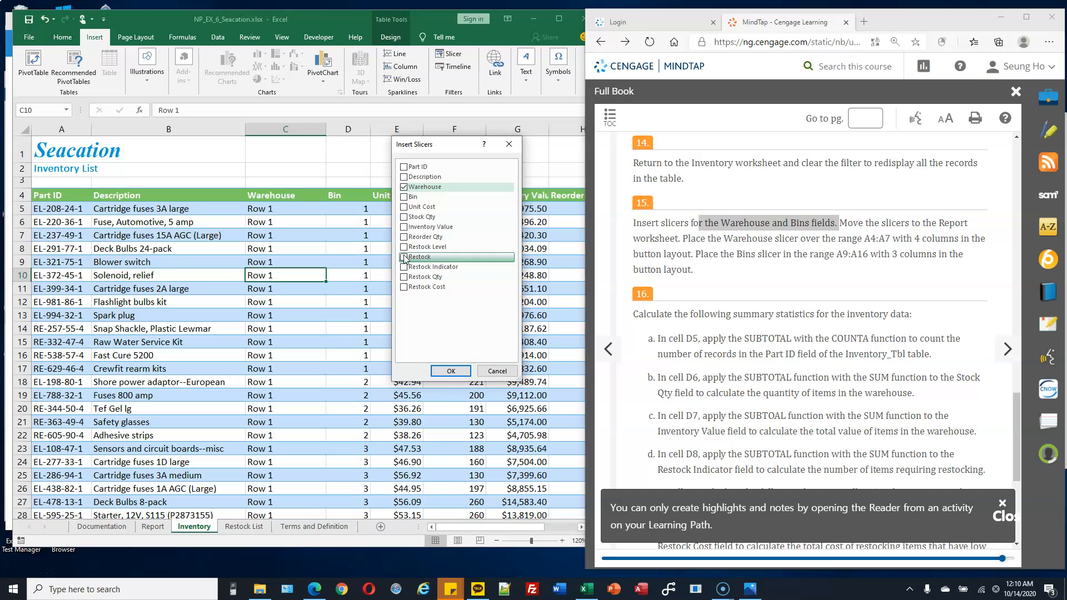
{"action": "left_click", "coordinate": [403, 198]}
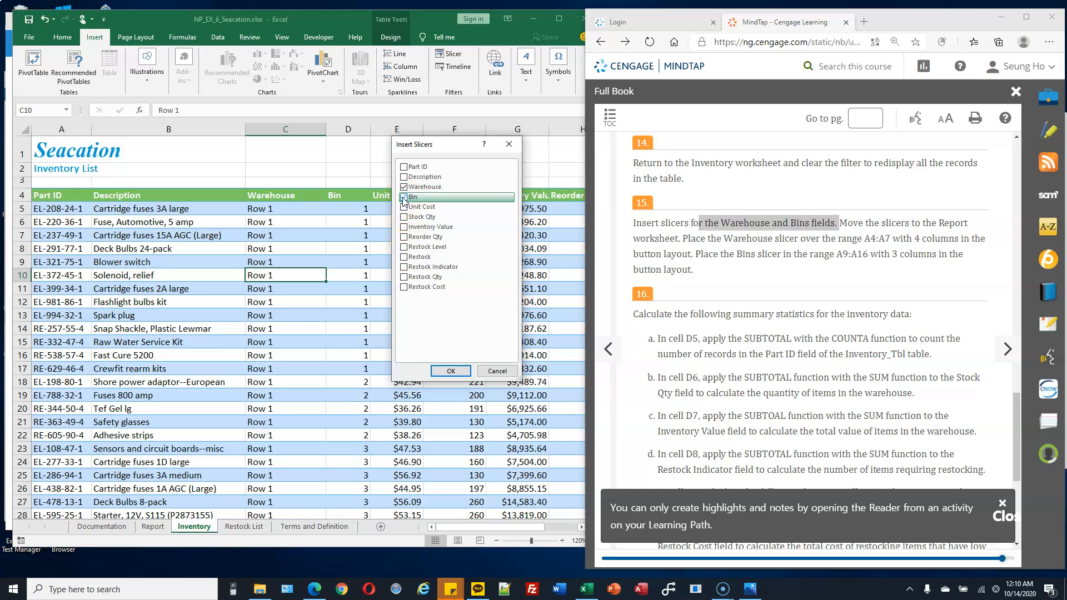
{"action": "left_click", "coordinate": [443, 372]}
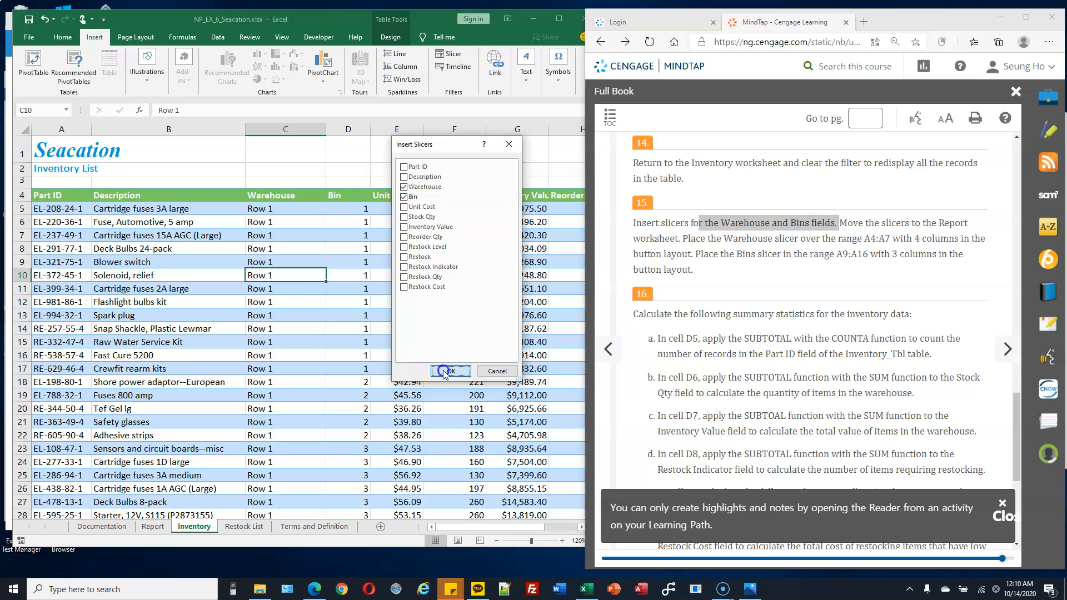
Step: Move the Bin slicer off the Warehouse slicer so the two sit side by side on the Inventory worksheet
{"action": "left_click", "coordinate": [331, 273]}
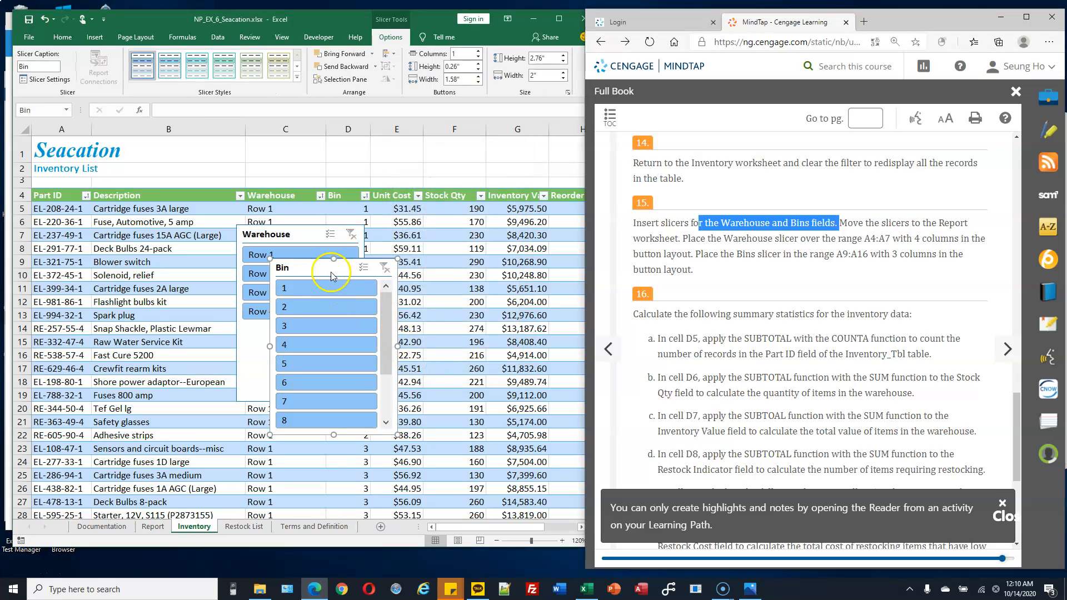
{"action": "left_click", "coordinate": [437, 230]}
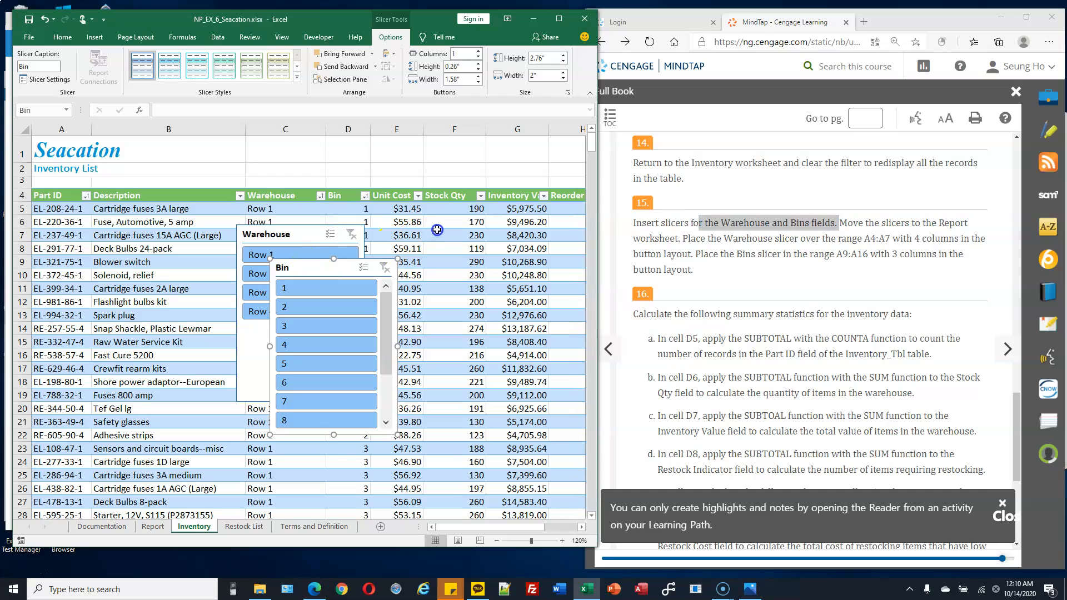
{"action": "left_click_drag", "start_coordinate": [341, 267], "coordinate": [447, 238]}
{"action": "left_click", "coordinate": [300, 238]}
{"action": "left_click", "coordinate": [410, 238]}
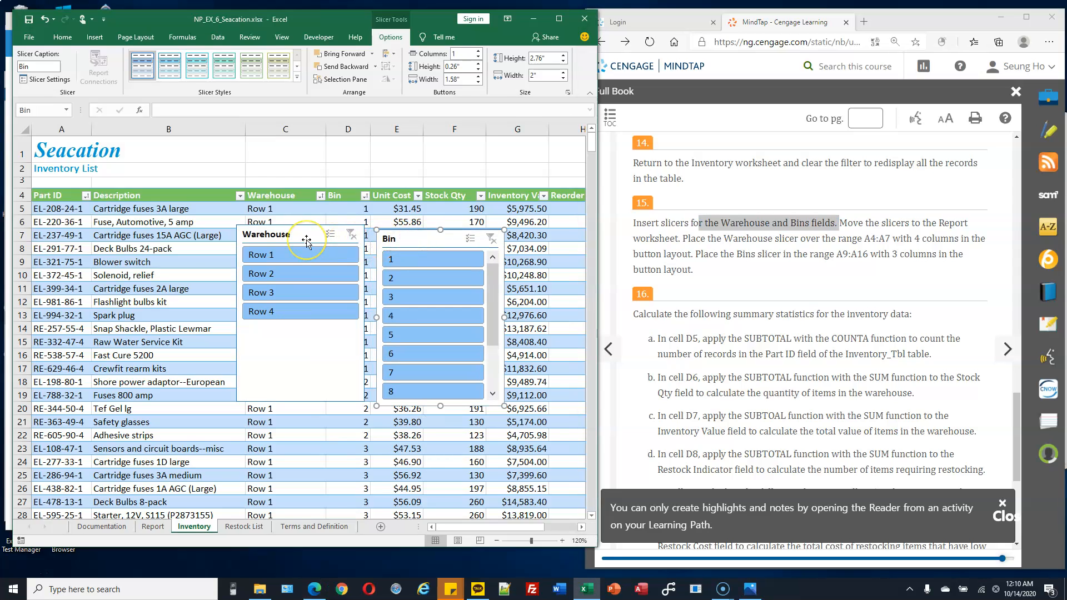
Step: Move the Warehouse and Bin slicers together from the Inventory worksheet to the Report worksheet, pasting them at cell A4
{"action": "left_click", "coordinate": [288, 239], "text": "ctrl"}
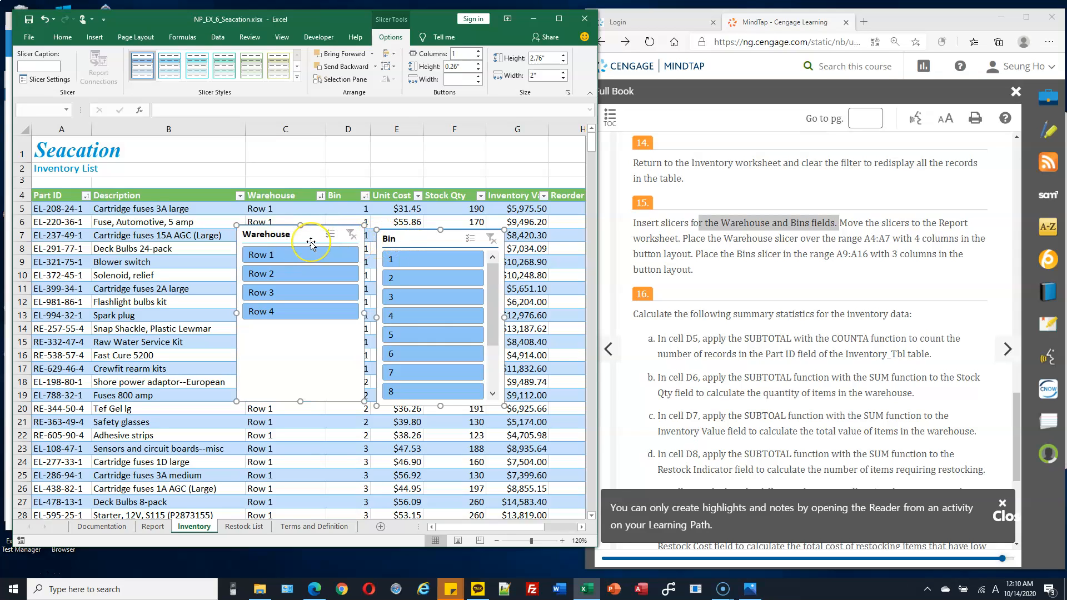
{"action": "left_click_drag", "start_coordinate": [406, 240], "coordinate": [423, 200]}
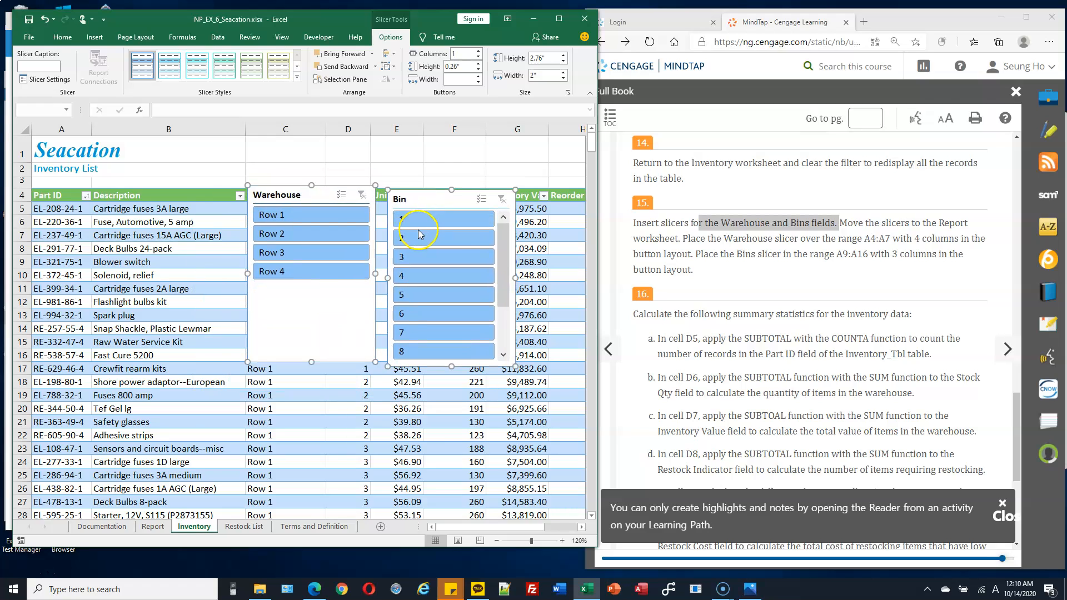
{"action": "key", "text": "ctrl+x"}
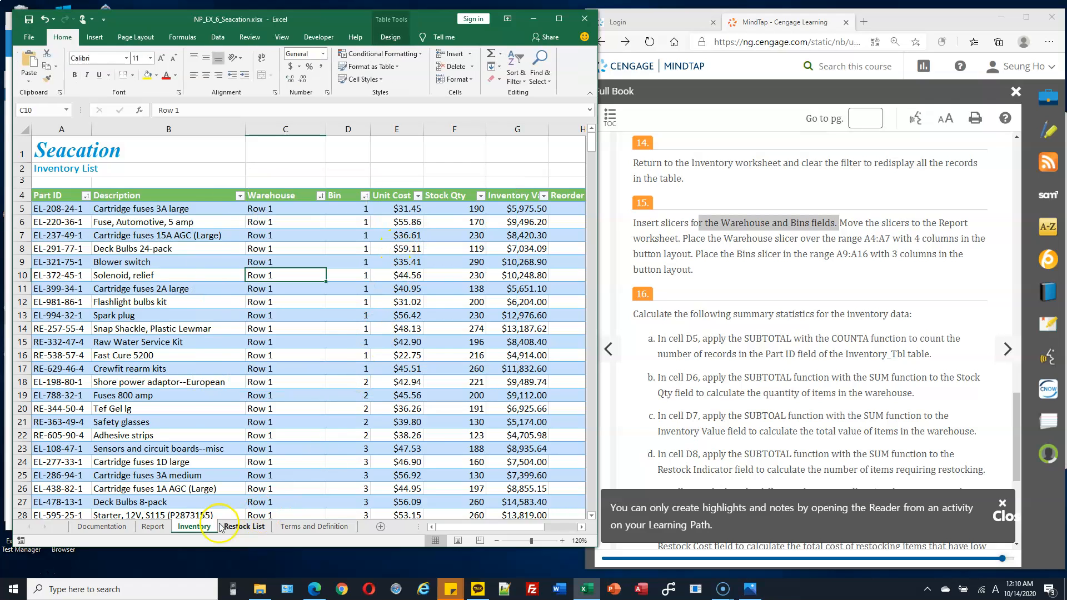
{"action": "left_click", "coordinate": [153, 527]}
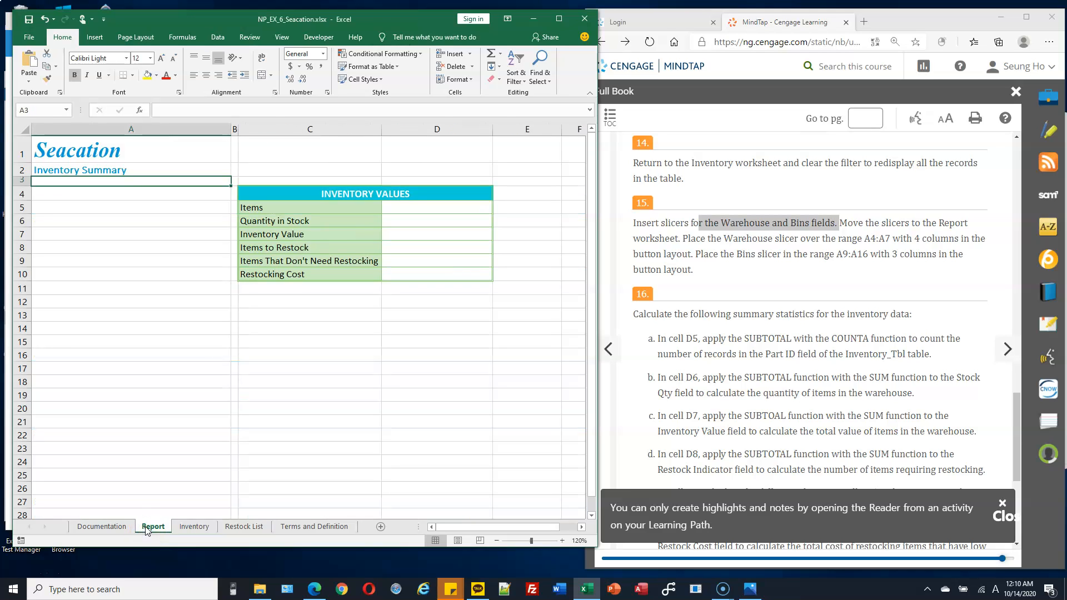
{"action": "left_click", "coordinate": [84, 207]}
{"action": "left_click", "coordinate": [82, 196]}
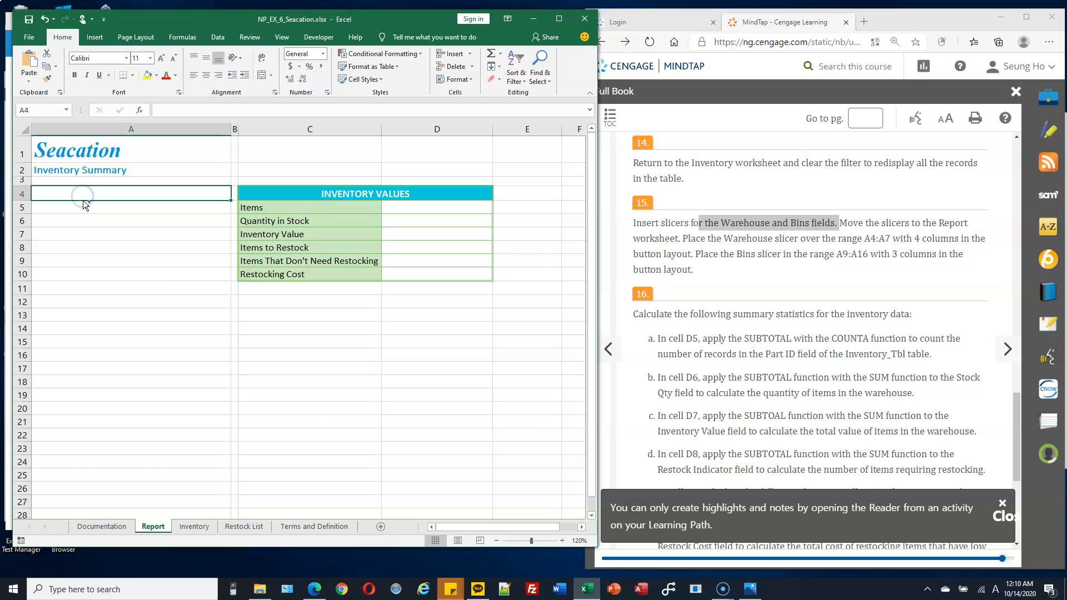
{"action": "key", "text": "ctrl+v"}
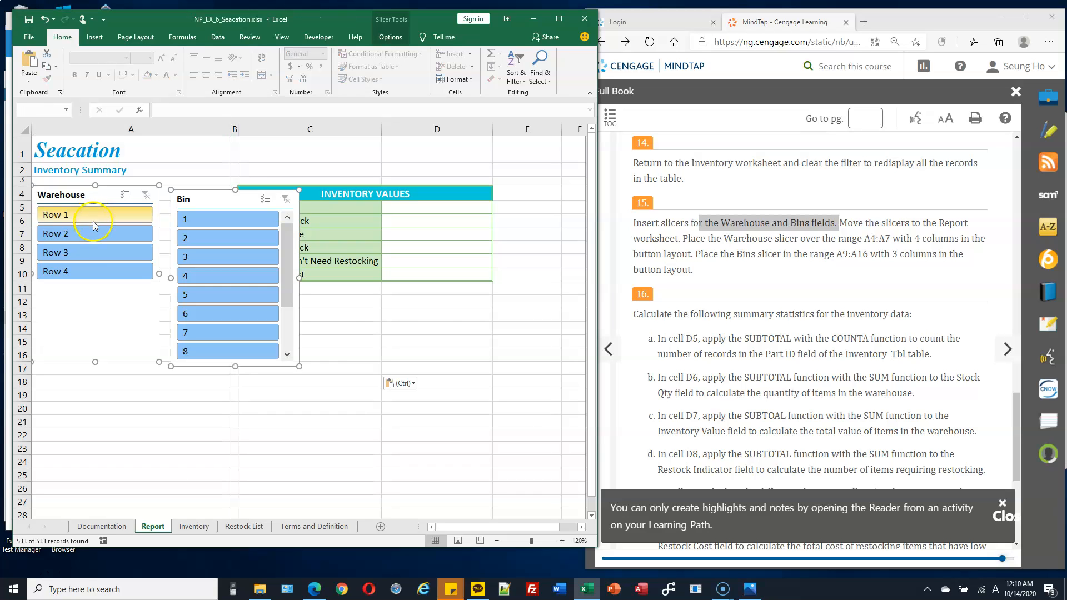
{"action": "left_click", "coordinate": [437, 317]}
{"action": "left_click", "coordinate": [417, 344]}
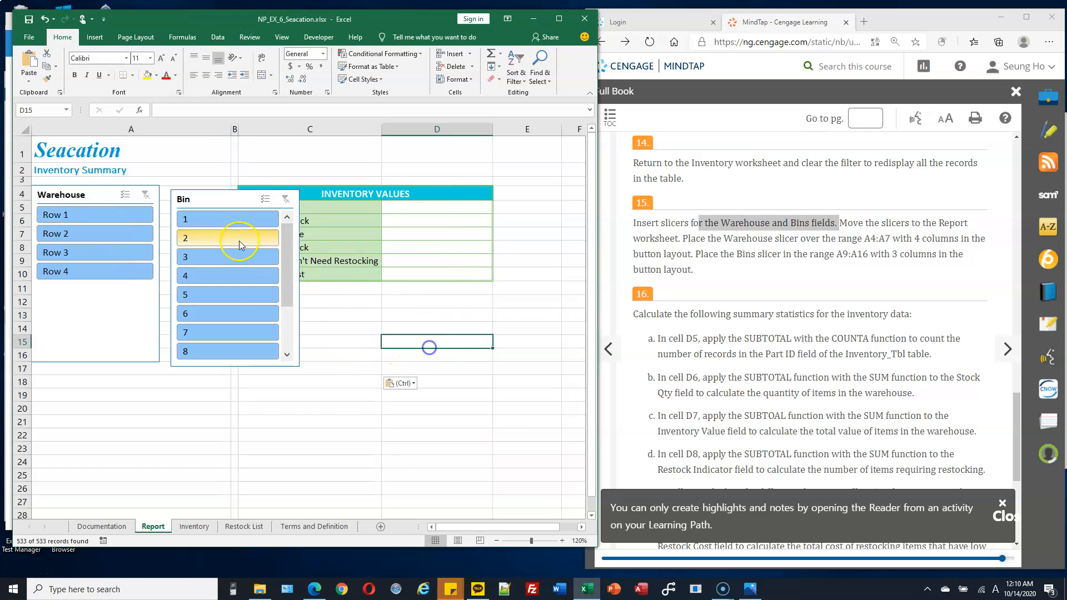
Step: Position and resize the Warehouse slicer to cover the range A4:A7 and the Bin slicer to cover A9:A16 on the Report worksheet
{"action": "left_click_drag", "start_coordinate": [215, 201], "coordinate": [354, 305]}
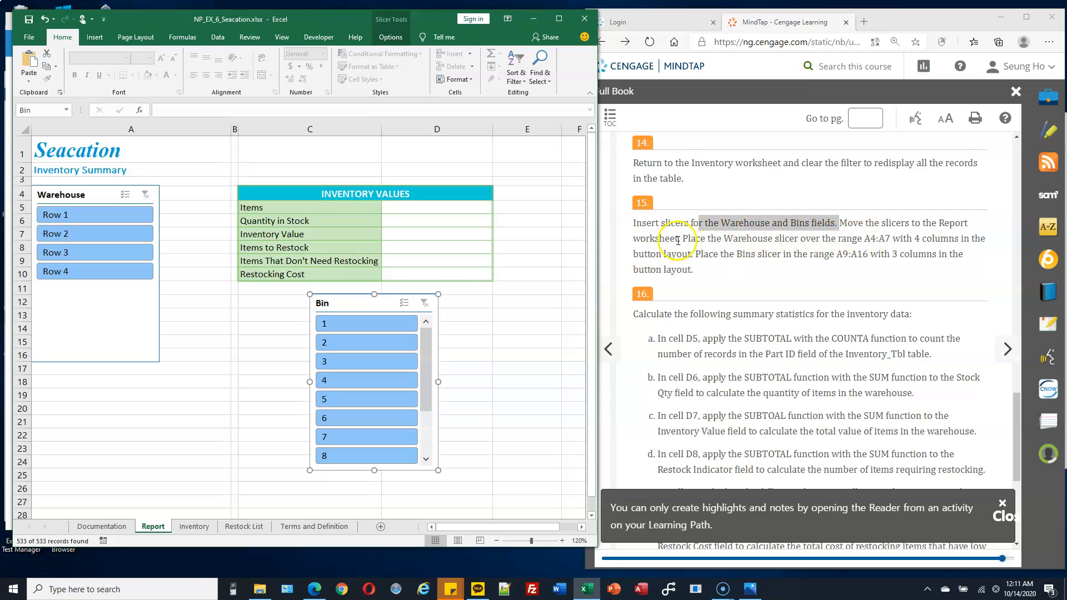
{"action": "left_click", "coordinate": [141, 338]}
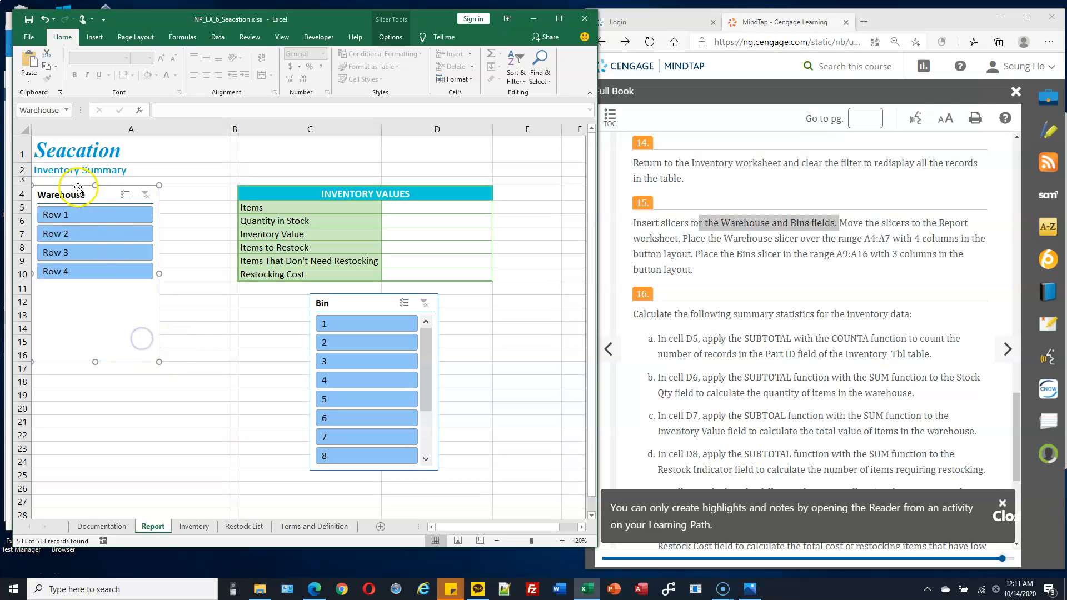
{"action": "left_click_drag", "start_coordinate": [160, 363], "coordinate": [231, 242]}
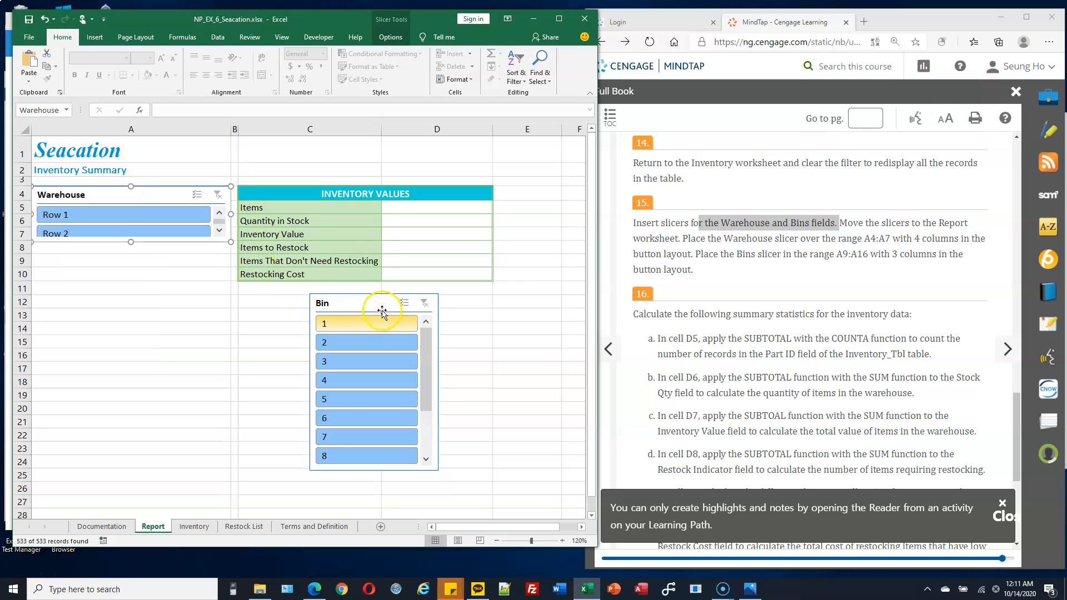
{"action": "left_click_drag", "start_coordinate": [358, 299], "coordinate": [88, 259]}
{"action": "left_click_drag", "start_coordinate": [160, 431], "coordinate": [231, 361]}
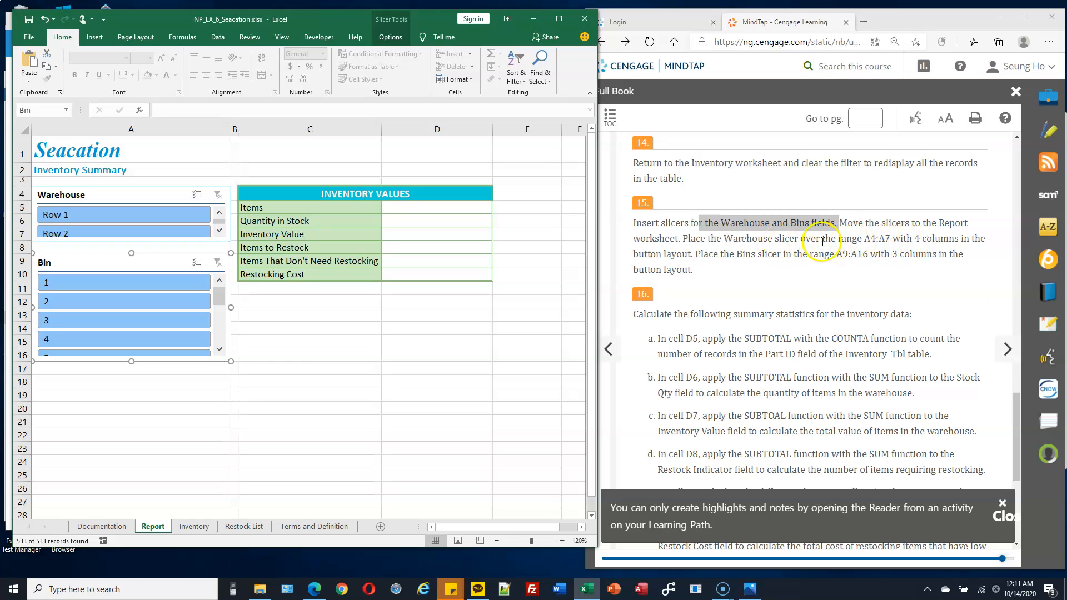
Step: Set the Warehouse slicer's button layout to 4 columns
{"action": "left_click", "coordinate": [82, 195]}
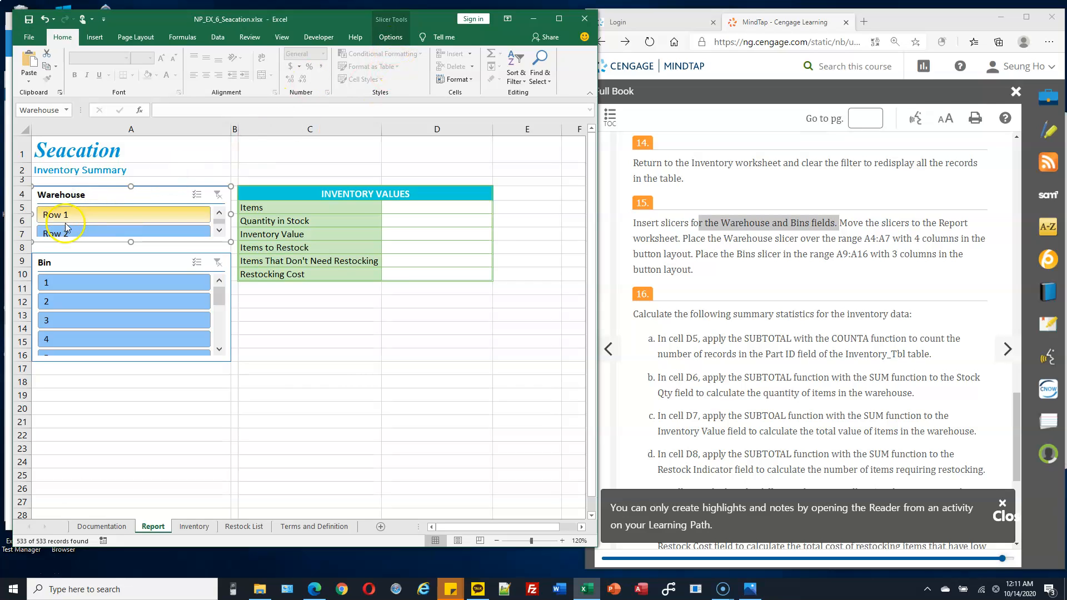
{"action": "left_click", "coordinate": [392, 38]}
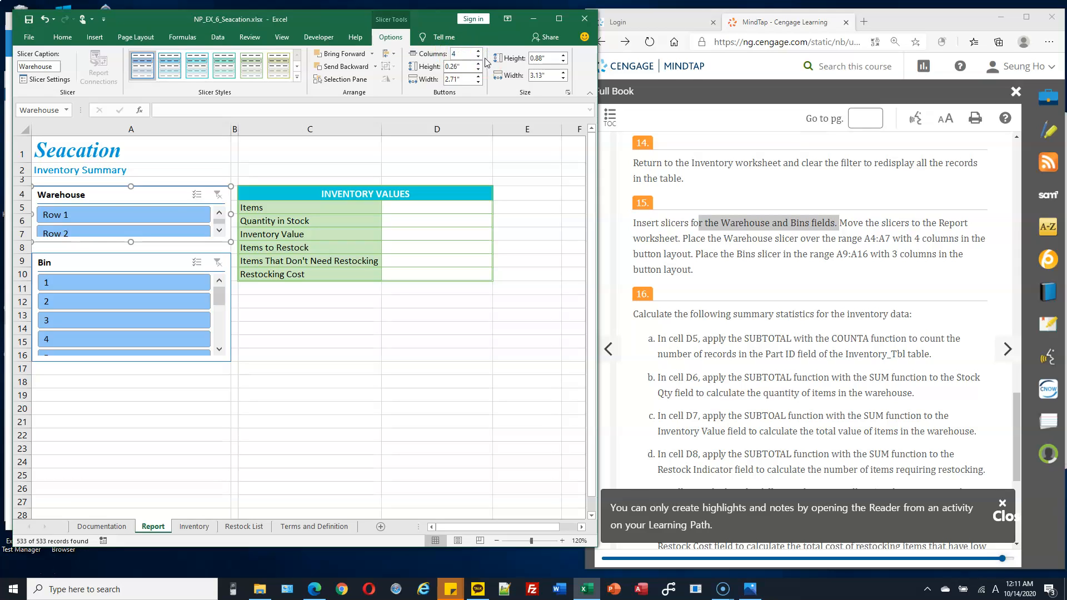
{"action": "key", "text": "Return"}
Step: Set the Bin slicer's button layout to 3 columns
{"action": "left_click", "coordinate": [114, 265]}
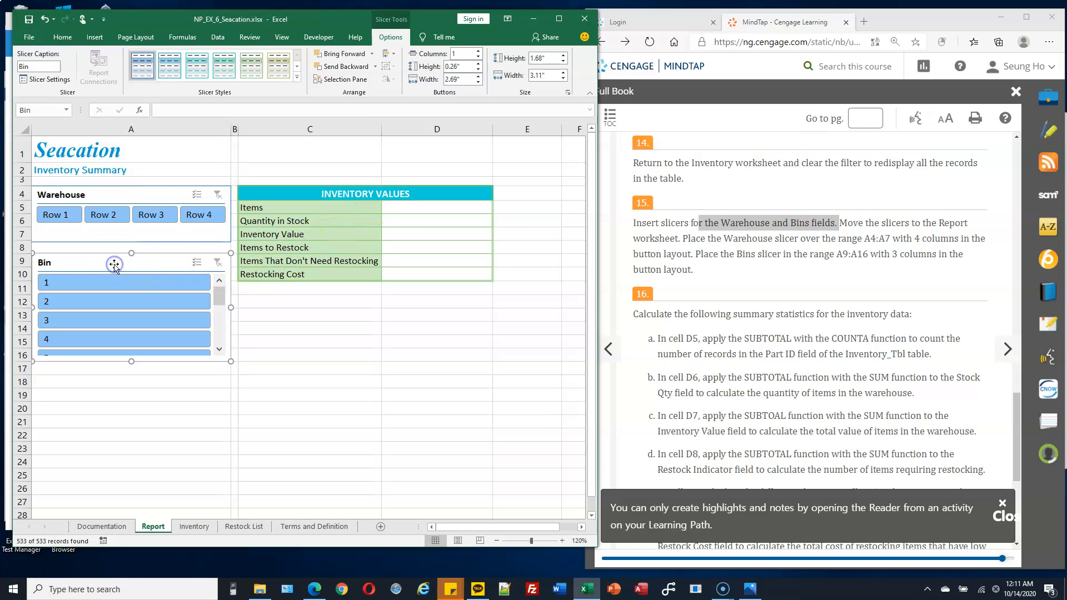
{"action": "left_click", "coordinate": [460, 54]}
{"action": "double_click", "coordinate": [468, 55]}
{"action": "type", "text": "3"}
{"action": "key", "text": "Return"}
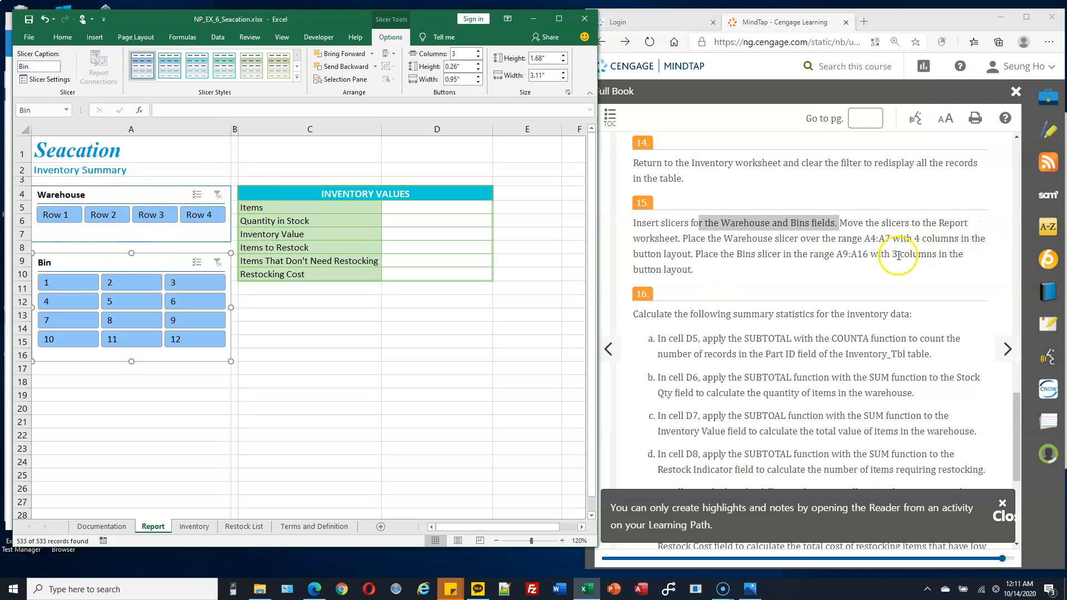
Step: Enter =subtotal(3, Inventory_Tbl[Part ID]) in cell D5 of the Report worksheet to count the inventory items
{"action": "scroll", "coordinate": [800, 272], "scroll_direction": "down", "scroll_amount": 3}
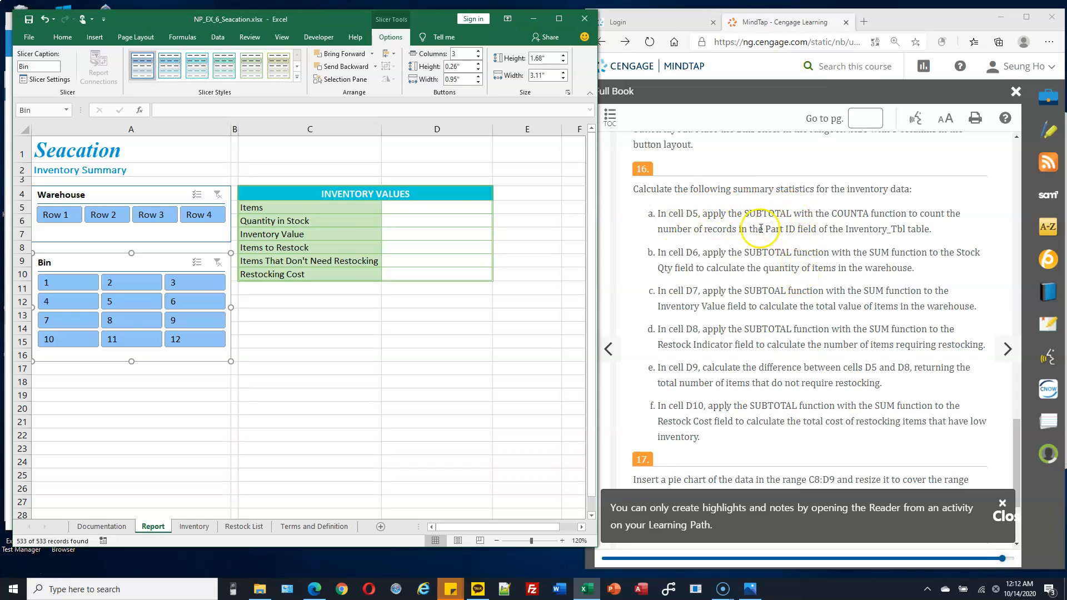
{"action": "left_click", "coordinate": [431, 206]}
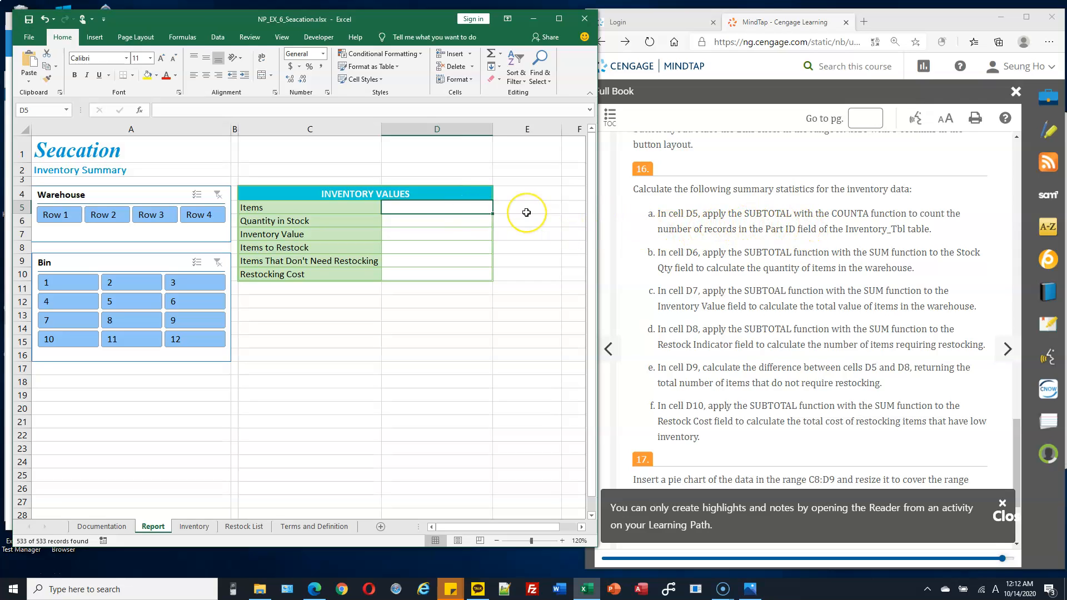
{"action": "type", "text": "=sub"}
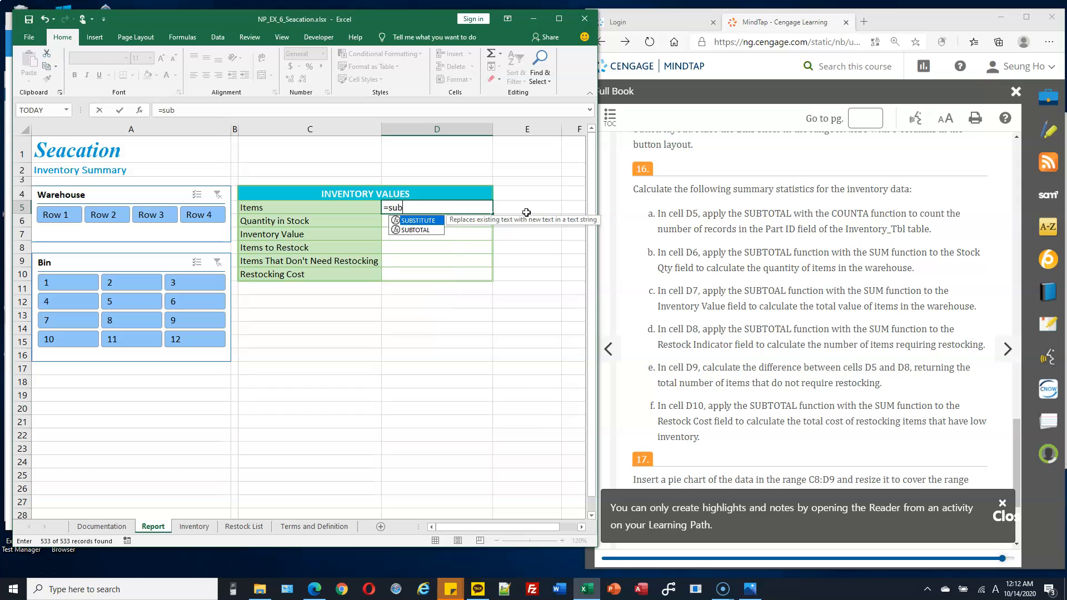
{"action": "type", "text": "total"}
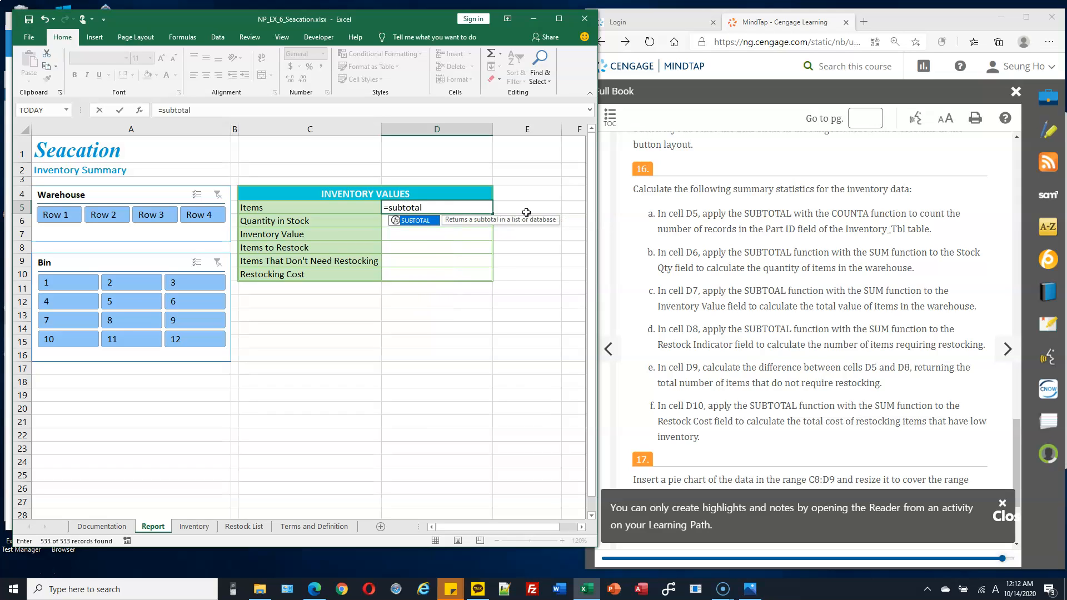
{"action": "type", "text": "("}
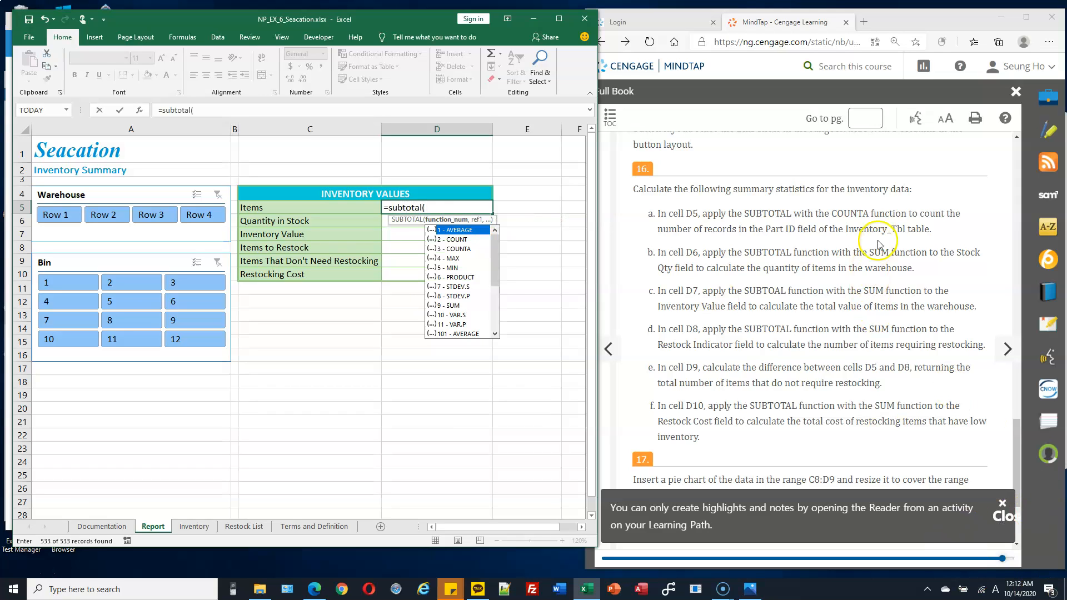
{"action": "double_click", "coordinate": [468, 250]}
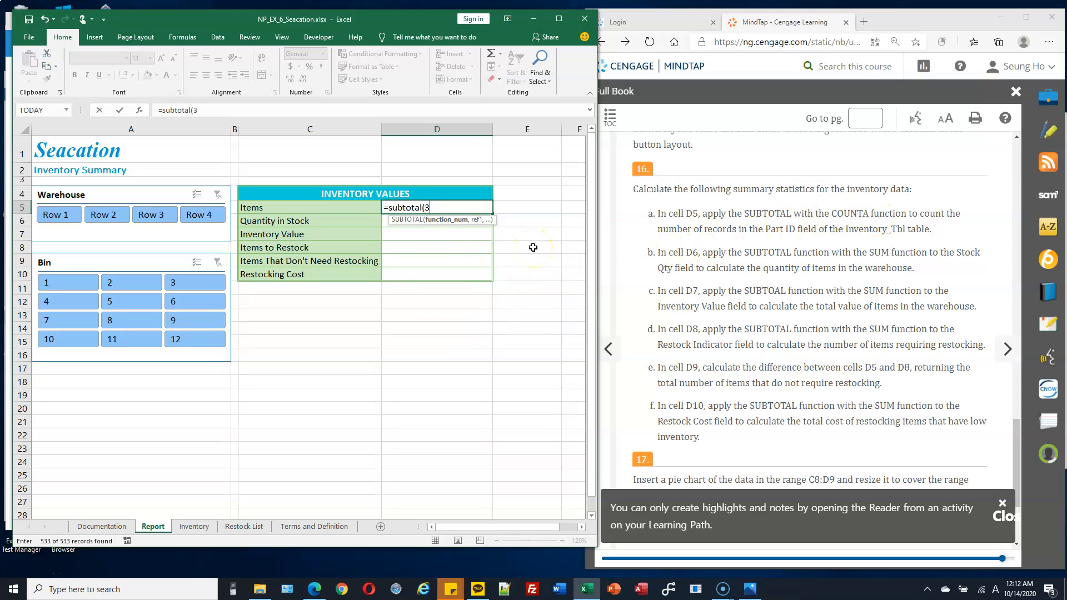
{"action": "type", "text": ","}
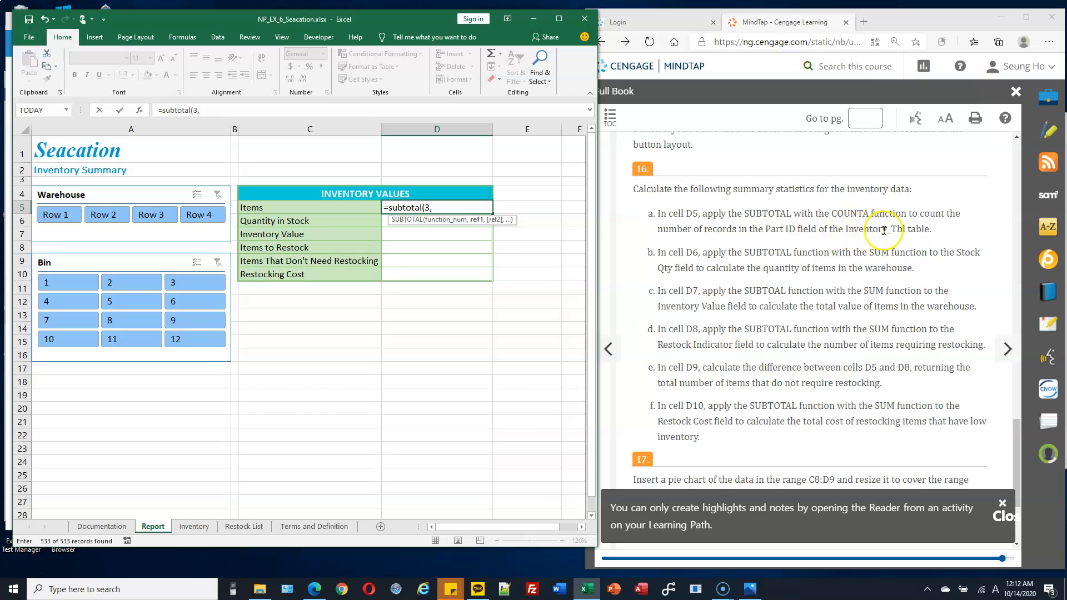
{"action": "type", "text": "Inventory_Tb"}
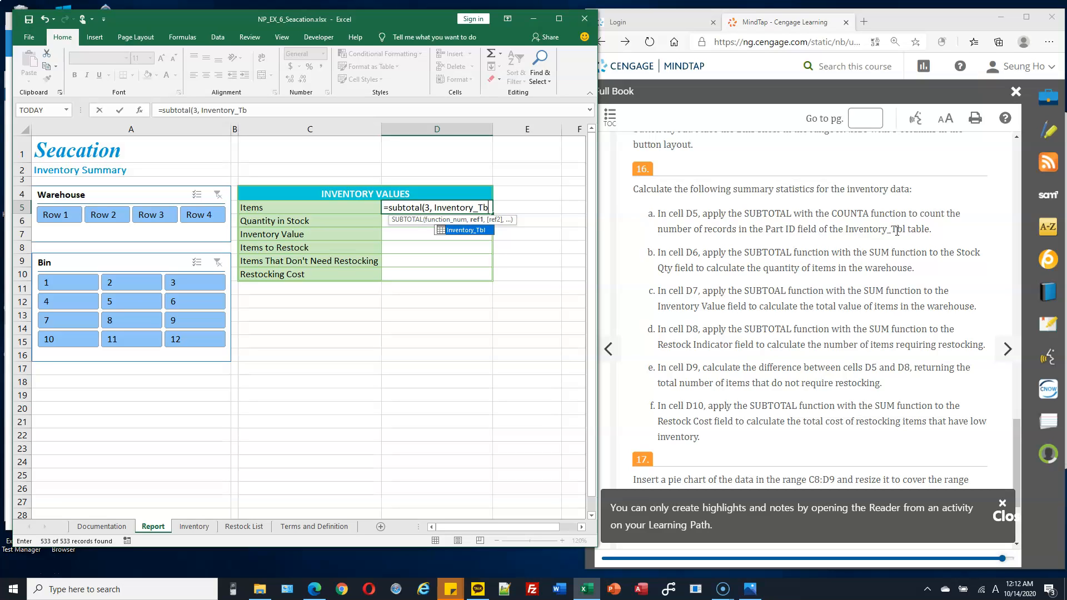
{"action": "type", "text": "l["}
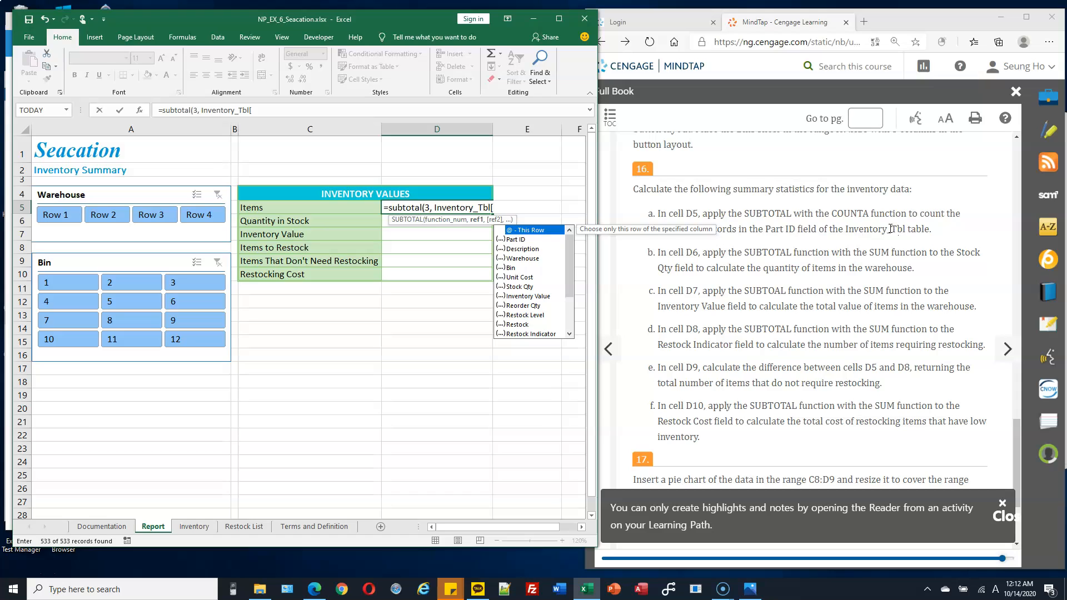
{"action": "type", "text": "Part ID]"}
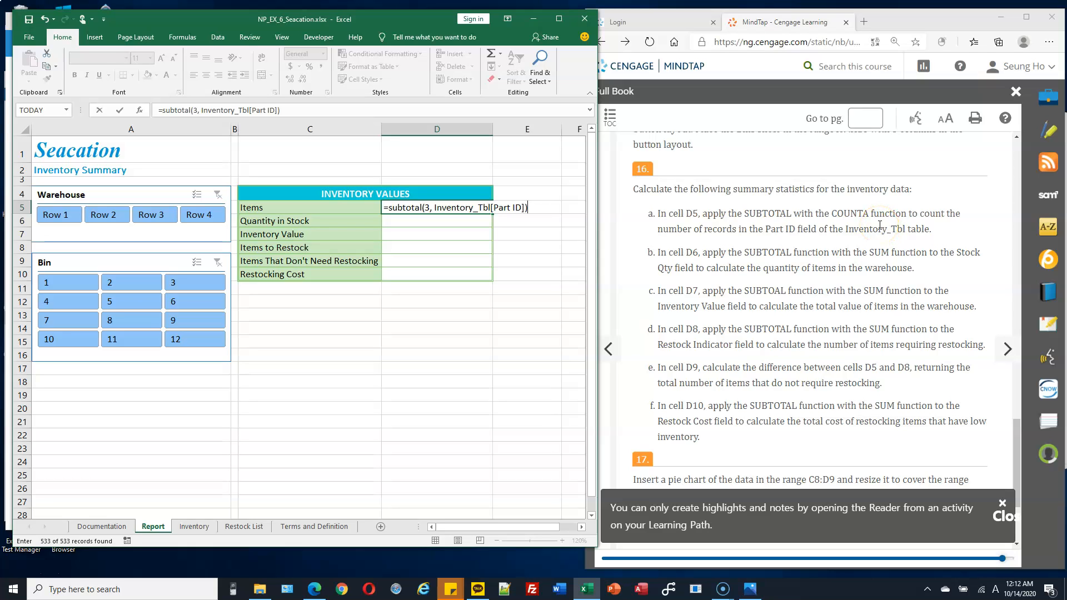
{"action": "key", "text": "Return"}
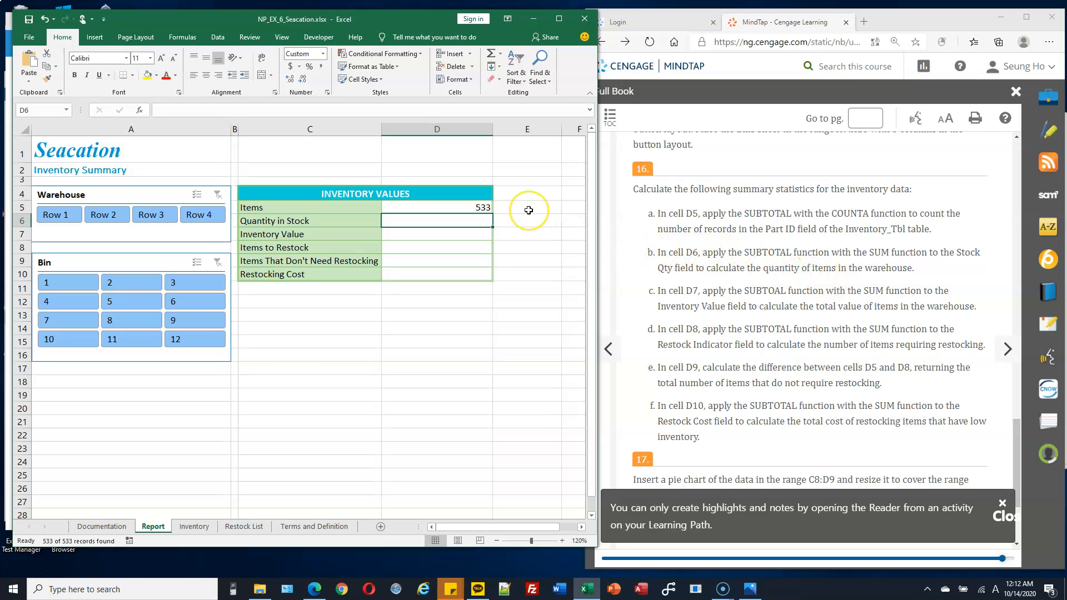
Step: Enter =subtotal(9, Inventory_Tbl[Stock Qty]) in cell D6 to sum the quantity in stock
{"action": "type", "text": "=s"}
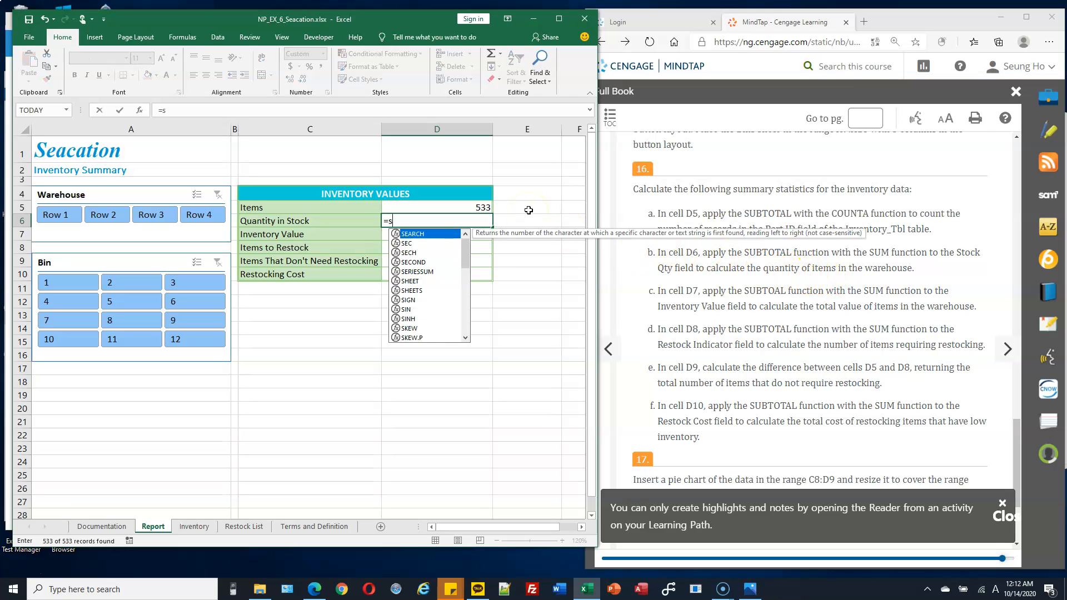
{"action": "type", "text": "ubtotal"}
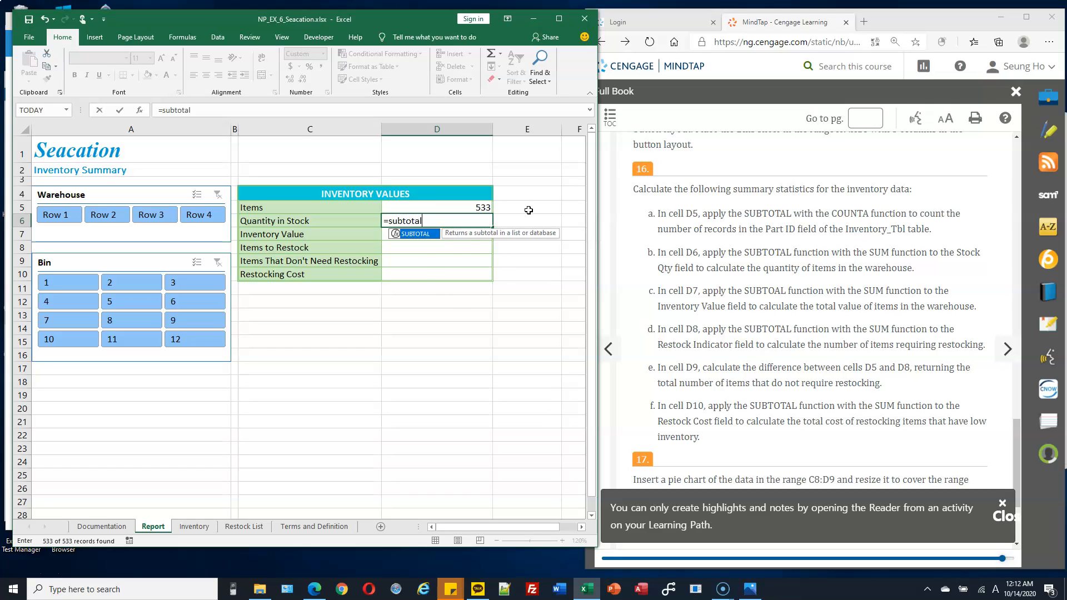
{"action": "type", "text": "(9"}
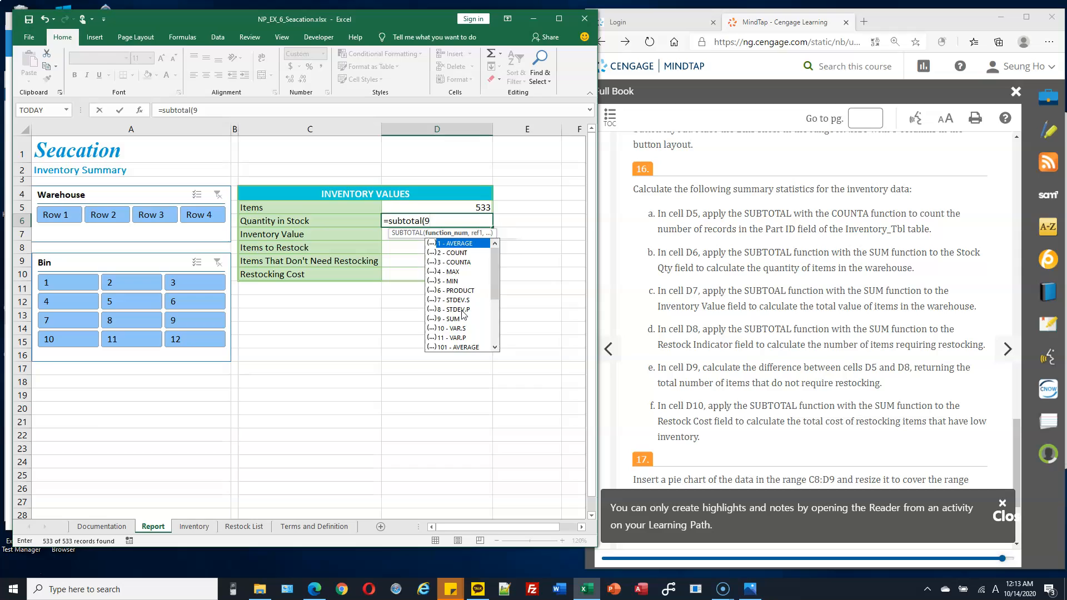
{"action": "double_click", "coordinate": [461, 319]}
{"action": "type", "text": ","}
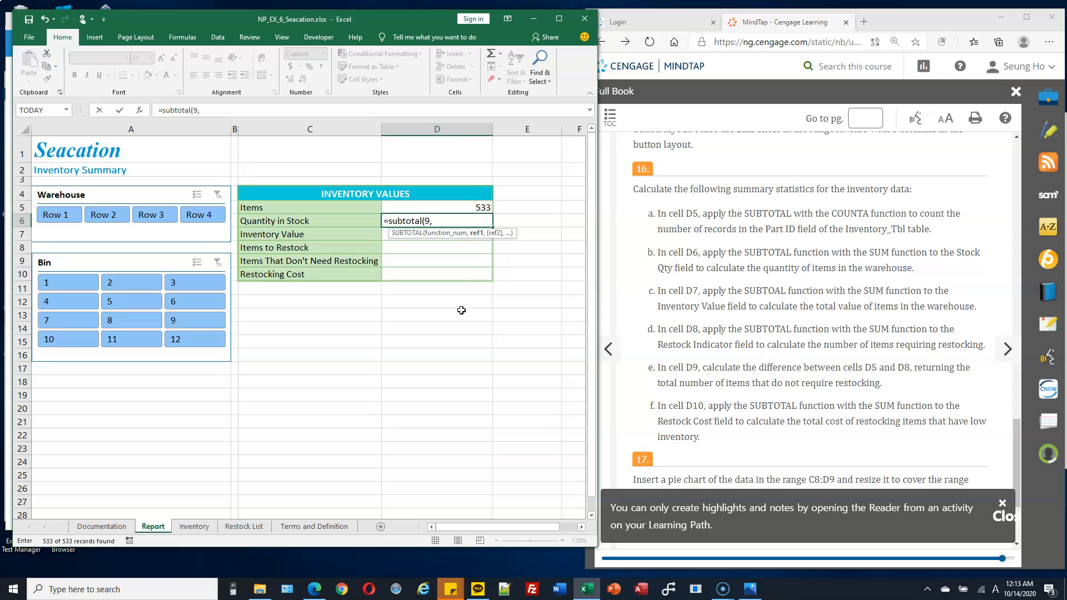
{"action": "type", "text": "Inv"}
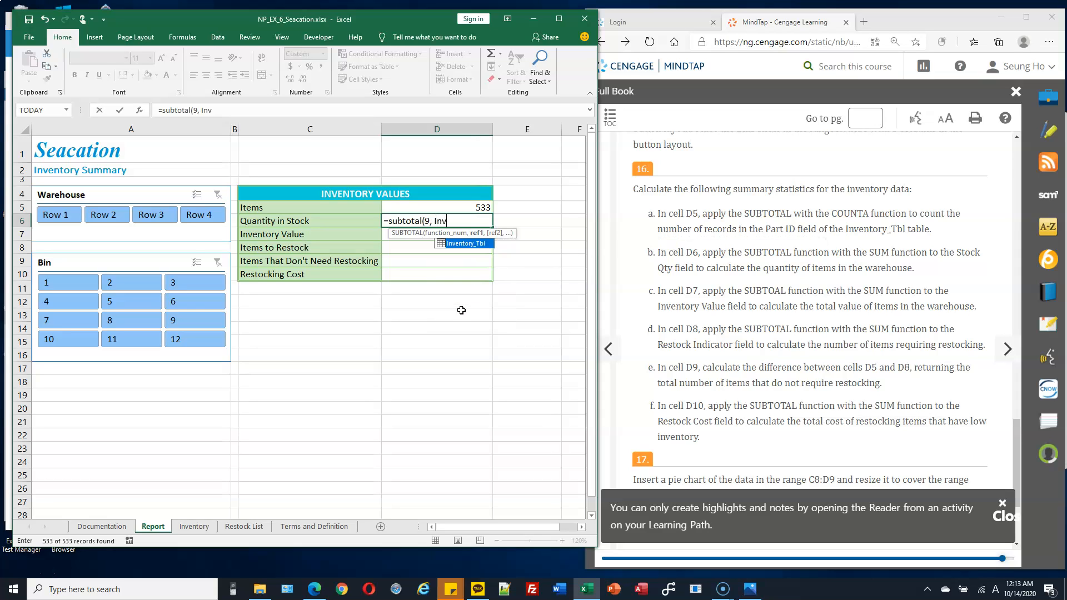
{"action": "type", "text": "entory_Tbl["}
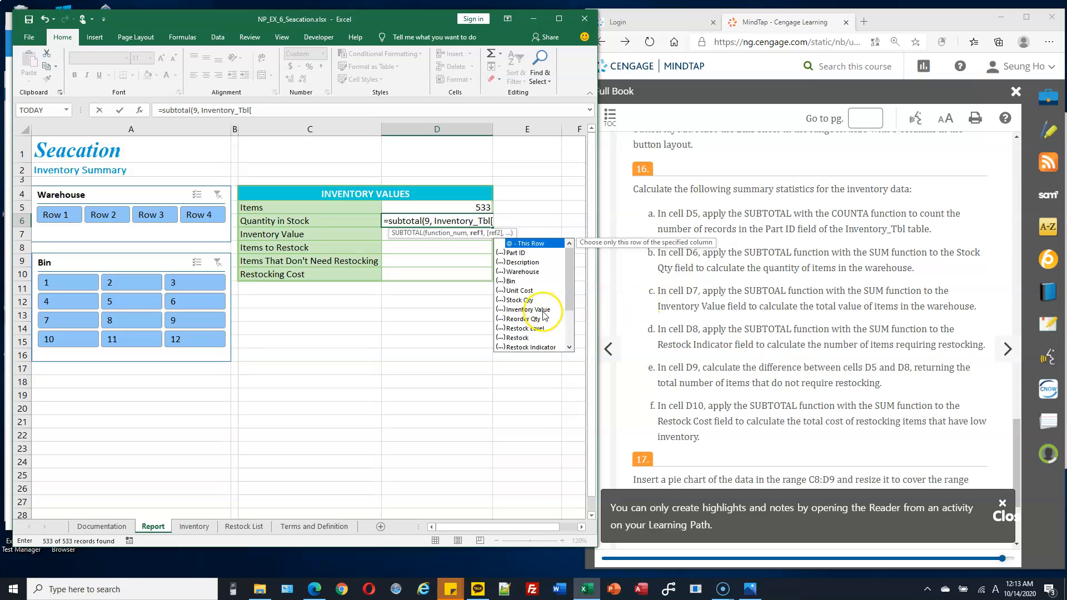
{"action": "double_click", "coordinate": [530, 299]}
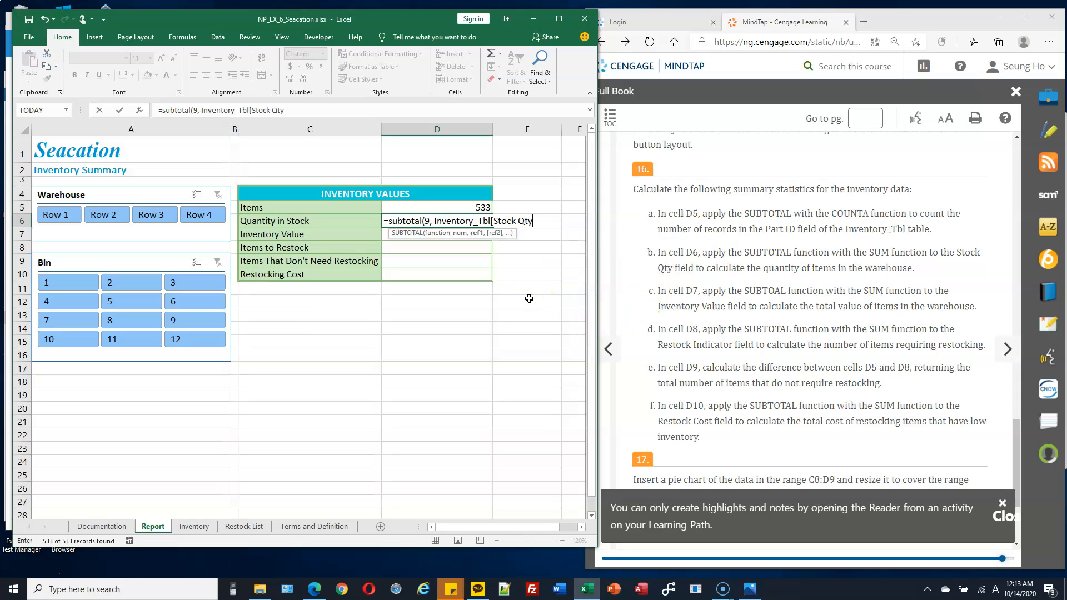
{"action": "type", "text": ")"}
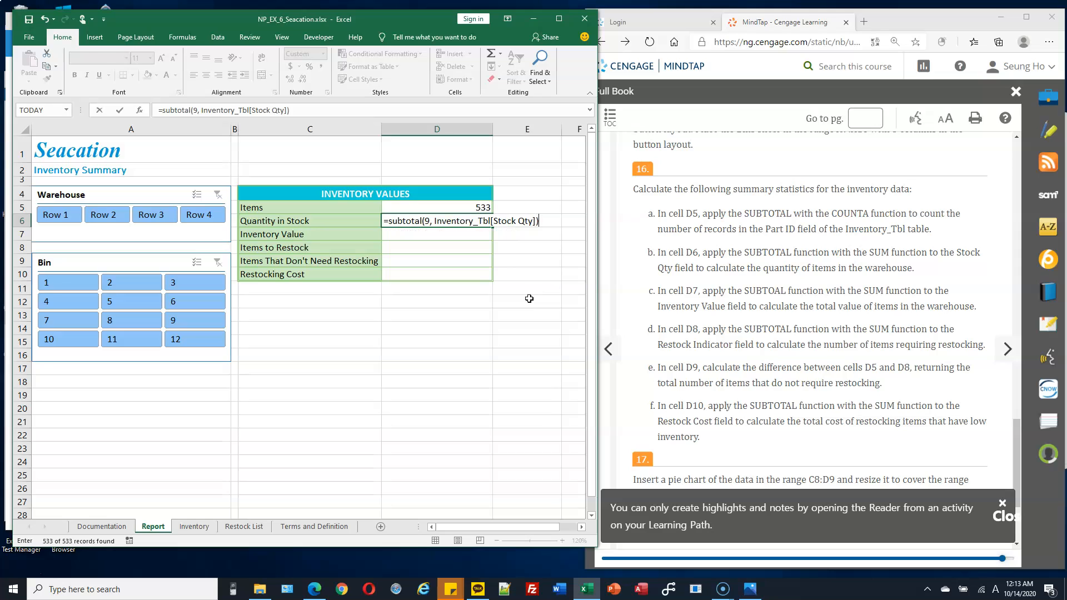
{"action": "key", "text": "Return"}
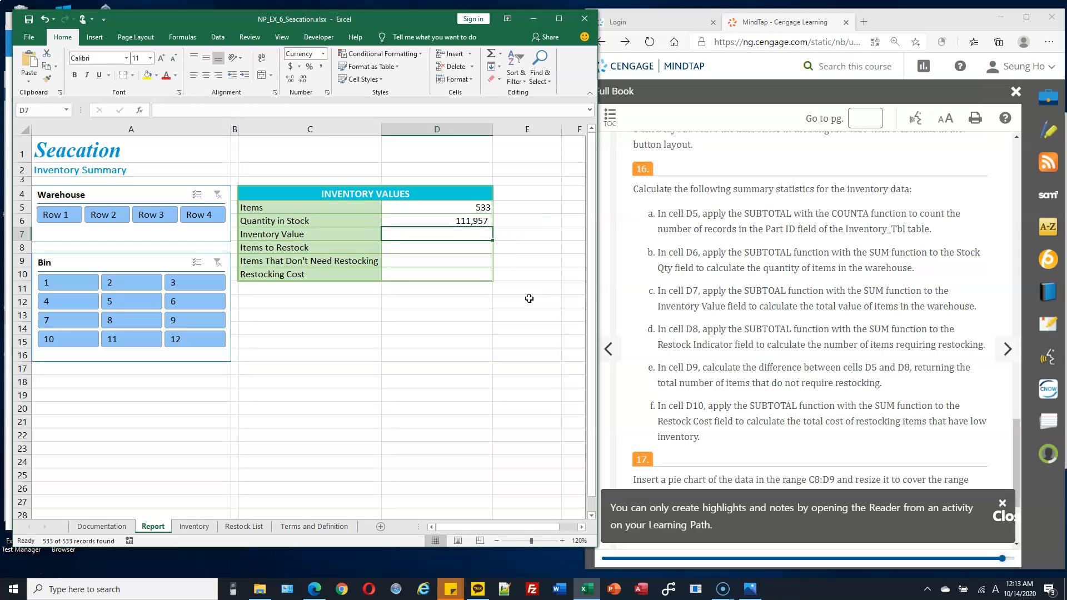
Step: Enter =subtotal(9, Inventory_Tbl[Inventory Value]) in cell D7 of the Report worksheet to total the inventory value
{"action": "left_click", "coordinate": [472, 235]}
{"action": "type", "text": "=subtotal("}
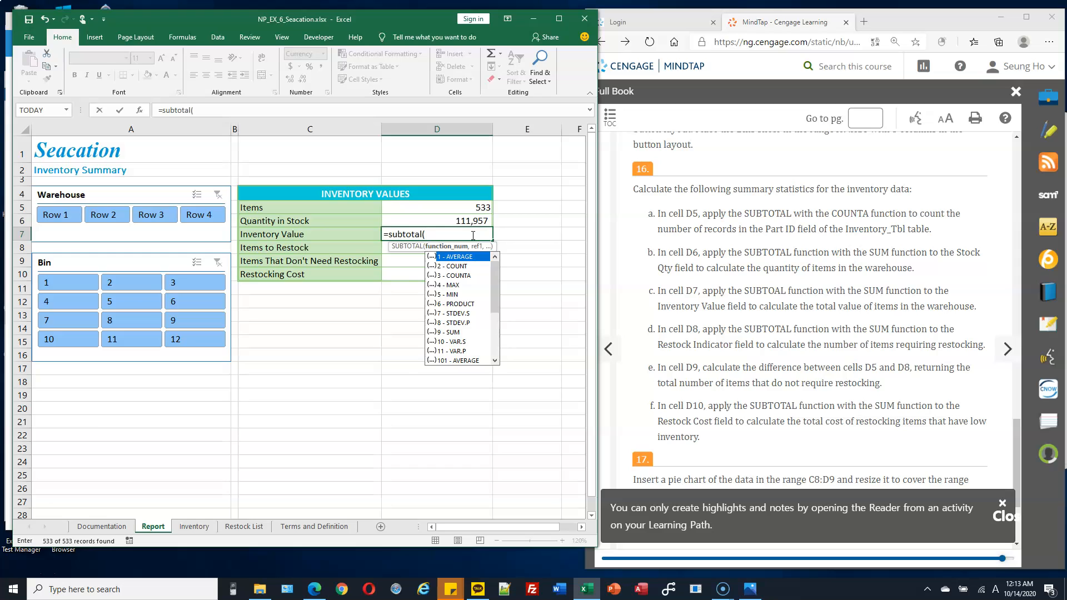
{"action": "type", "text": "9,"}
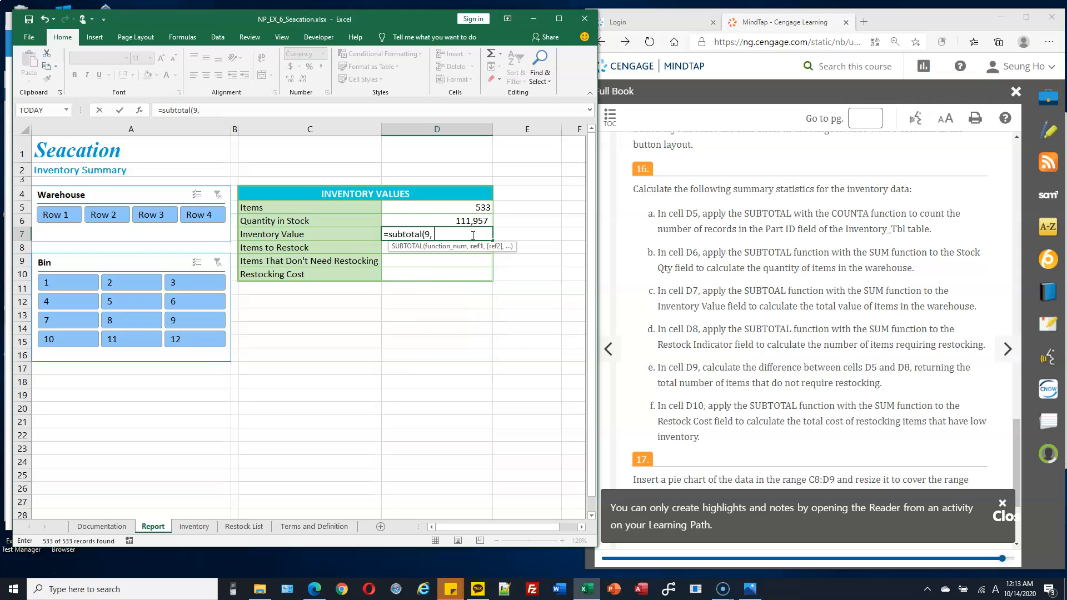
{"action": "type", "text": " Invent"}
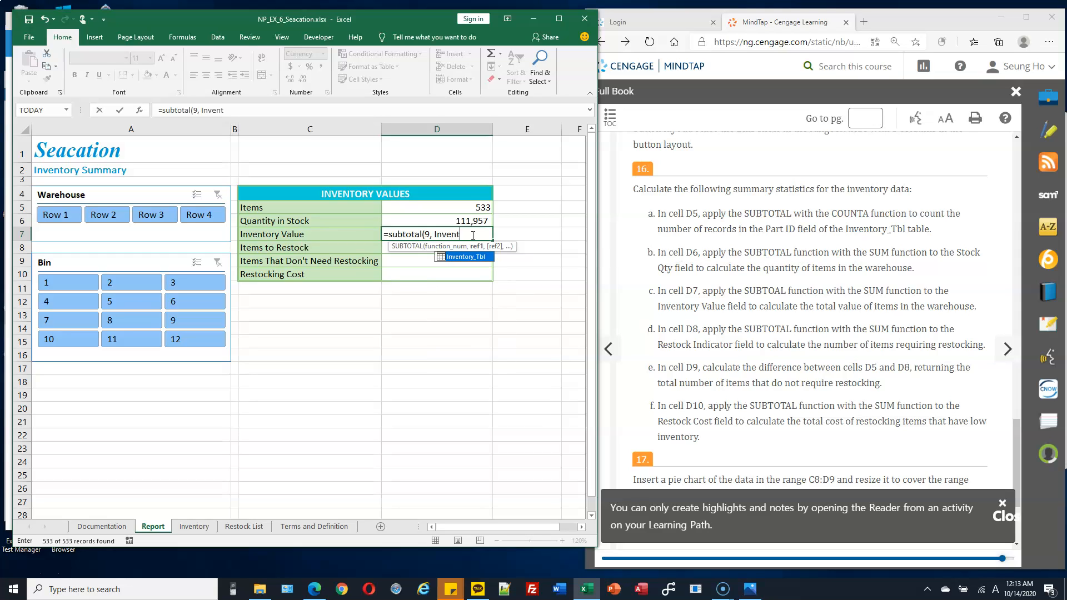
{"action": "type", "text": "ory_Tbl["}
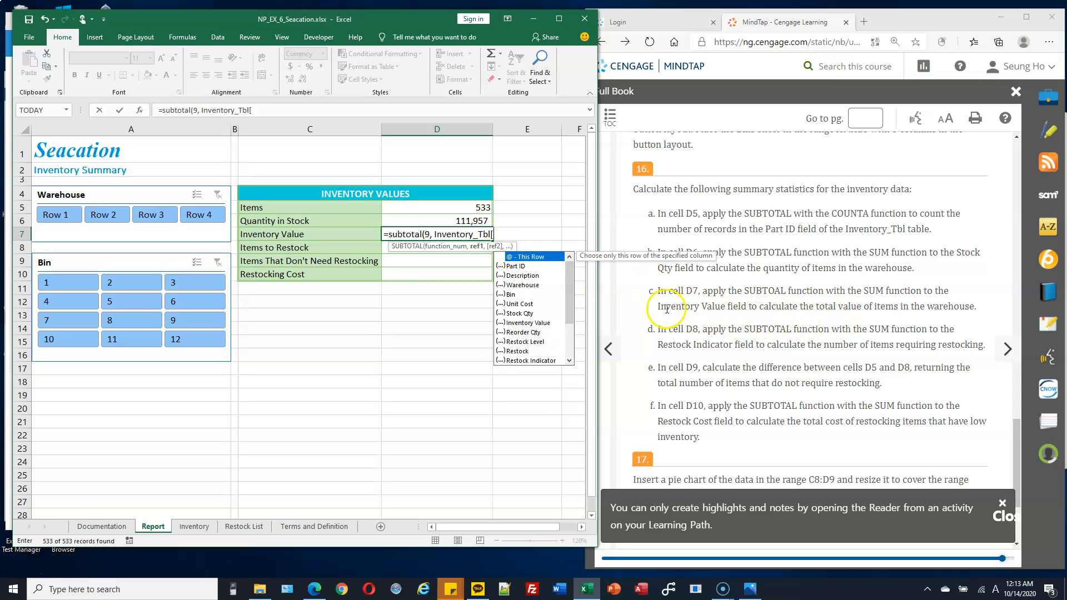
{"action": "double_click", "coordinate": [538, 322]}
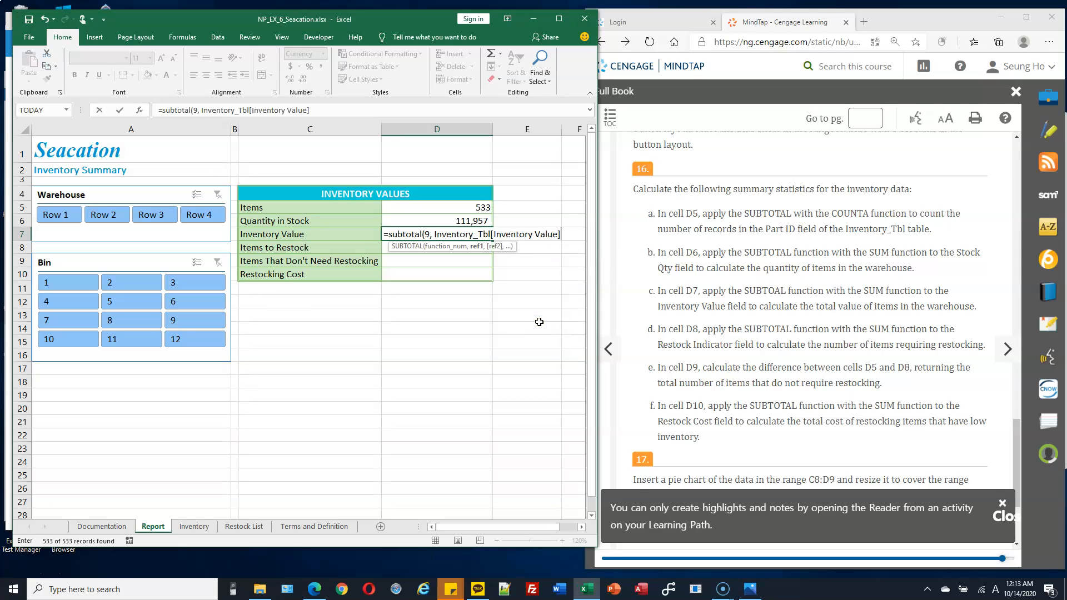
{"action": "type", "text": ")"}
{"action": "key", "text": "Return"}
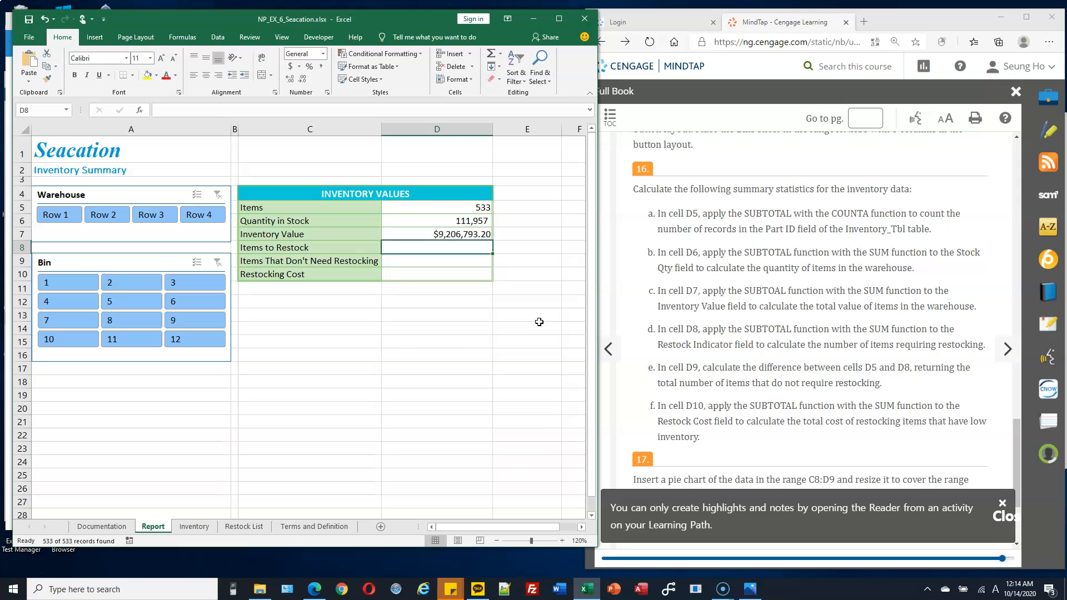
Step: Enter =subtotal(9, Inventory_Tbl[Restock Indicator]) in cell D8 to calculate the number of items to restock
{"action": "type", "text": "="}
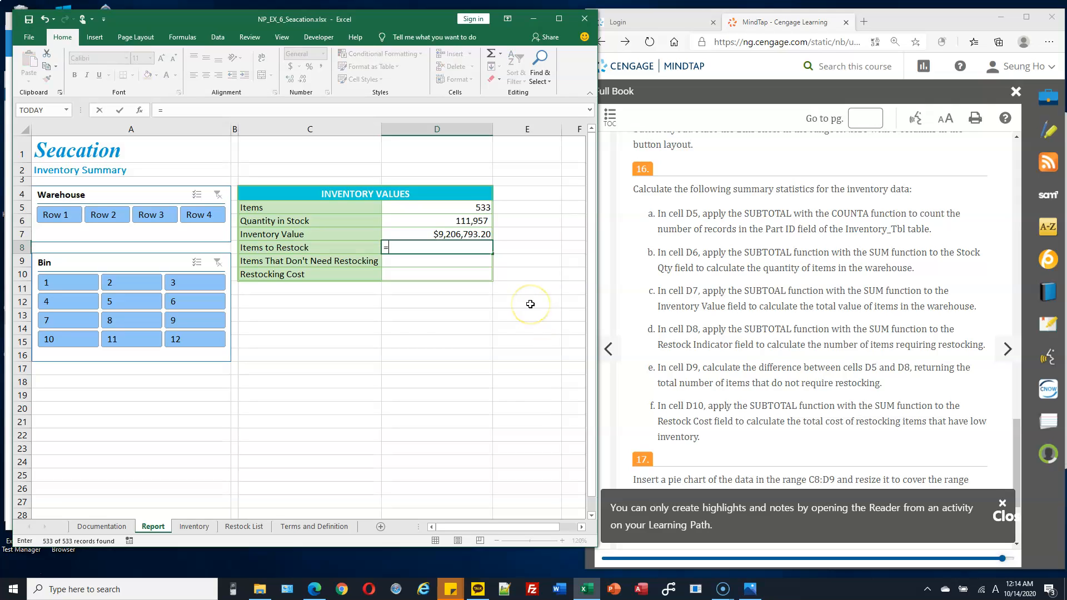
{"action": "type", "text": "subtotal(9"}
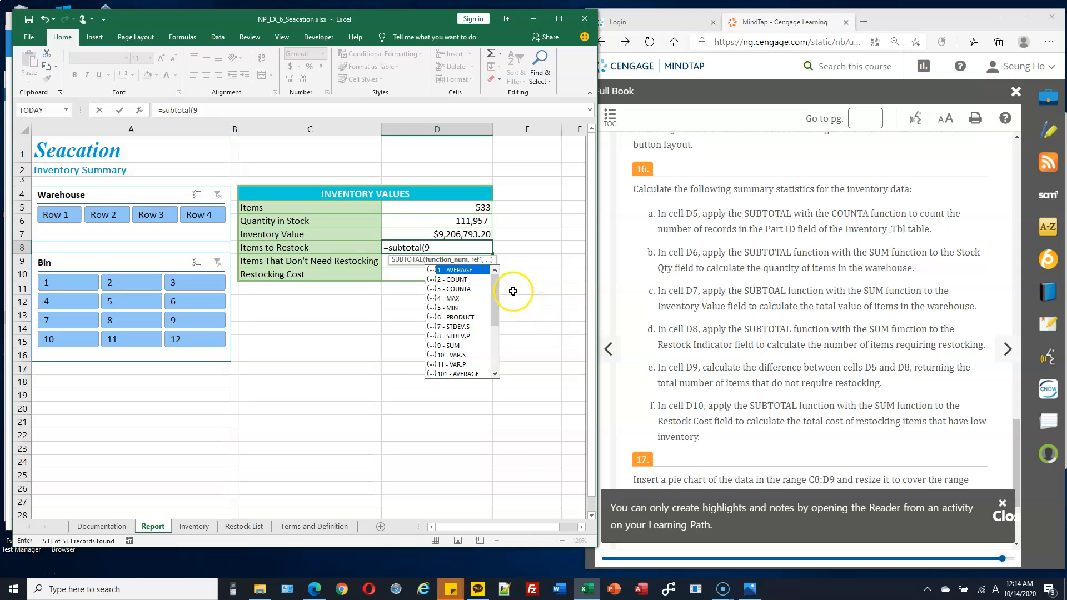
{"action": "type", "text": ","}
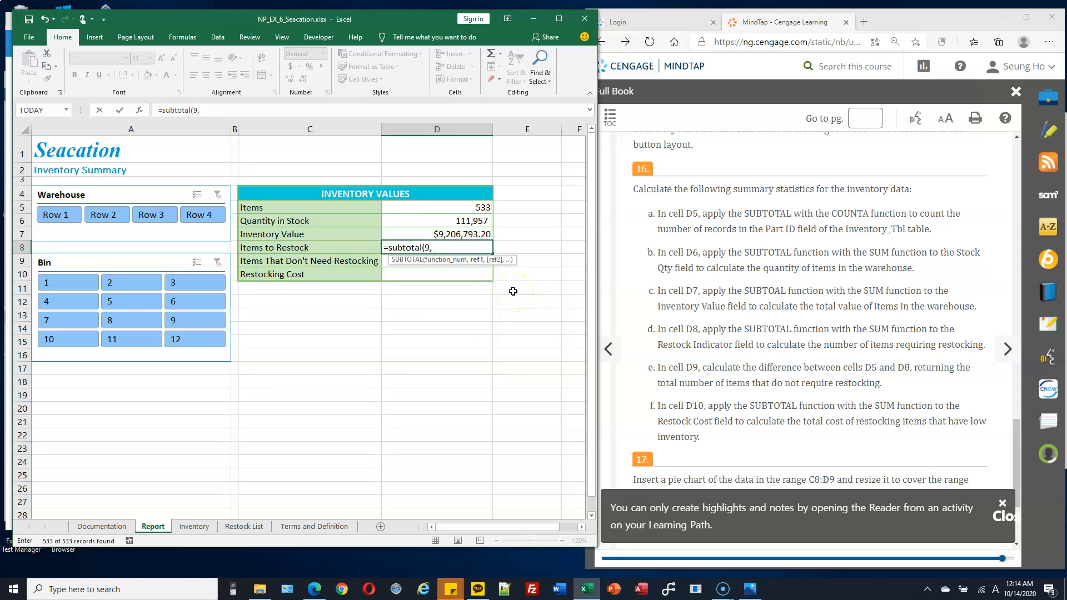
{"action": "type", "text": " Inventory_"}
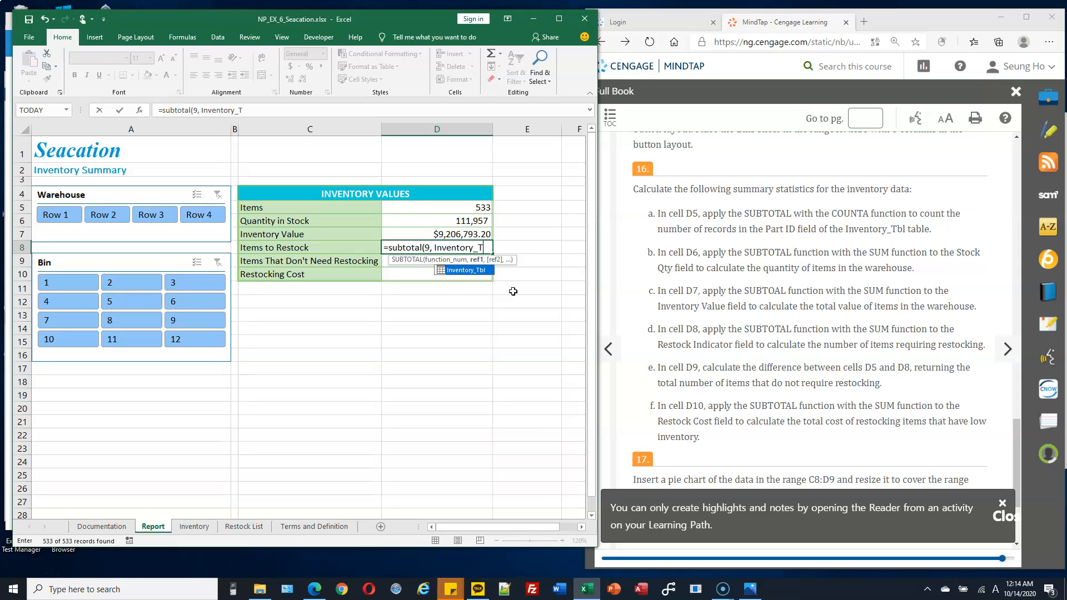
{"action": "type", "text": "Tbl["}
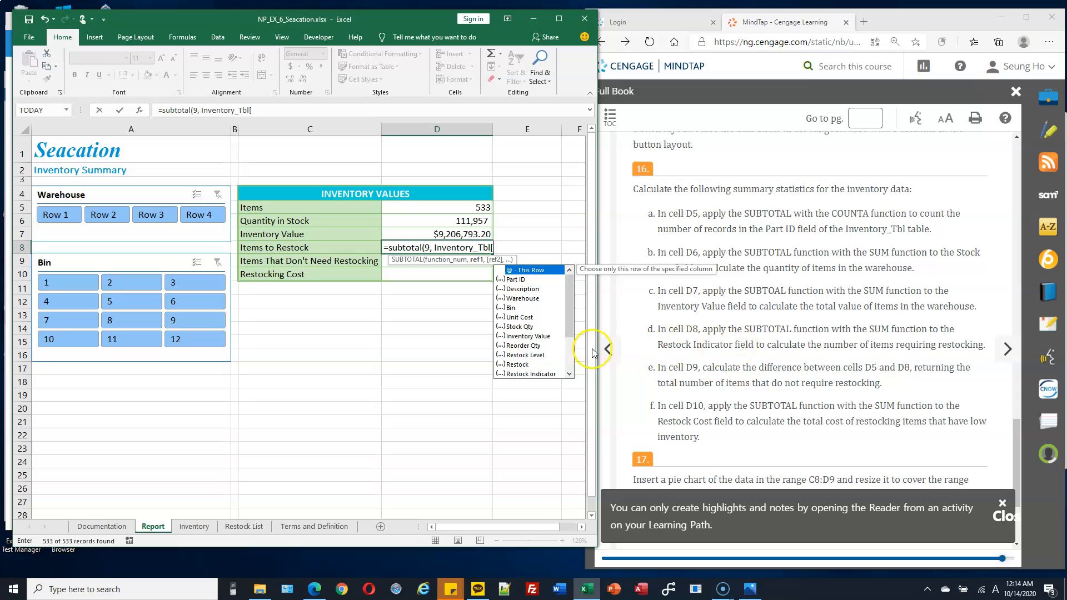
{"action": "left_click", "coordinate": [543, 374]}
{"action": "double_click", "coordinate": [543, 374]}
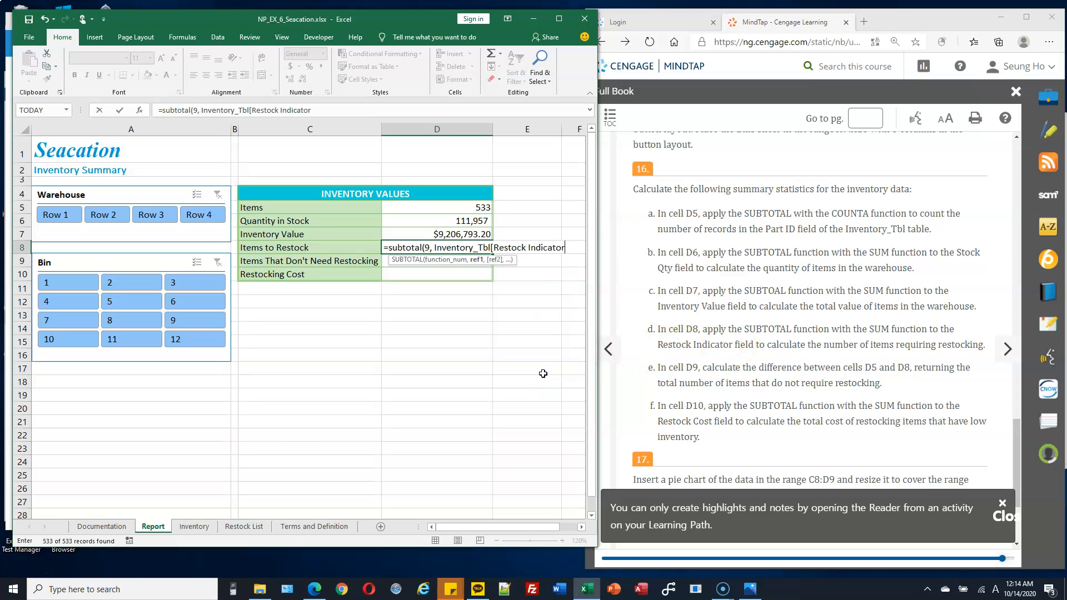
{"action": "type", "text": "])"}
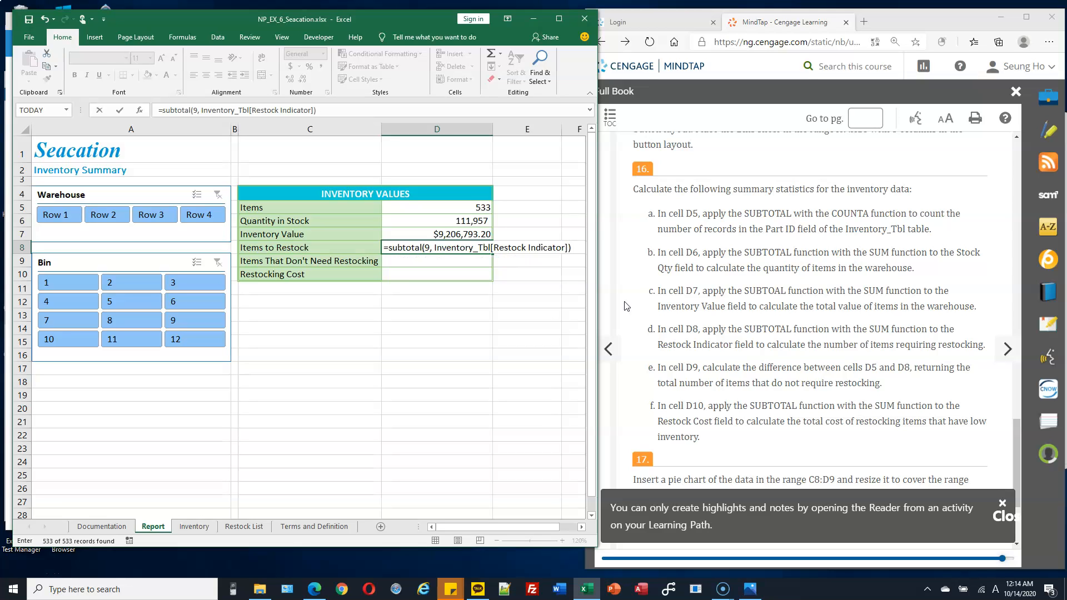
{"action": "key", "text": "Return"}
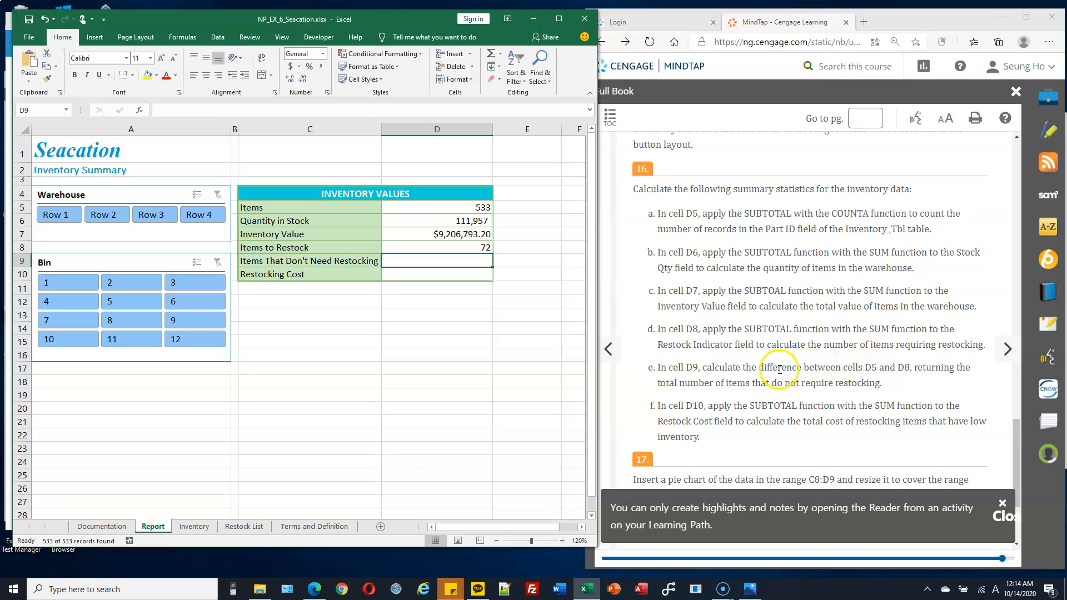
Step: Enter =D5-D8 in cell D9 to calculate the number of items that don't need restocking
{"action": "type", "text": "="}
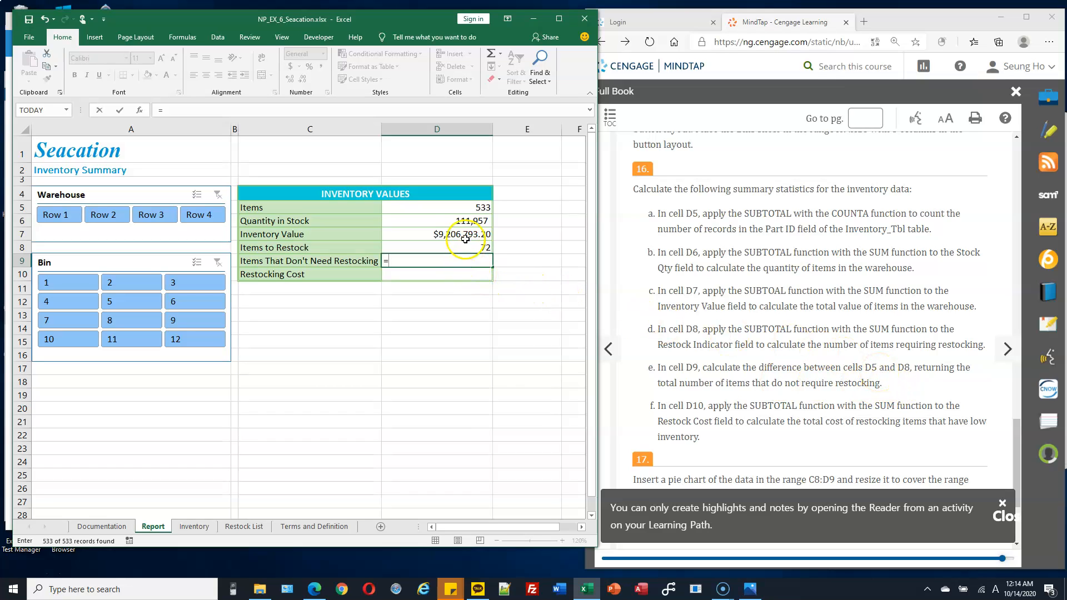
{"action": "left_click", "coordinate": [469, 209]}
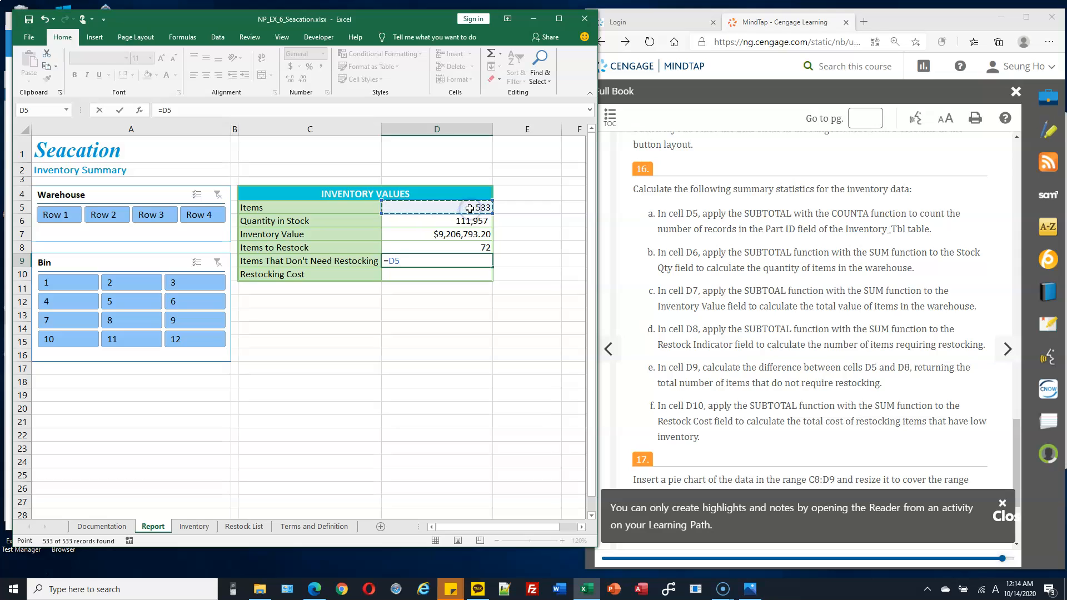
{"action": "type", "text": "-"}
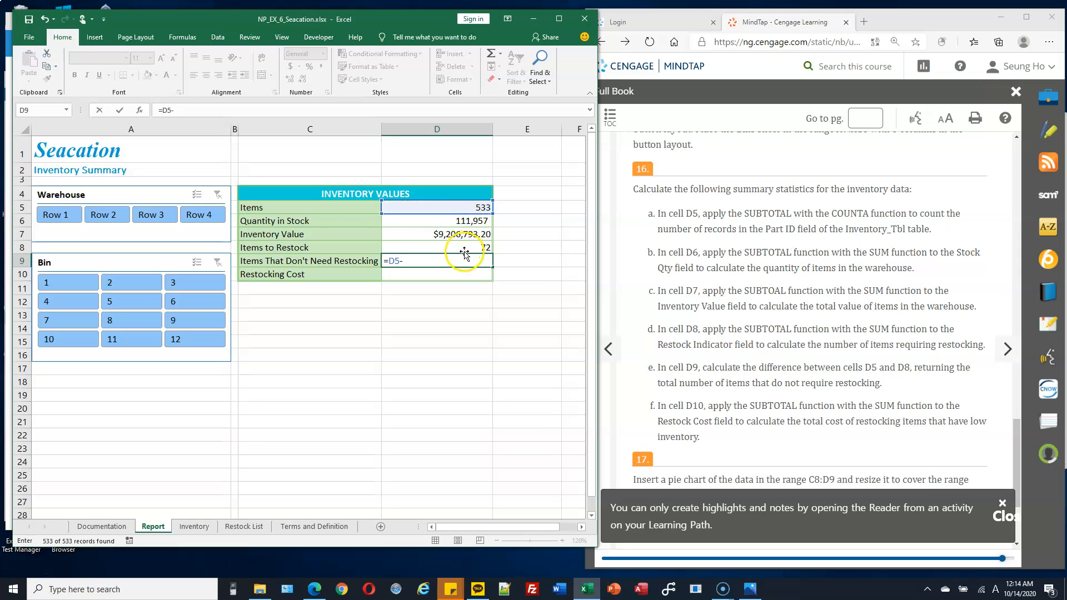
{"action": "left_click", "coordinate": [468, 246]}
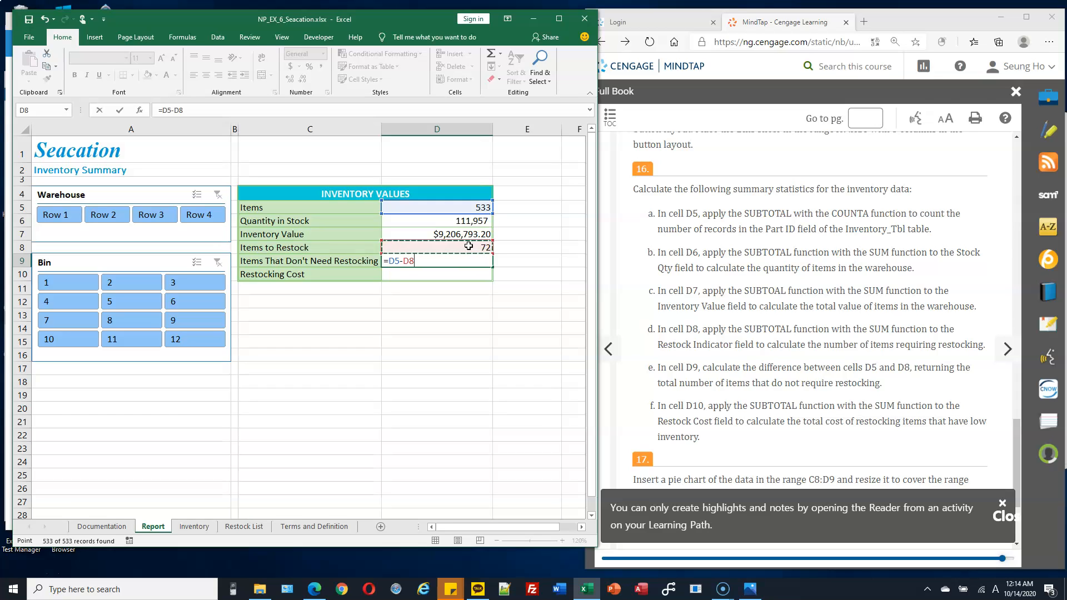
{"action": "key", "text": "Return"}
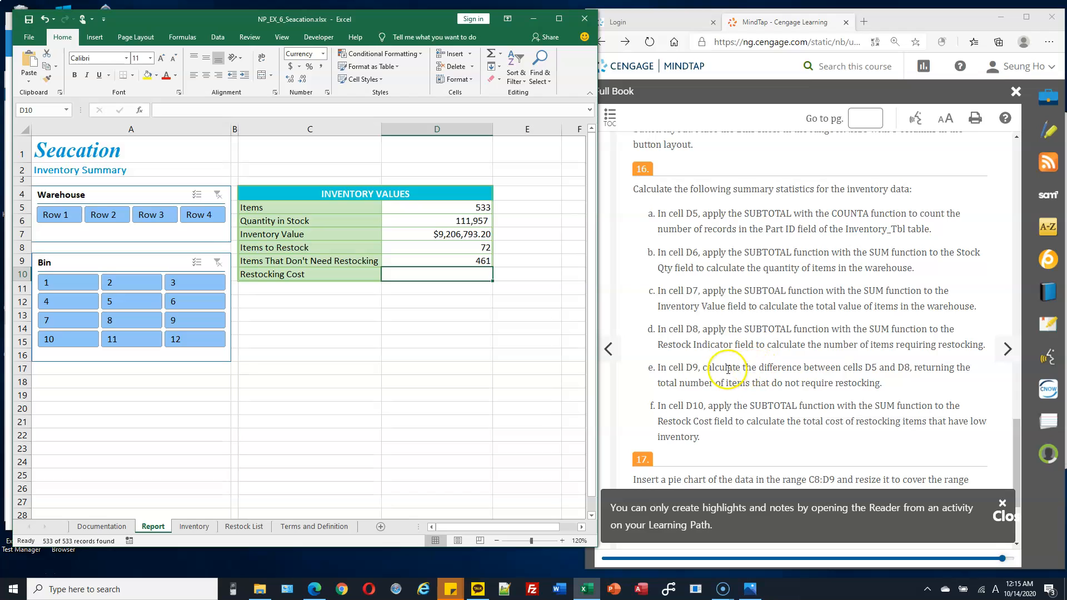
{"action": "left_click_drag", "start_coordinate": [749, 368], "coordinate": [907, 364]}
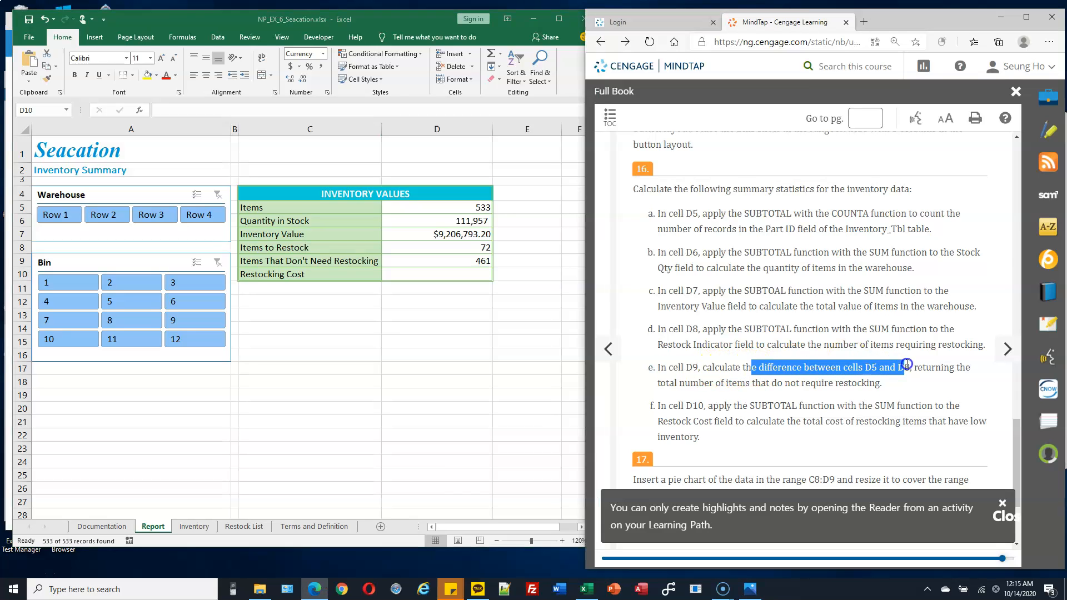
{"action": "left_click", "coordinate": [758, 378]}
Step: Enter =subtotal(9, Inventory_Tbl[Restock Cost]) in cell D10 to calculate the total restocking cost
{"action": "scroll", "coordinate": [762, 379], "scroll_direction": "down", "scroll_amount": 1}
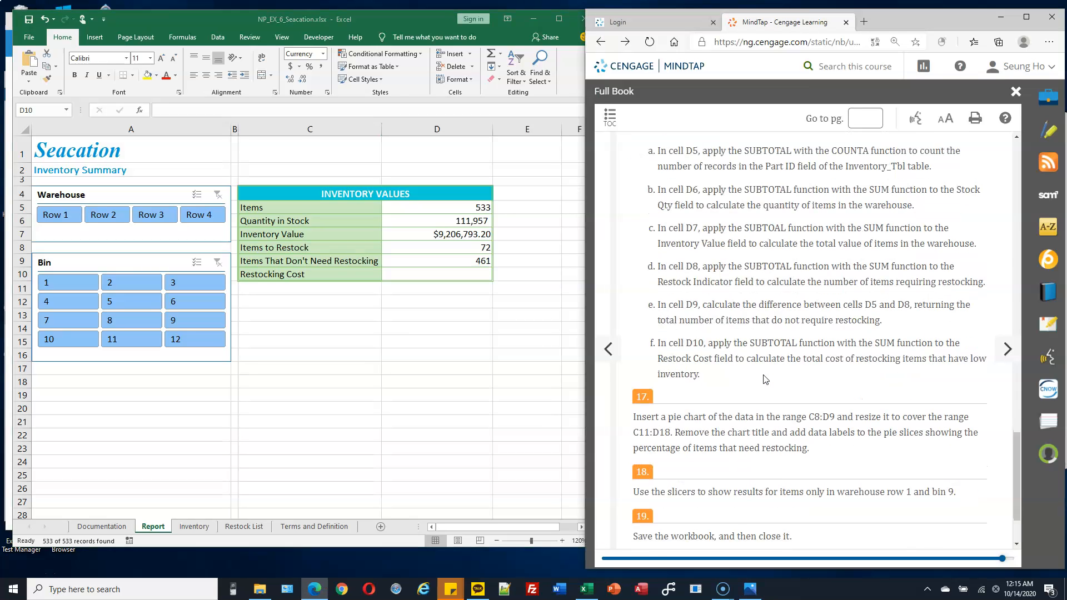
{"action": "left_click", "coordinate": [469, 274]}
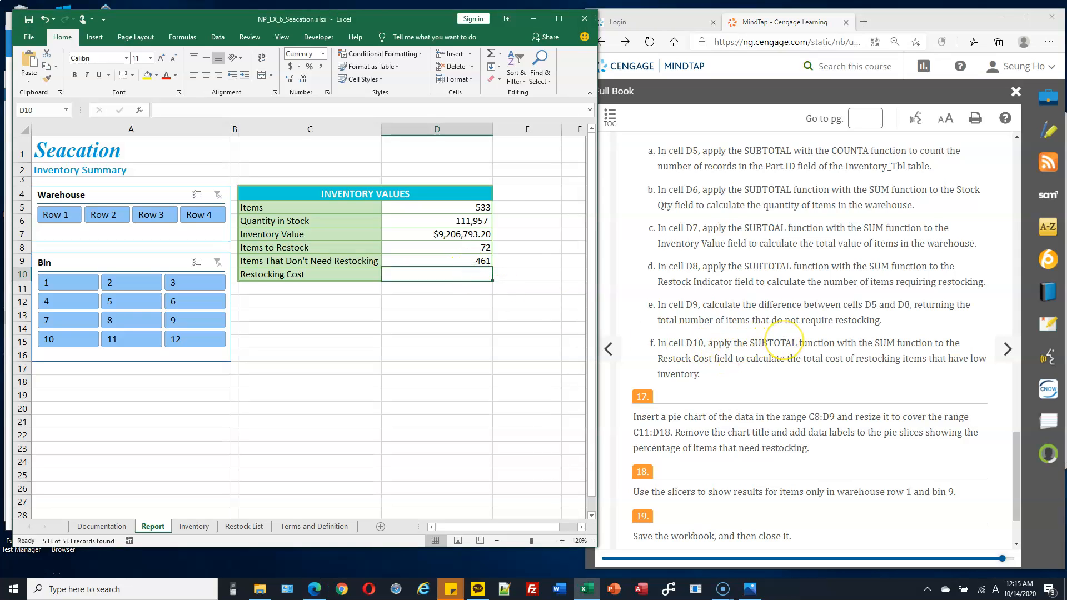
{"action": "type", "text": "=subtotal("}
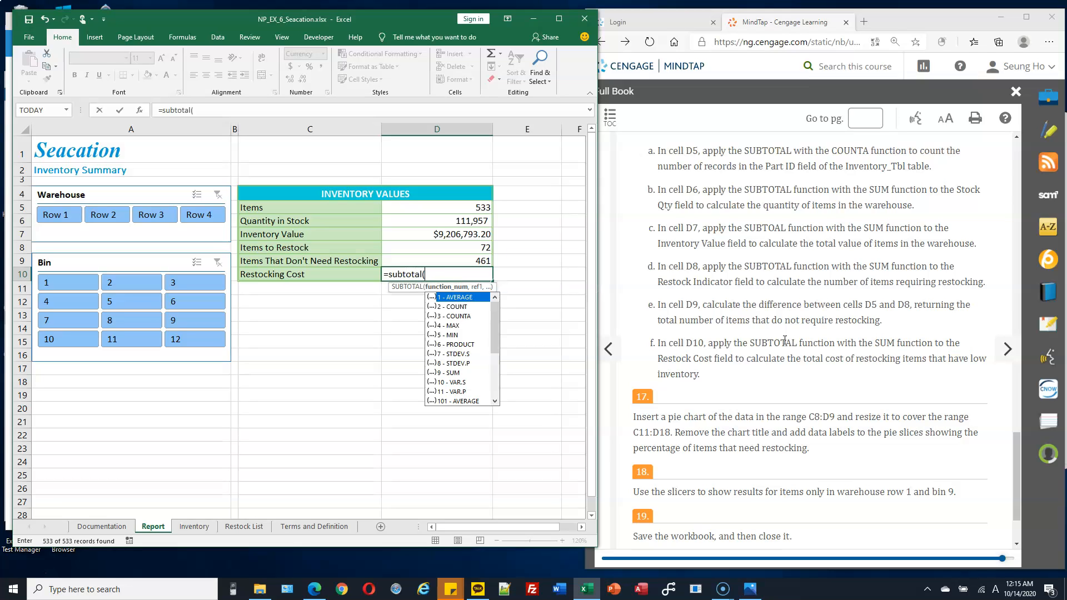
{"action": "type", "text": "9,"}
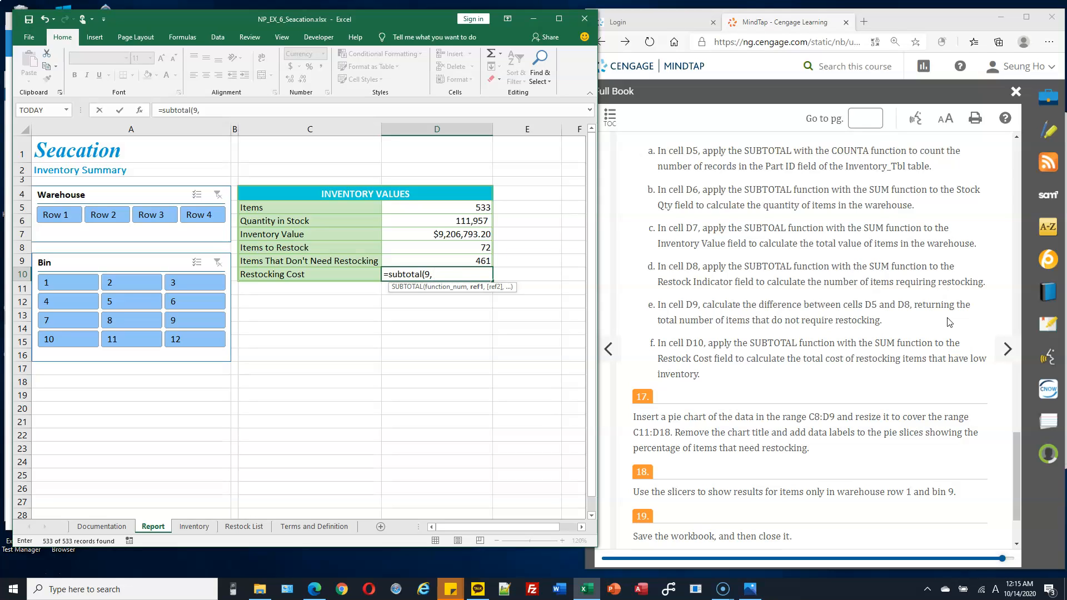
{"action": "type", "text": " Inventory_"}
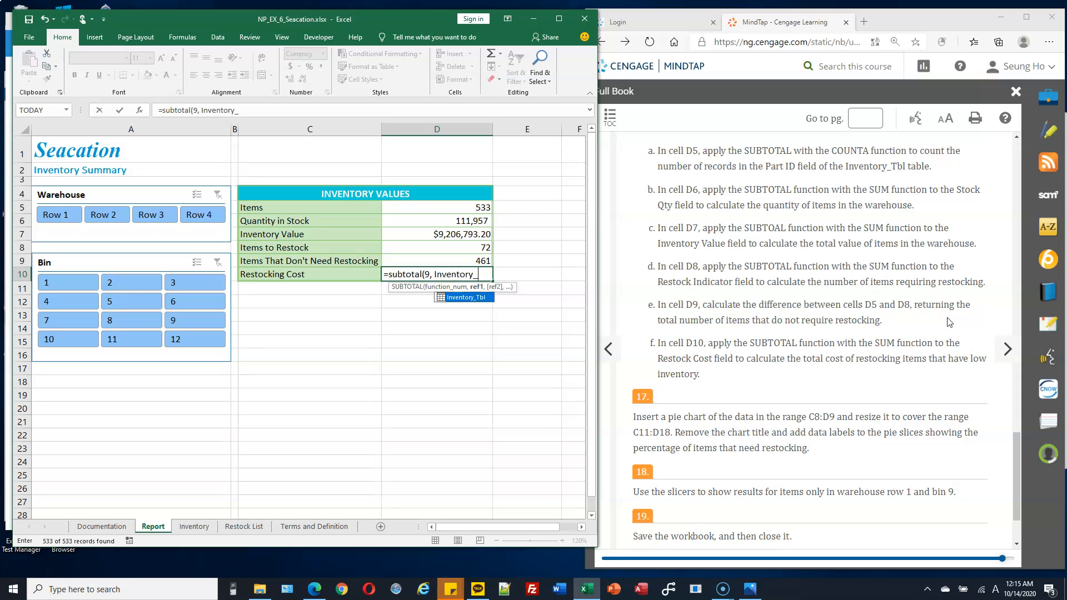
{"action": "type", "text": "Tbl["}
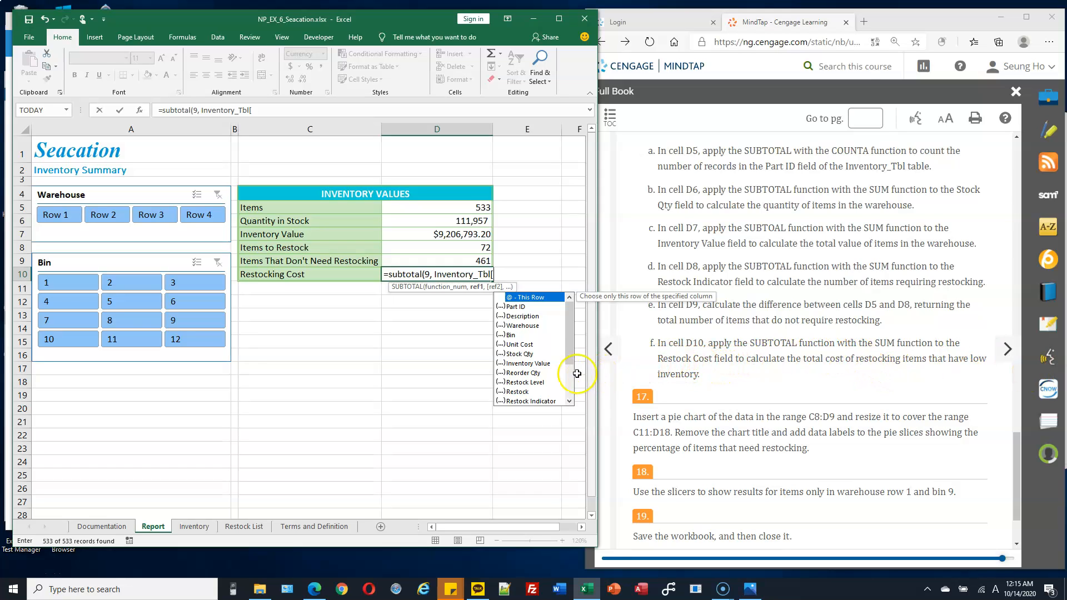
{"action": "left_click_drag", "start_coordinate": [568, 359], "coordinate": [571, 370]}
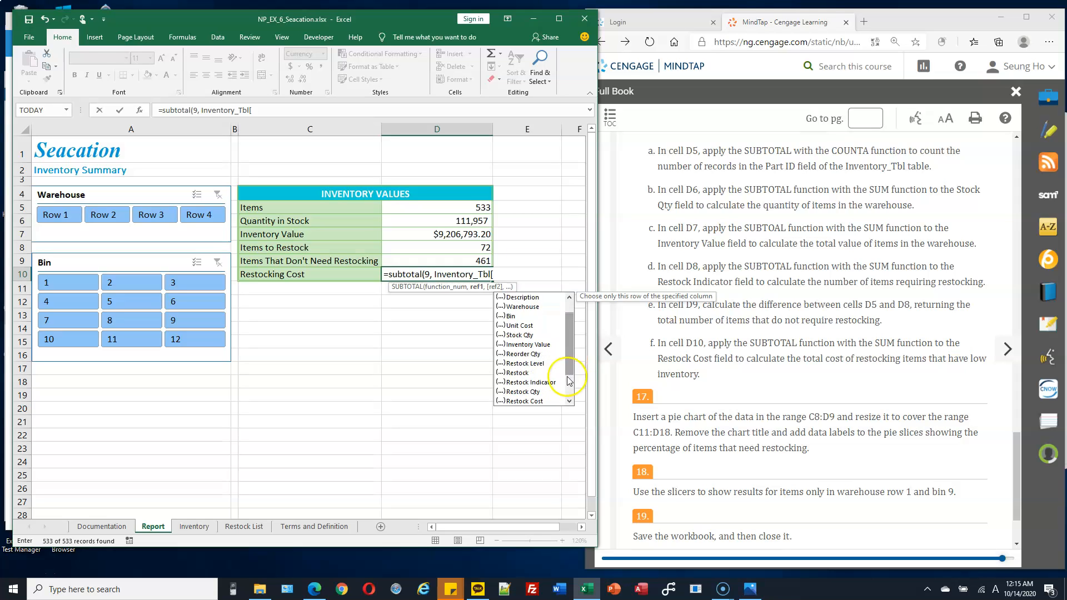
{"action": "double_click", "coordinate": [533, 401]}
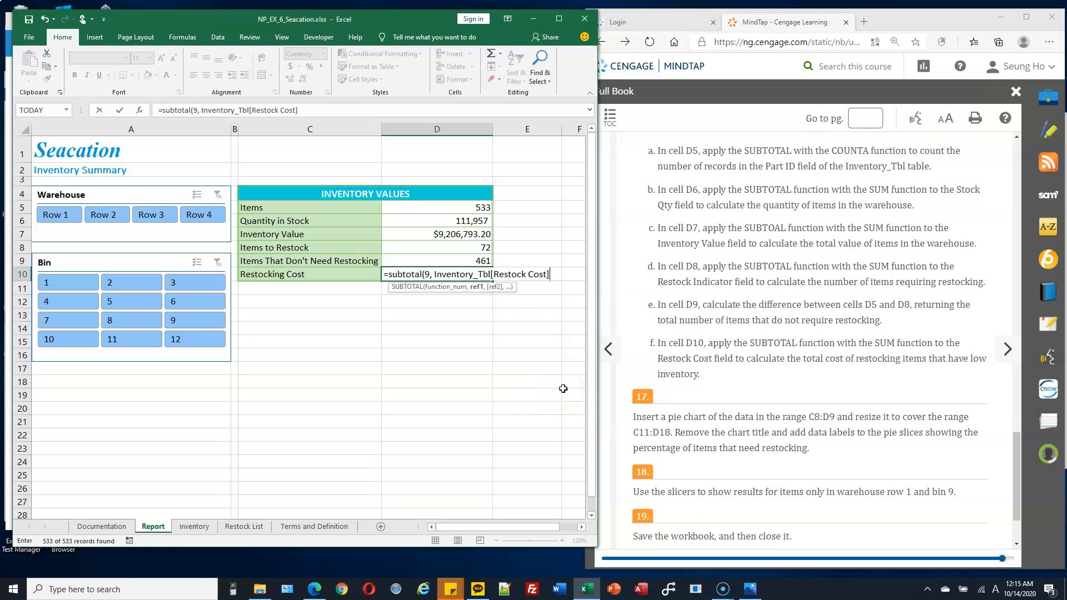
{"action": "type", "text": ")"}
{"action": "key", "text": "Return"}
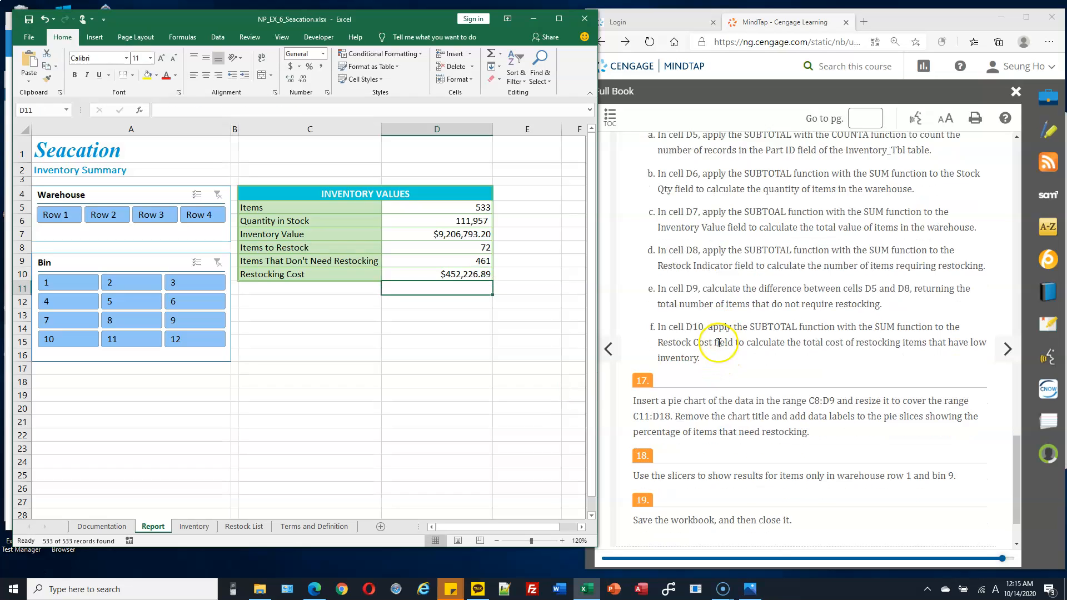
Step: Insert a 2-D pie chart of the data in the range C8:D9 on the Report worksheet
{"action": "scroll", "coordinate": [704, 344], "scroll_direction": "down", "scroll_amount": 2}
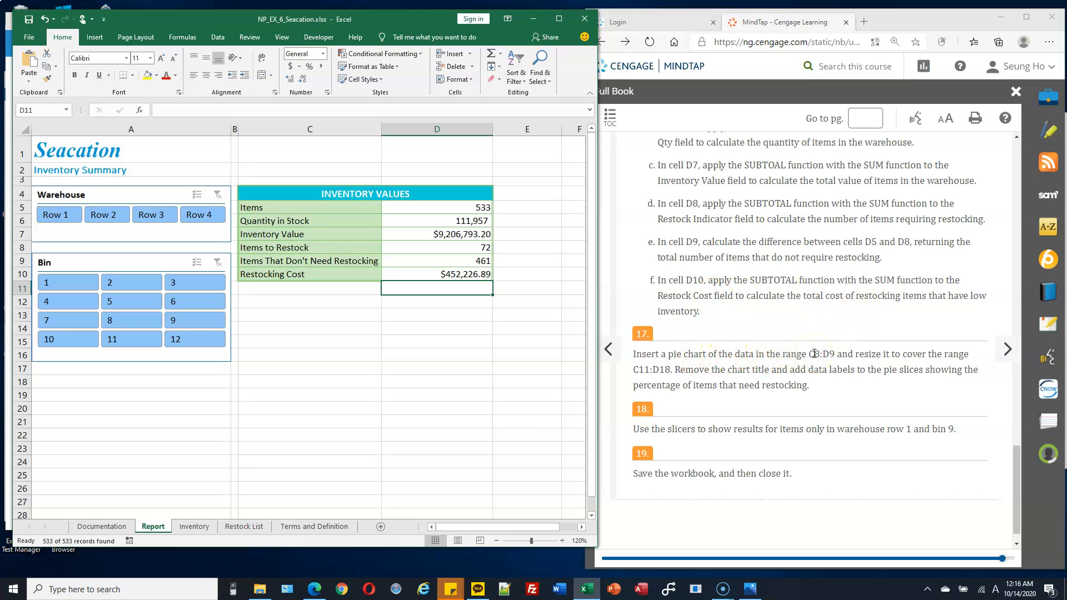
{"action": "left_click", "coordinate": [336, 249]}
{"action": "left_click_drag", "start_coordinate": [336, 248], "coordinate": [429, 256]}
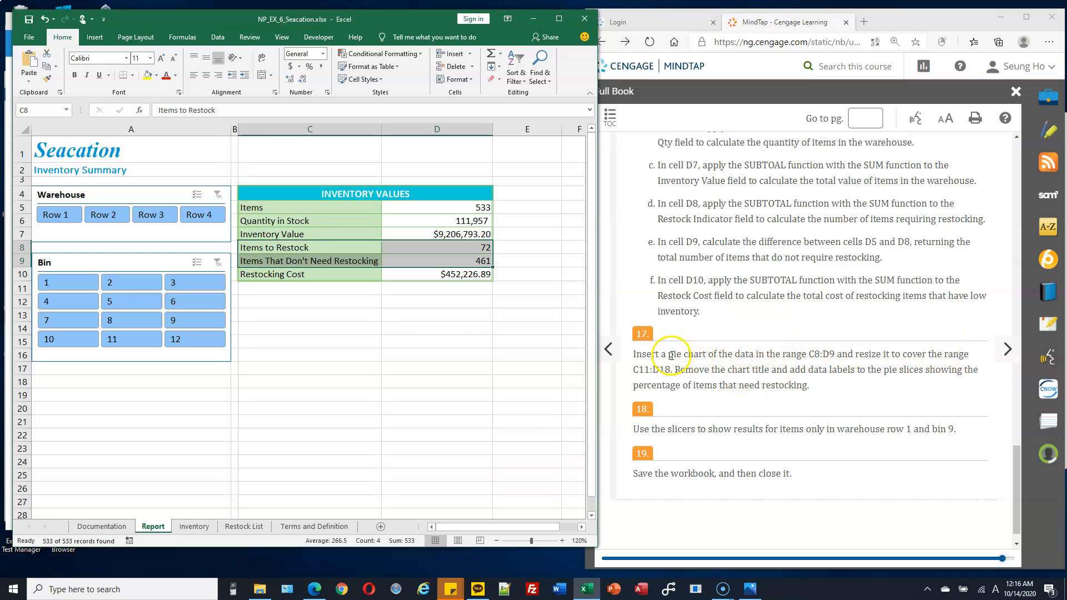
{"action": "left_click", "coordinate": [95, 37]}
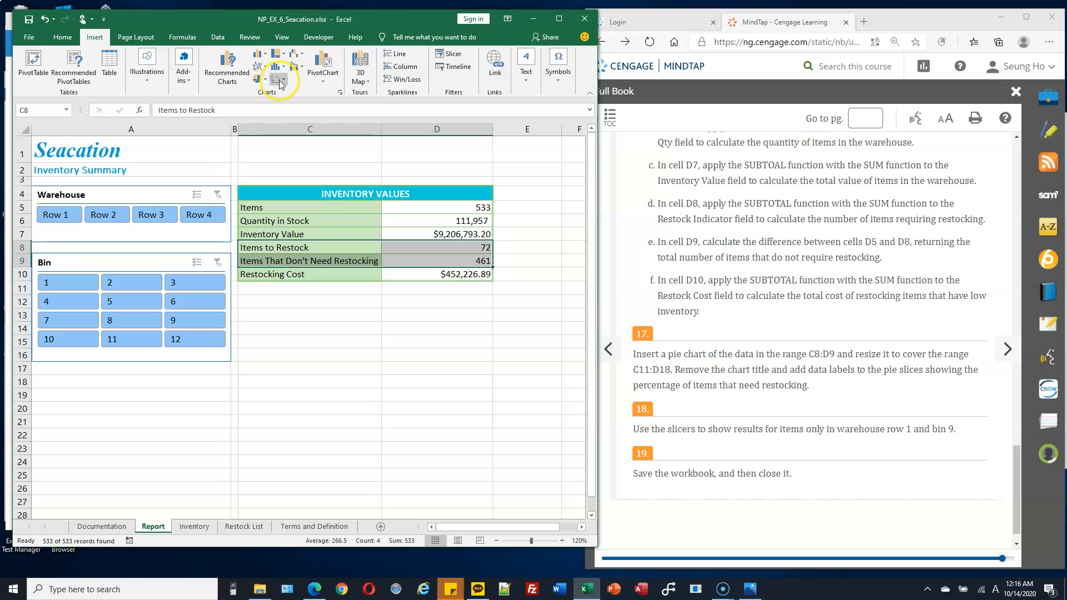
{"action": "left_click", "coordinate": [261, 79]}
{"action": "left_click", "coordinate": [266, 112]}
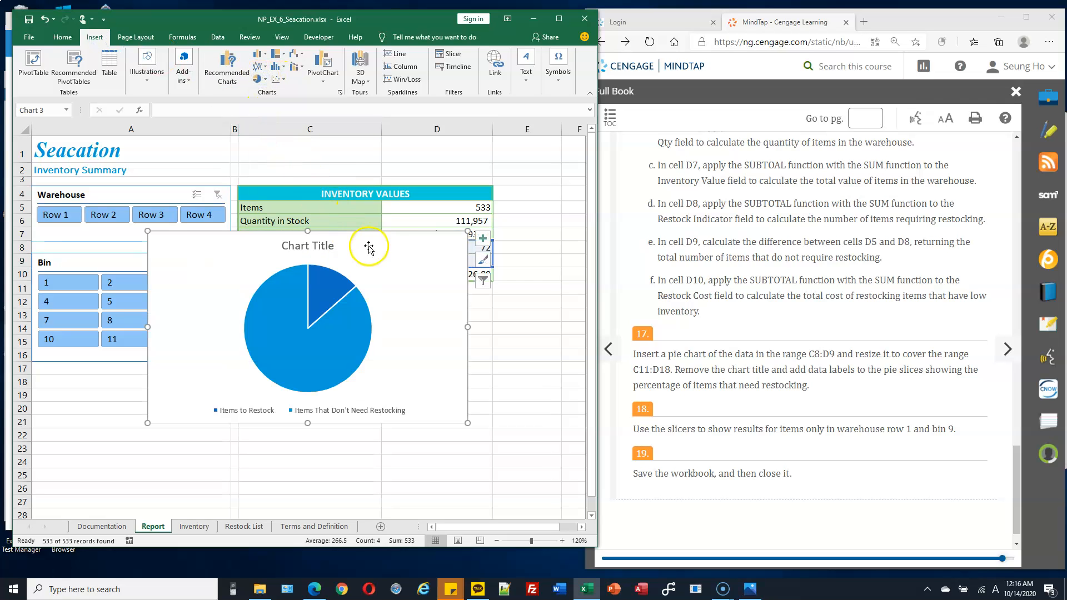
Step: Move and resize the pie chart to cover the range C11:D18 below the Inventory Values table
{"action": "left_click_drag", "start_coordinate": [472, 267], "coordinate": [434, 231]}
{"action": "left_click_drag", "start_coordinate": [198, 241], "coordinate": [287, 291]}
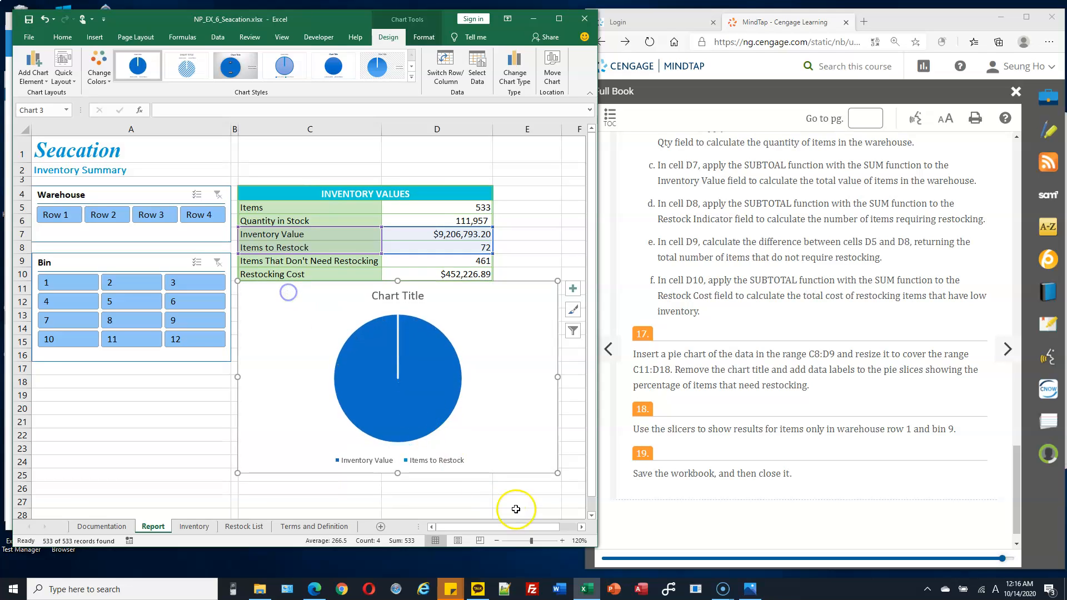
{"action": "left_click_drag", "start_coordinate": [557, 473], "coordinate": [492, 391]}
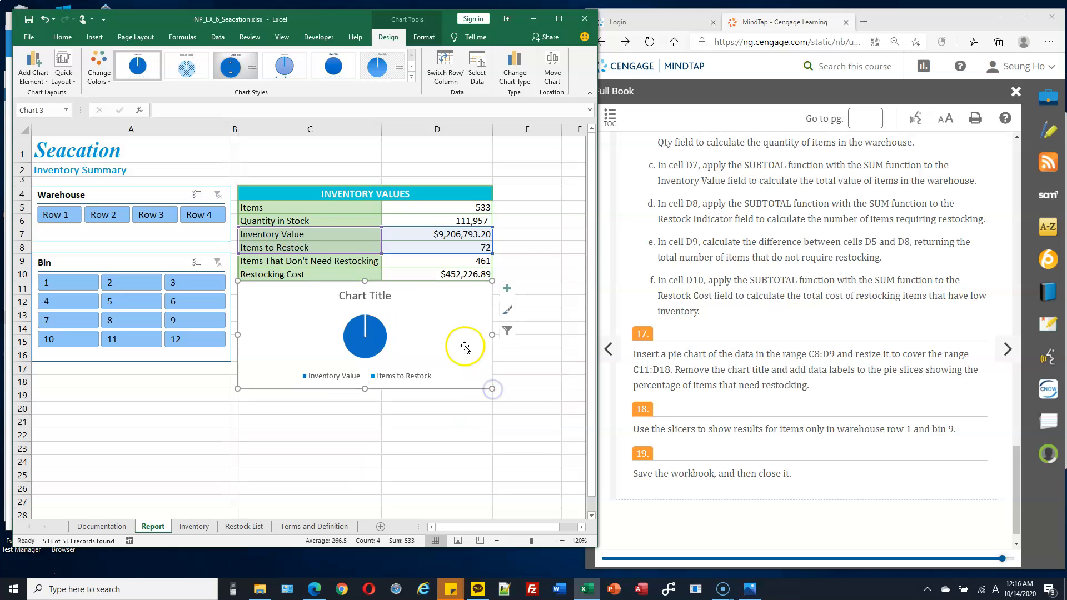
Step: Remove the chart title from the pie chart on the Report worksheet
{"action": "left_click", "coordinate": [380, 295]}
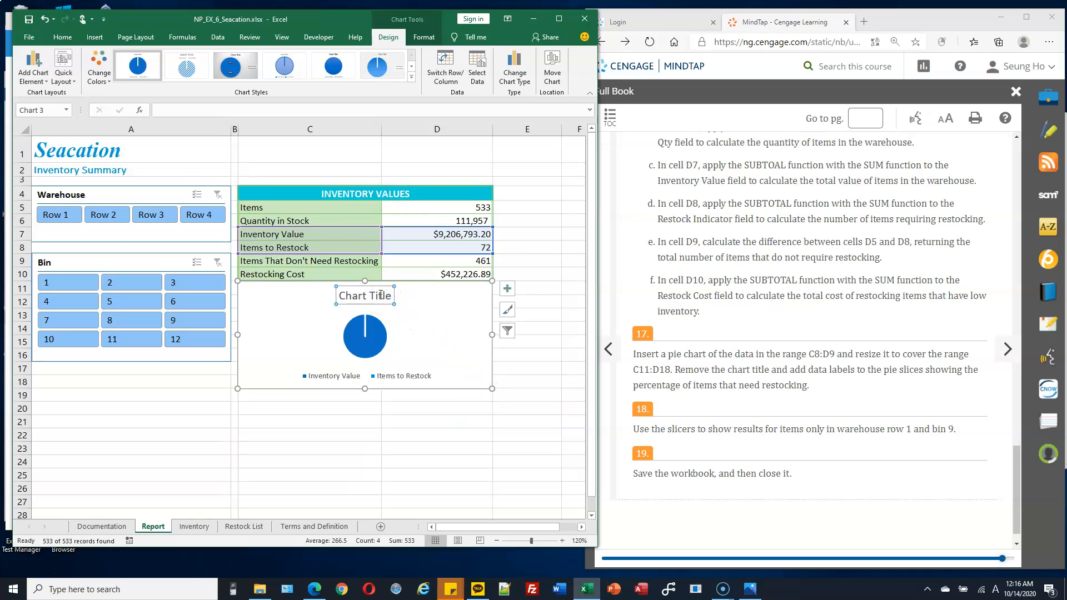
{"action": "left_click", "coordinate": [33, 76]}
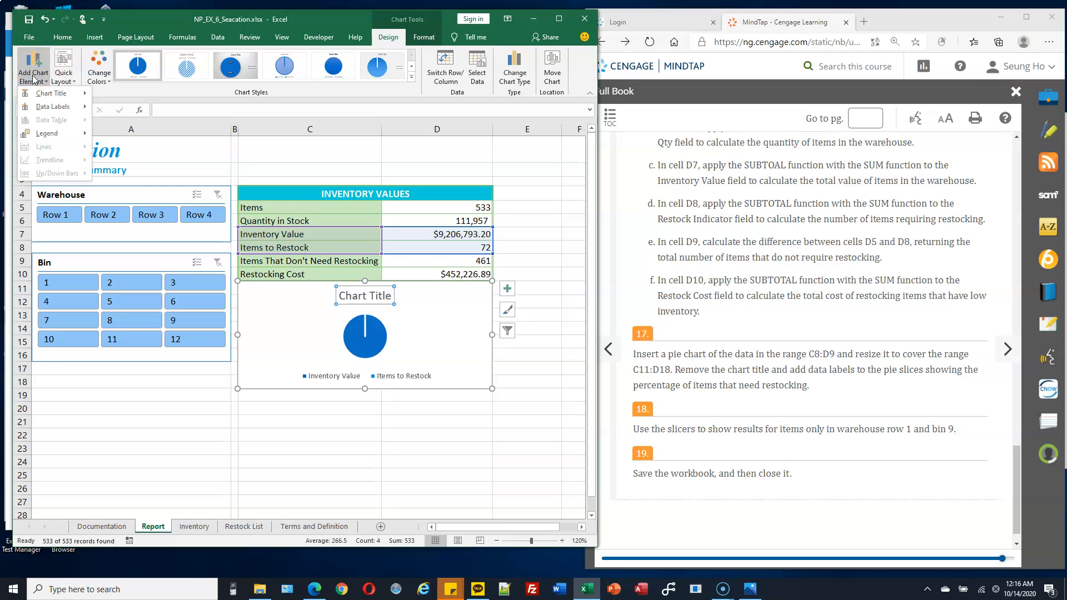
{"action": "left_click", "coordinate": [49, 95]}
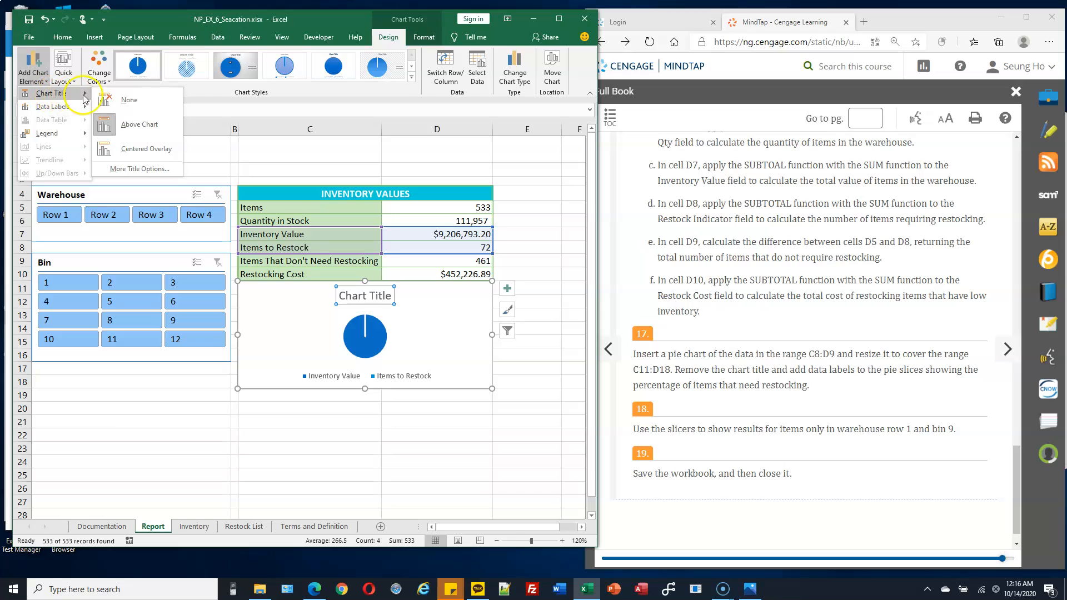
{"action": "left_click", "coordinate": [129, 100]}
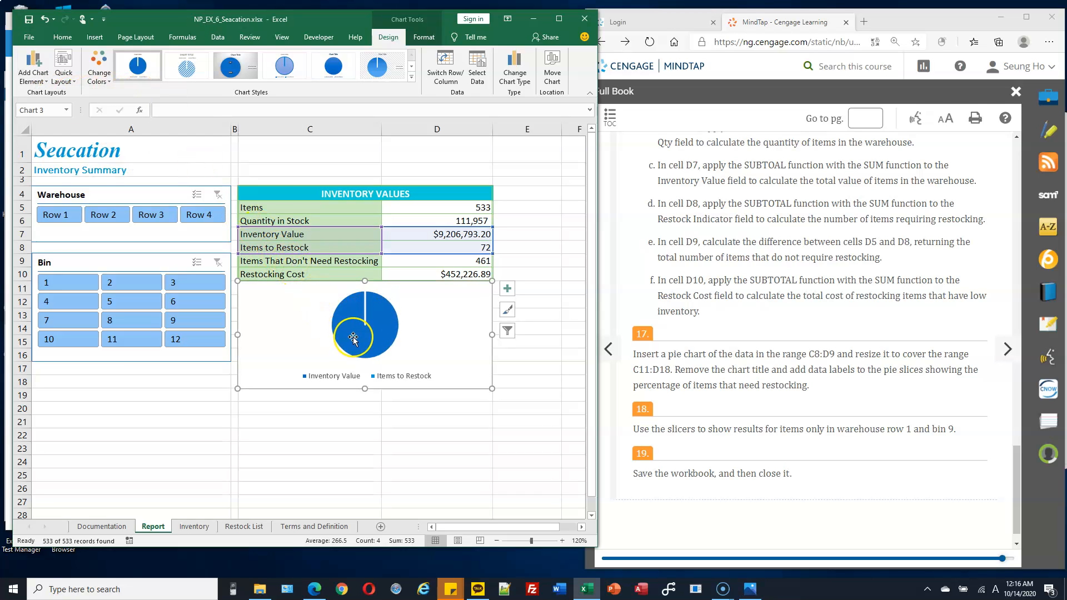
Step: Select the range C8:D9 as the chart data and delete the existing pie chart based on C7:D8
{"action": "mouse_move", "coordinate": [354, 339]}
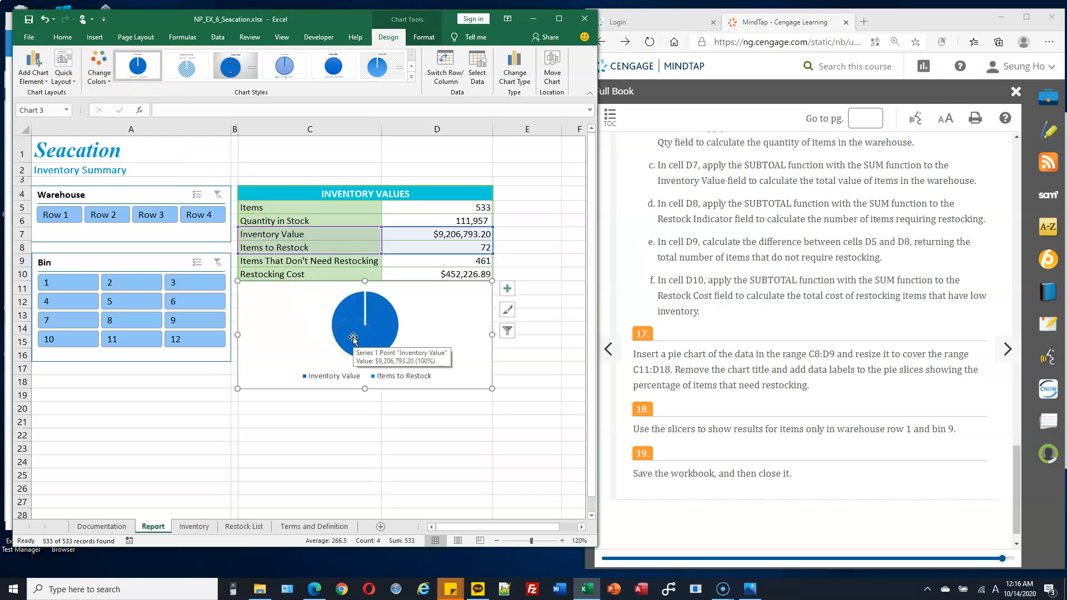
{"action": "left_click", "coordinate": [354, 339]}
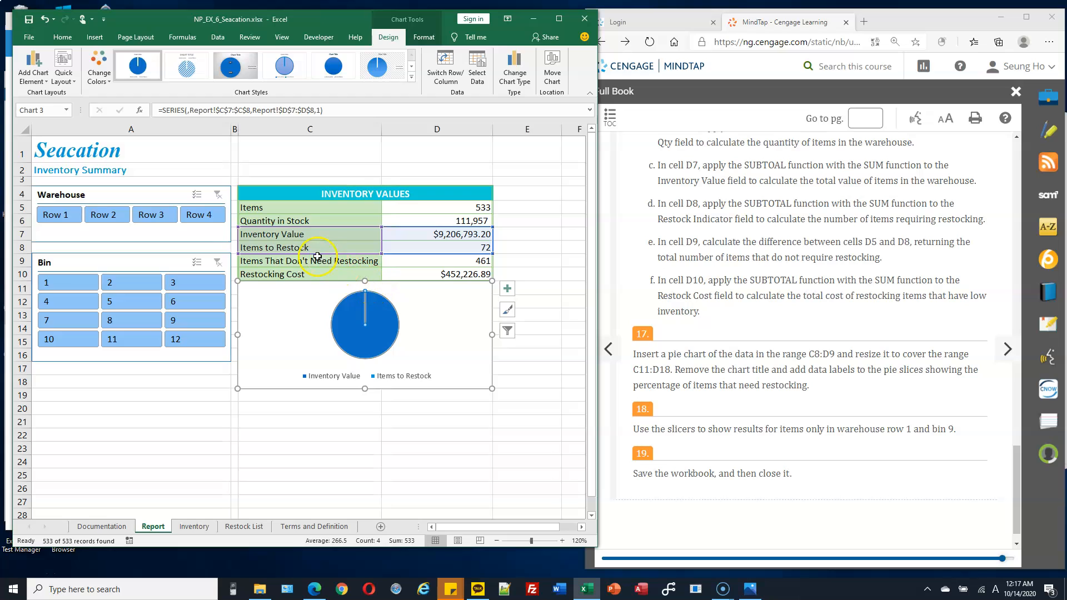
{"action": "left_click_drag", "start_coordinate": [284, 246], "coordinate": [430, 261]}
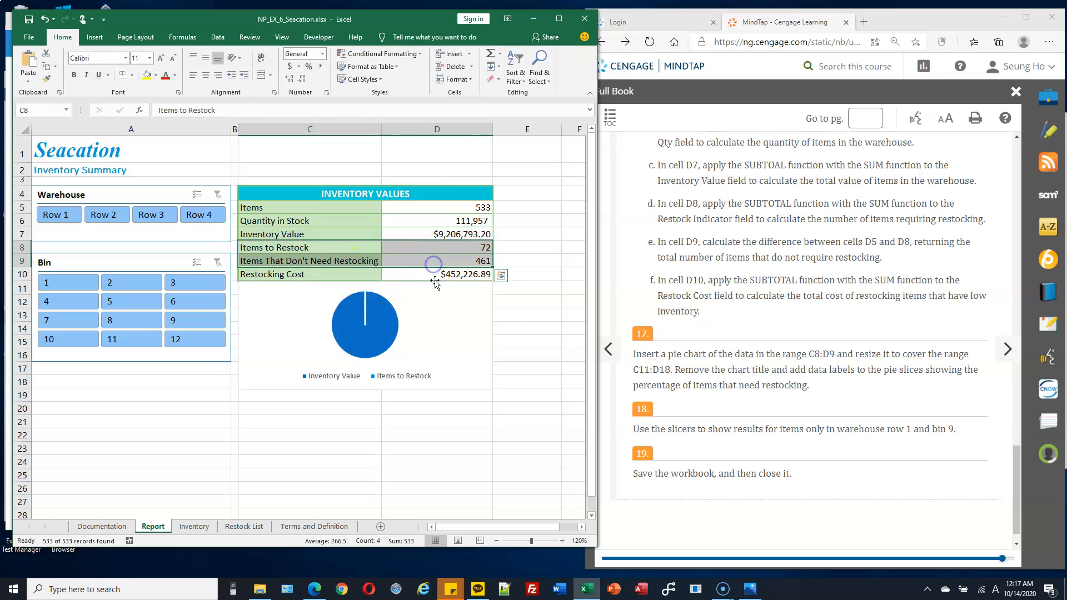
{"action": "left_click", "coordinate": [347, 323]}
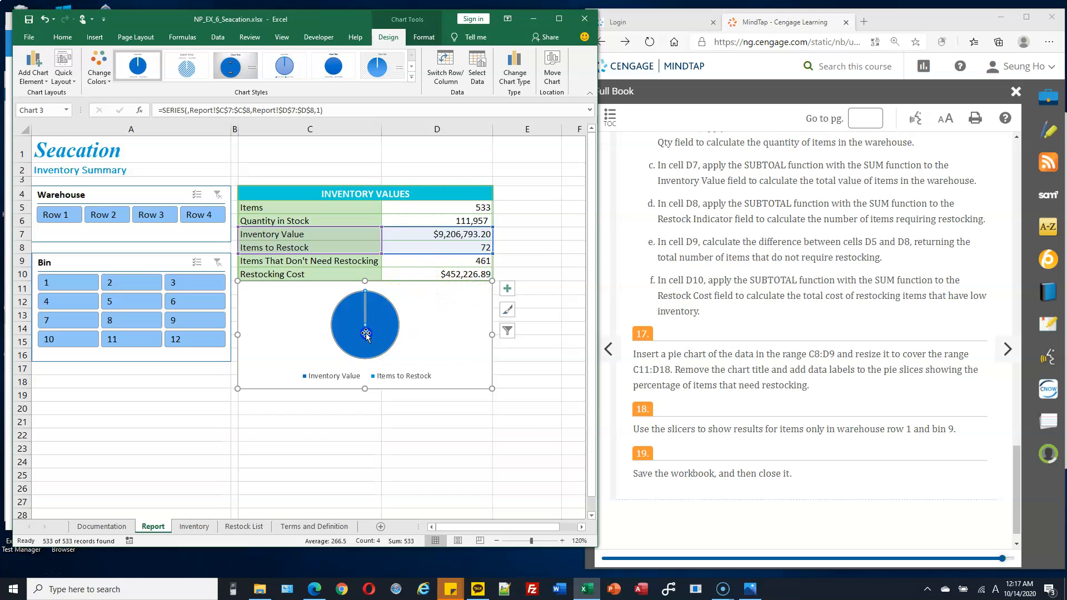
{"action": "key", "text": "Delete"}
{"action": "key", "text": "Delete"}
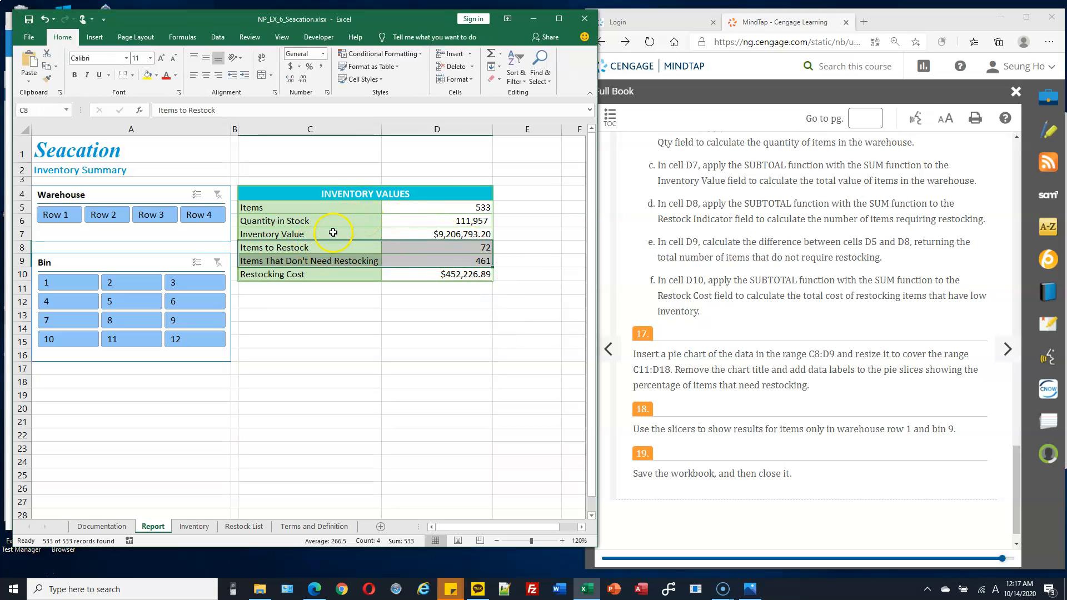
Step: Insert a 2-D pie chart of the selected range C8:D9 and remove its chart title
{"action": "left_click", "coordinate": [94, 37]}
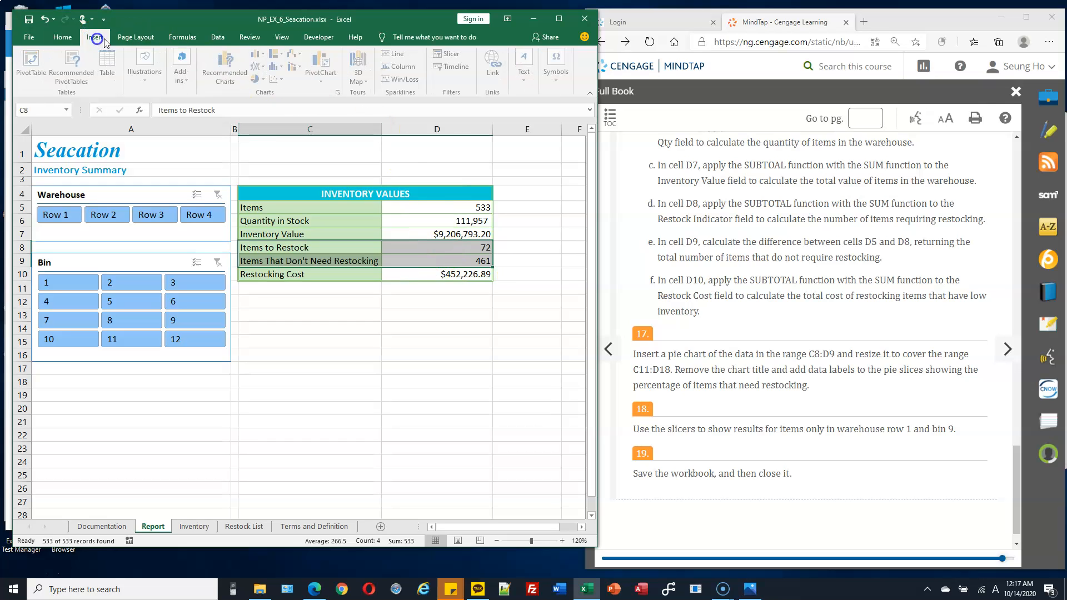
{"action": "left_click", "coordinate": [259, 78]}
{"action": "left_click", "coordinate": [269, 123]}
{"action": "left_click", "coordinate": [325, 248]}
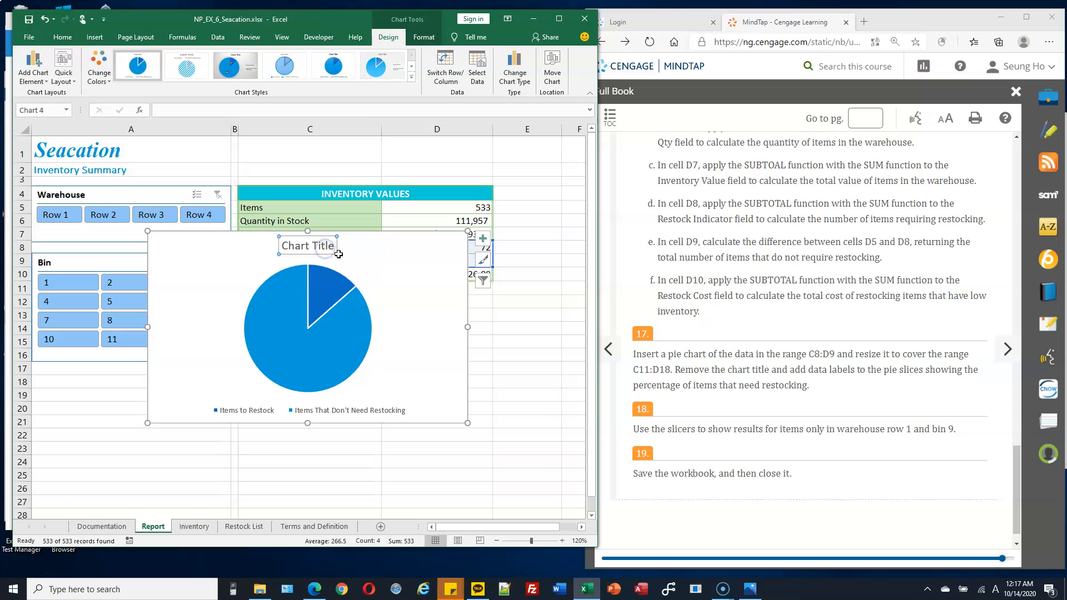
{"action": "key", "text": "Delete"}
Step: Move and resize the new pie chart to cover the range C11:D18 below the Inventory Values table
{"action": "left_click_drag", "start_coordinate": [424, 246], "coordinate": [512, 302]}
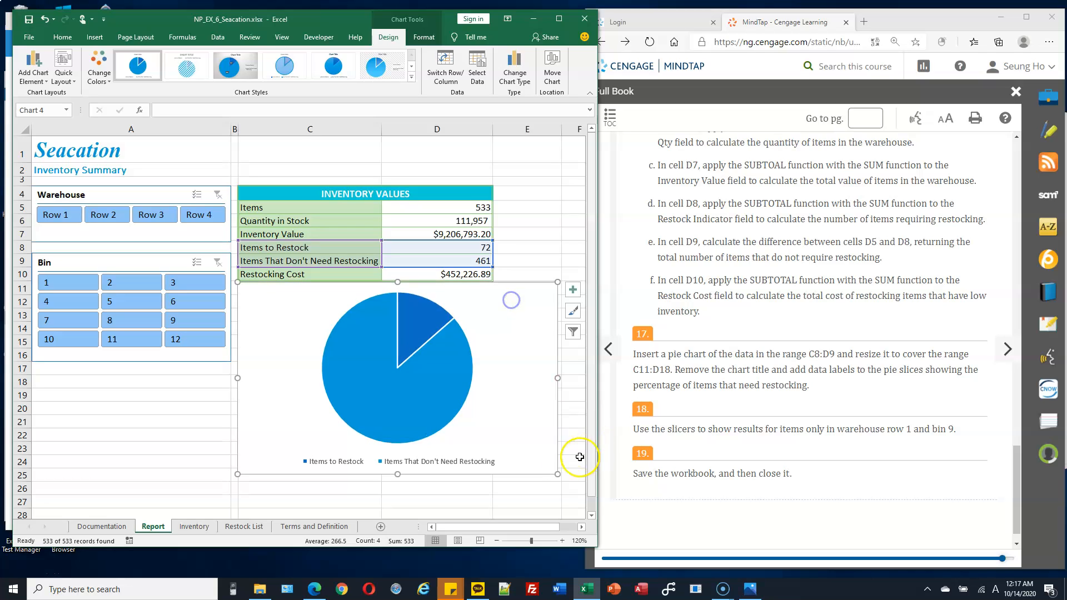
{"action": "left_click_drag", "start_coordinate": [556, 474], "coordinate": [499, 389]}
{"action": "left_click_drag", "start_coordinate": [494, 390], "coordinate": [494, 388]}
Step: Add data labels to the pie slices with the Best Fit position
{"action": "left_click", "coordinate": [389, 342]}
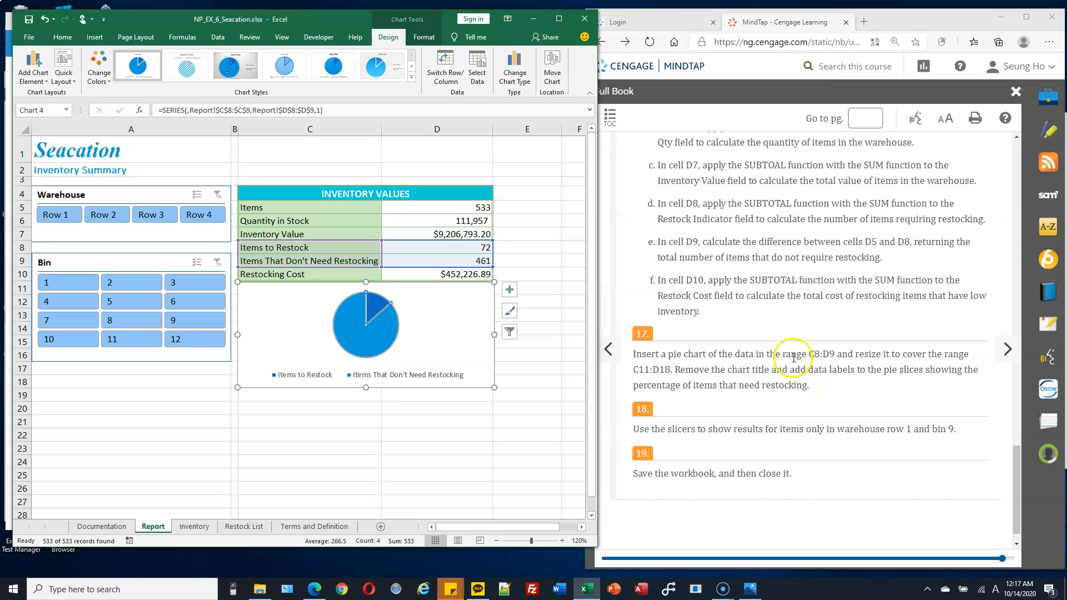
{"action": "left_click", "coordinate": [36, 67]}
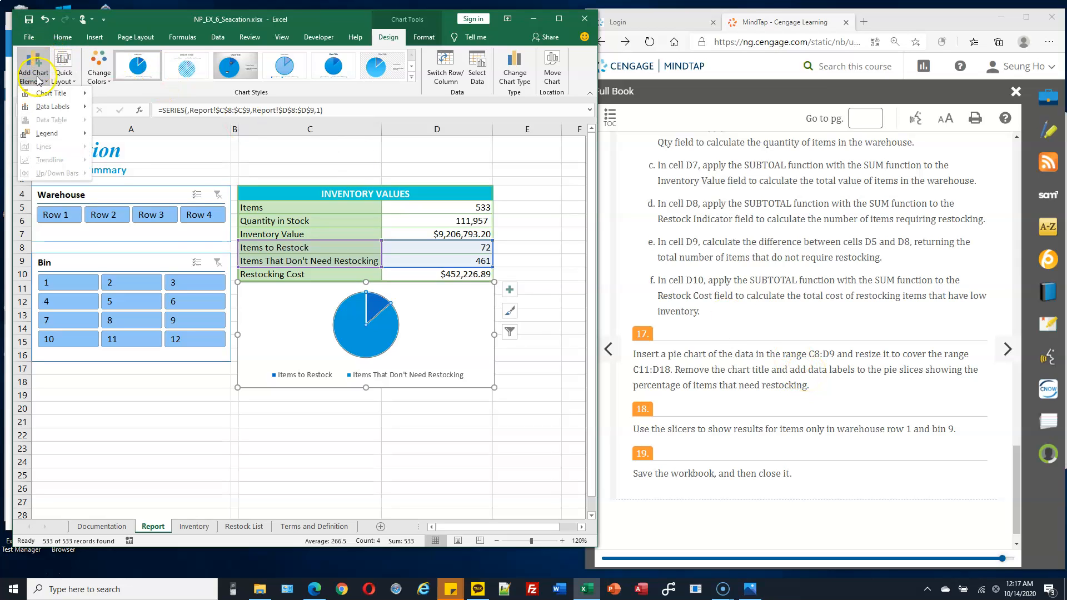
{"action": "left_click", "coordinate": [58, 108]}
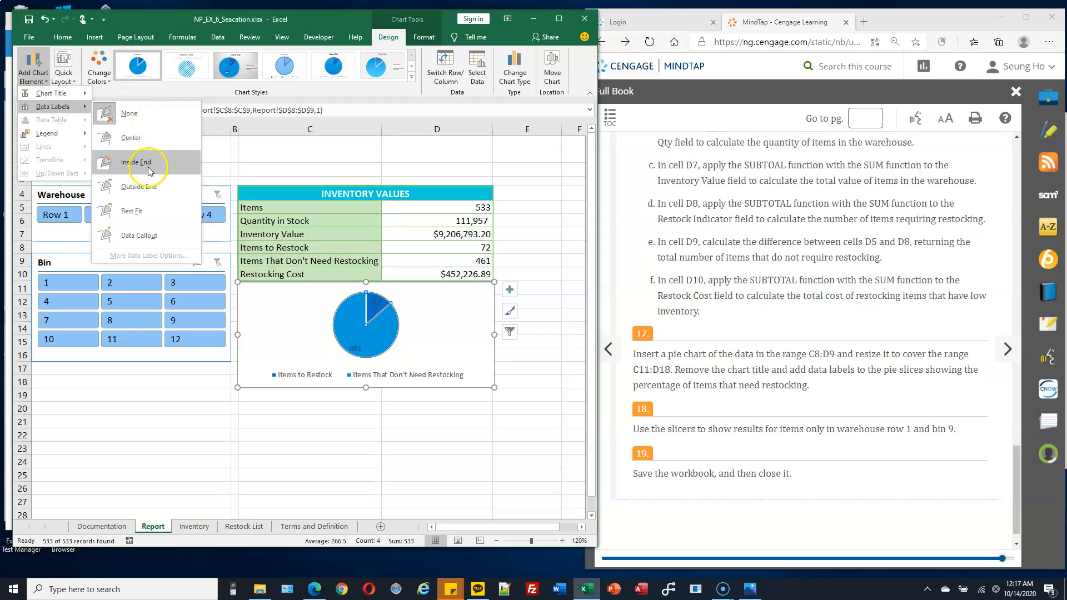
{"action": "left_click", "coordinate": [145, 217]}
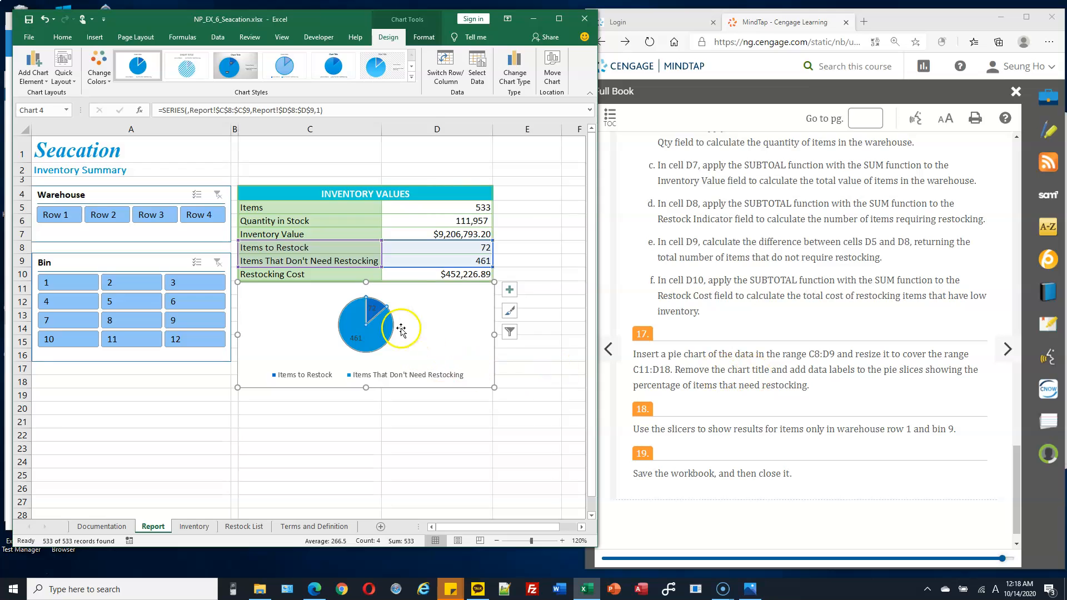
Step: Format the pie chart's data labels to show the percentage instead of the value, and close the formatting options
{"action": "left_click", "coordinate": [355, 340]}
{"action": "double_click", "coordinate": [364, 342]}
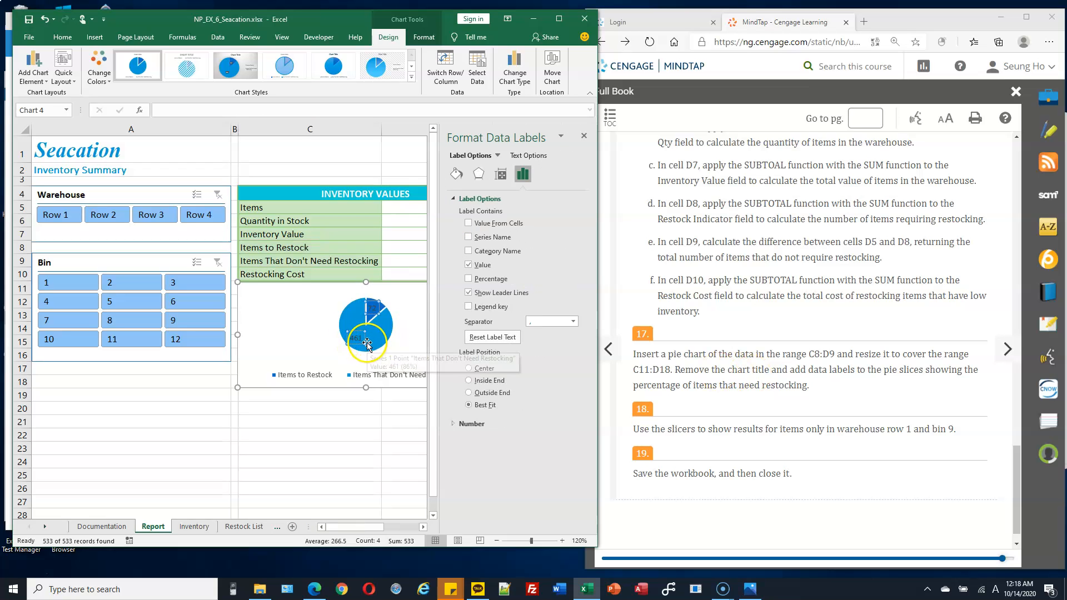
{"action": "left_click", "coordinate": [360, 341]}
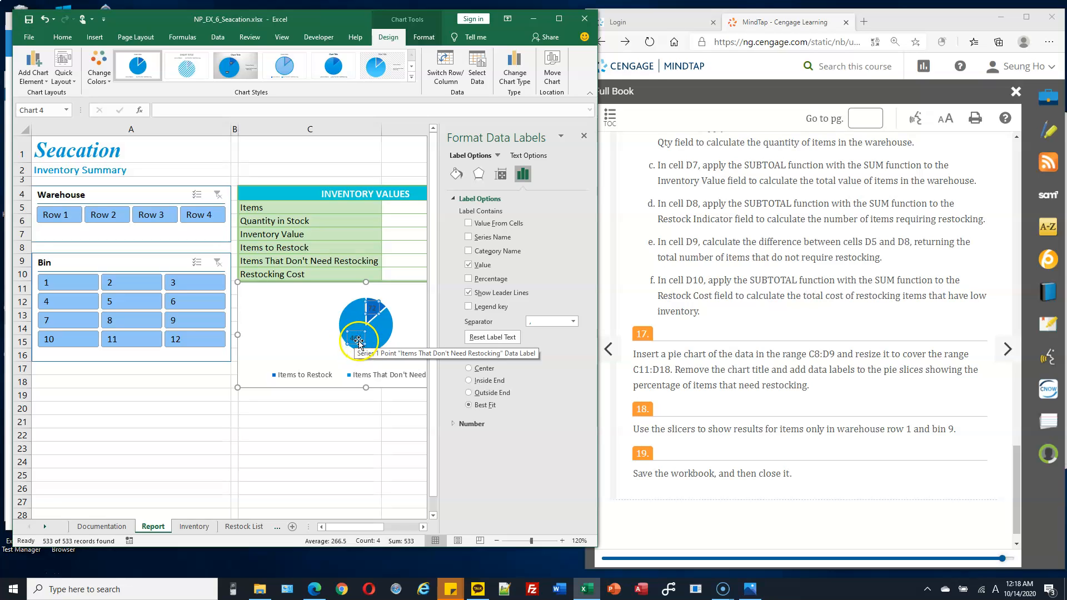
{"action": "left_click", "coordinate": [502, 173]}
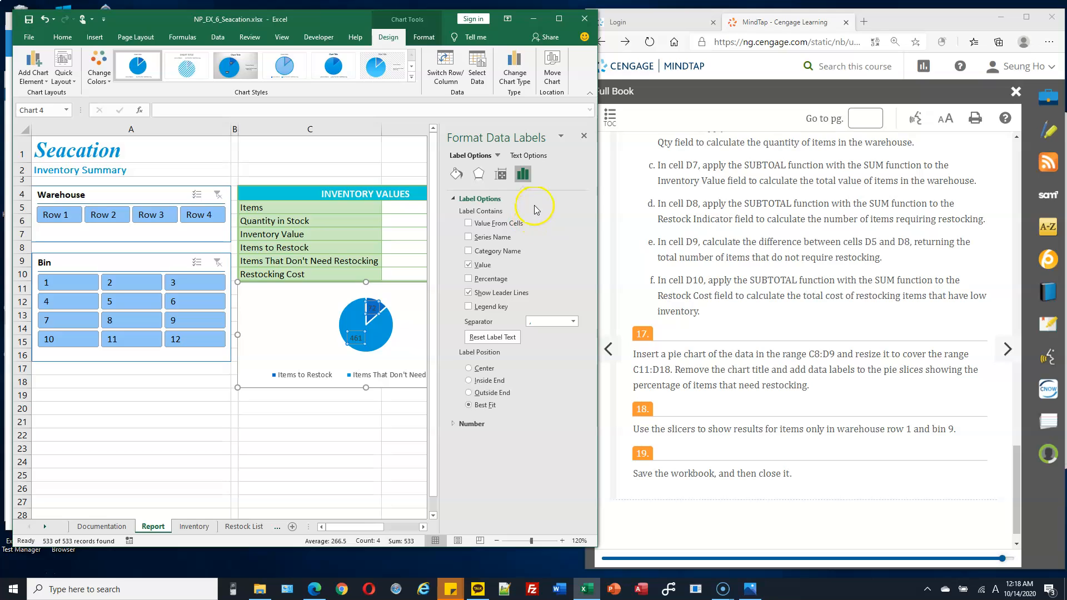
{"action": "left_click", "coordinate": [469, 279]}
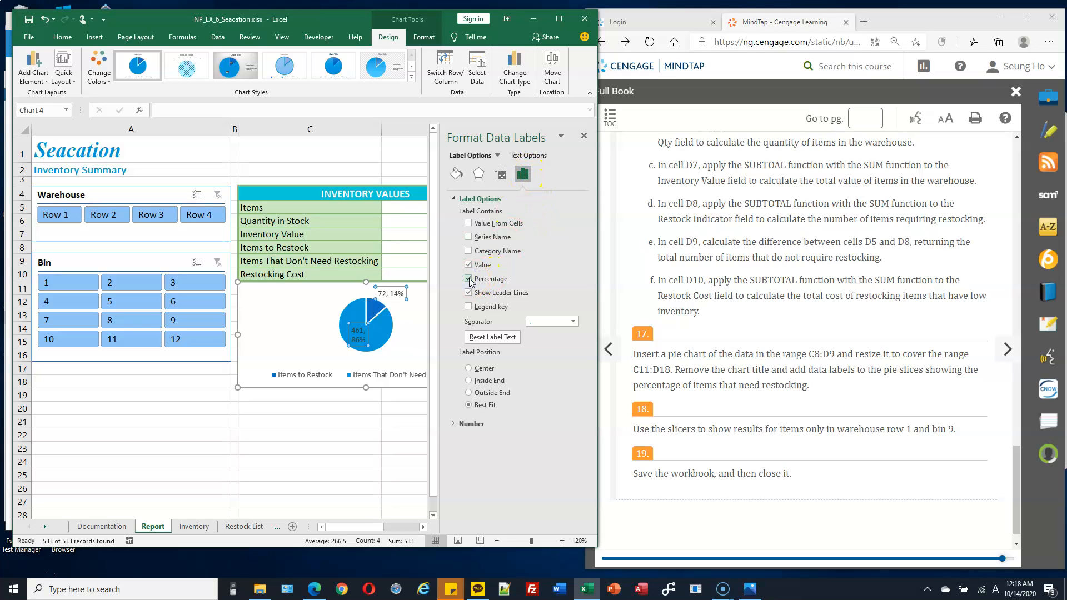
{"action": "left_click", "coordinate": [469, 266]}
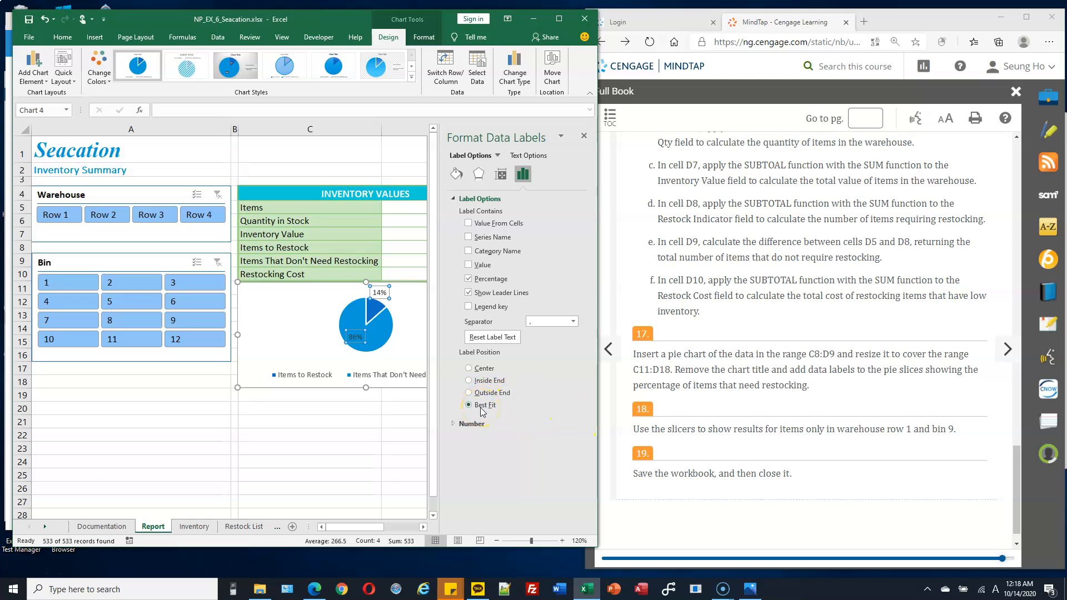
{"action": "left_click", "coordinate": [790, 350]}
{"action": "left_click", "coordinate": [584, 136]}
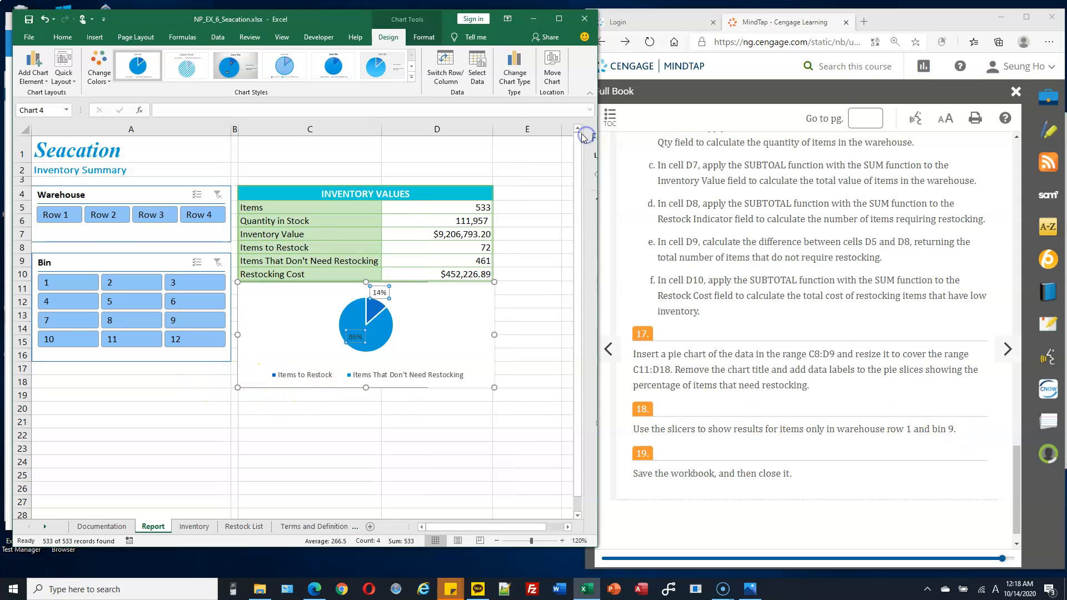
Step: Filter the report with the slicers to show only items in warehouse Row 1 and bin 9
{"action": "left_click", "coordinate": [66, 217]}
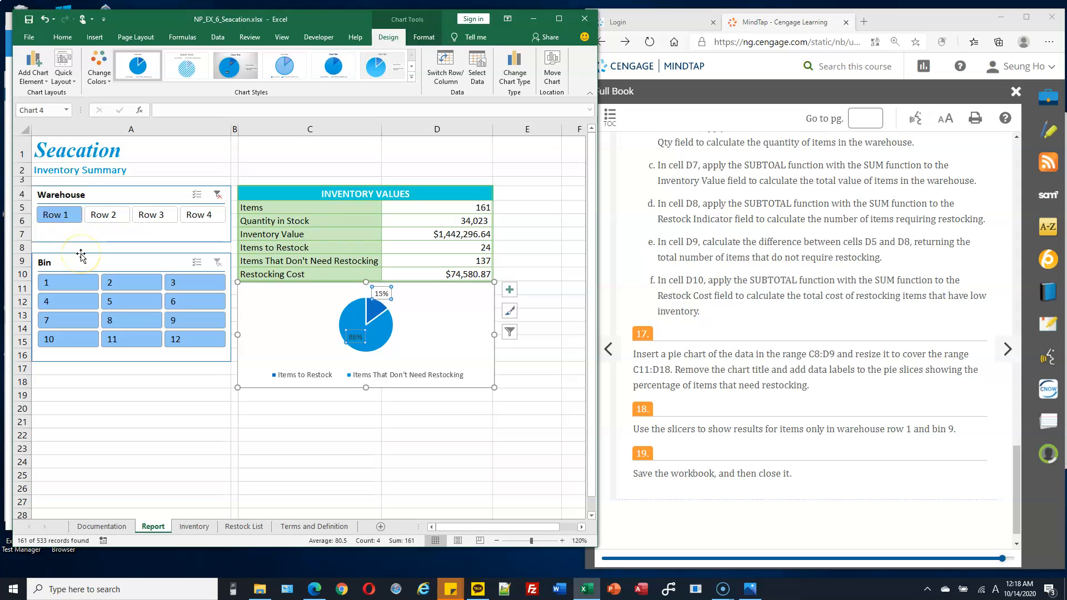
{"action": "left_click", "coordinate": [186, 323]}
{"action": "left_click", "coordinate": [347, 208]}
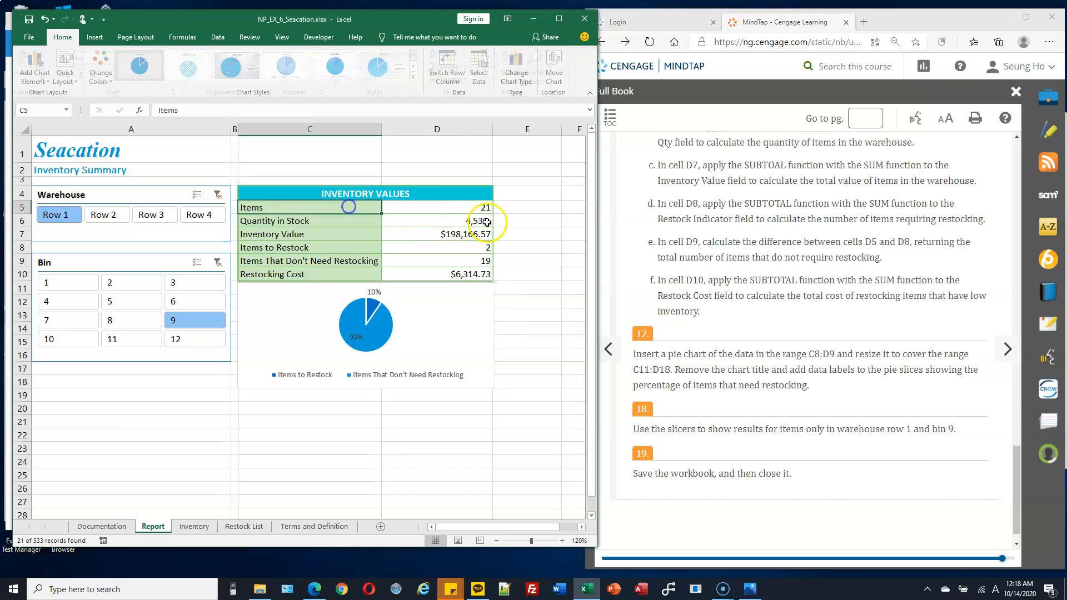
Step: Try other bins and warehouse rows in the slicers, and return the filters to warehouse Row 1 and bin 9
{"action": "left_click", "coordinate": [121, 300]}
{"action": "left_click", "coordinate": [77, 333]}
{"action": "left_click", "coordinate": [174, 274]}
{"action": "left_click", "coordinate": [133, 283]}
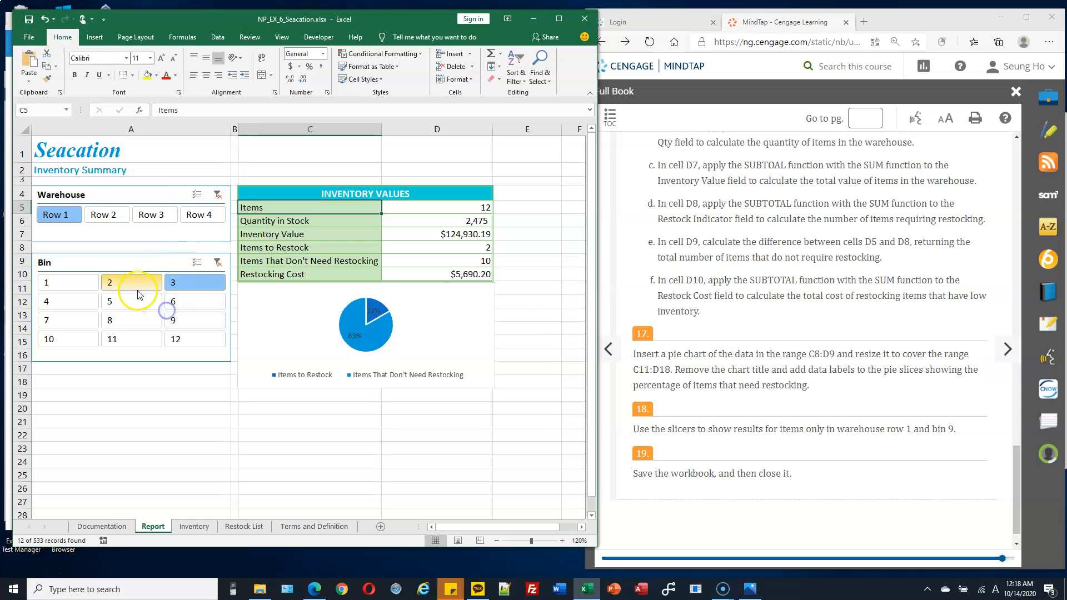
{"action": "left_click", "coordinate": [149, 215]}
{"action": "left_click", "coordinate": [203, 214]}
{"action": "left_click", "coordinate": [104, 214]}
{"action": "left_click", "coordinate": [55, 214]}
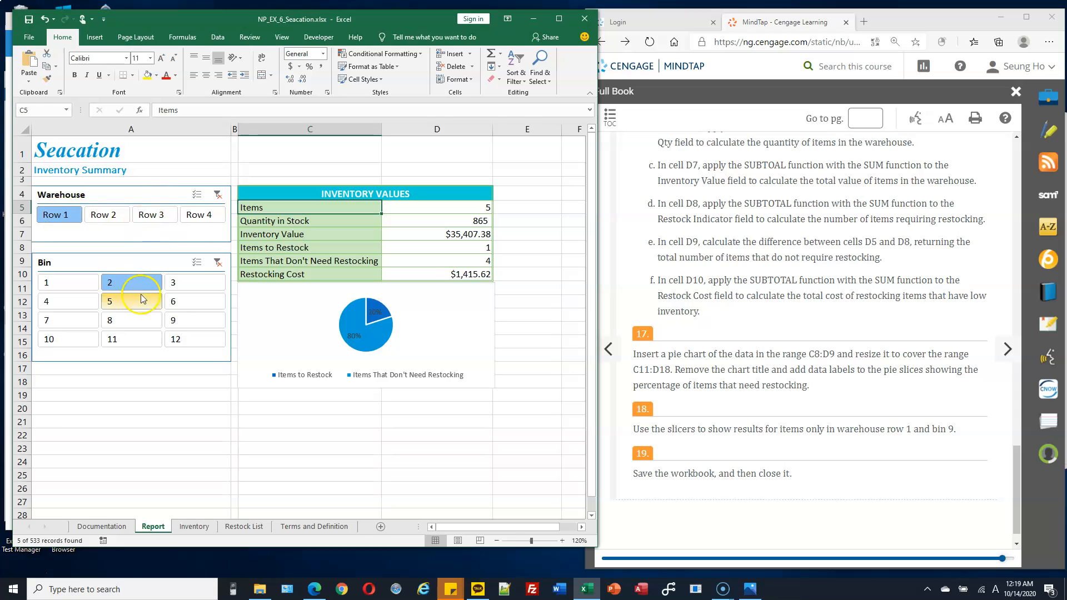
{"action": "left_click", "coordinate": [188, 320]}
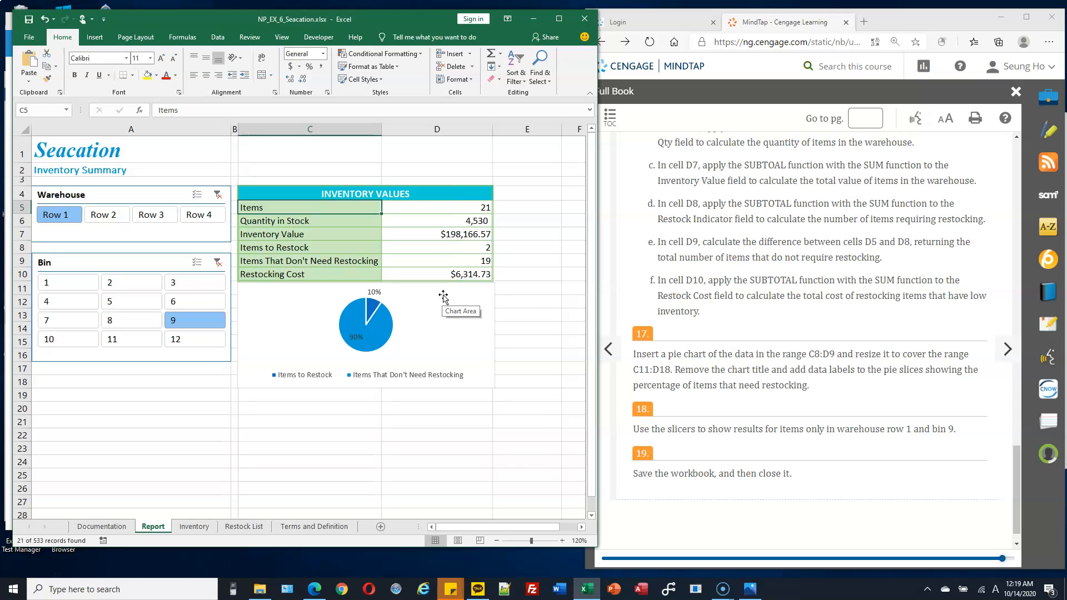
{"action": "left_click", "coordinate": [506, 291]}
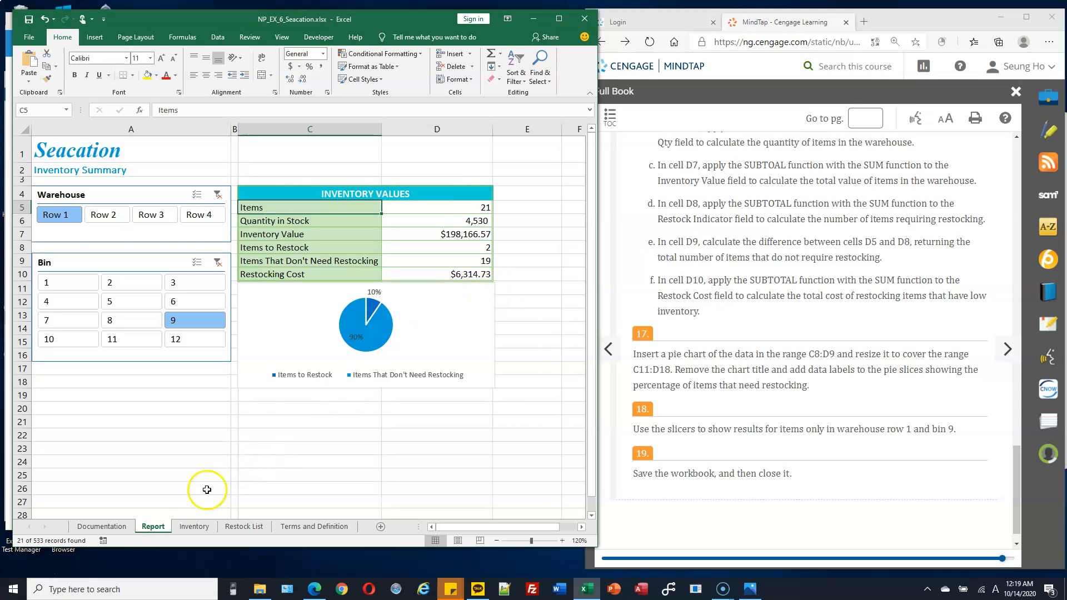